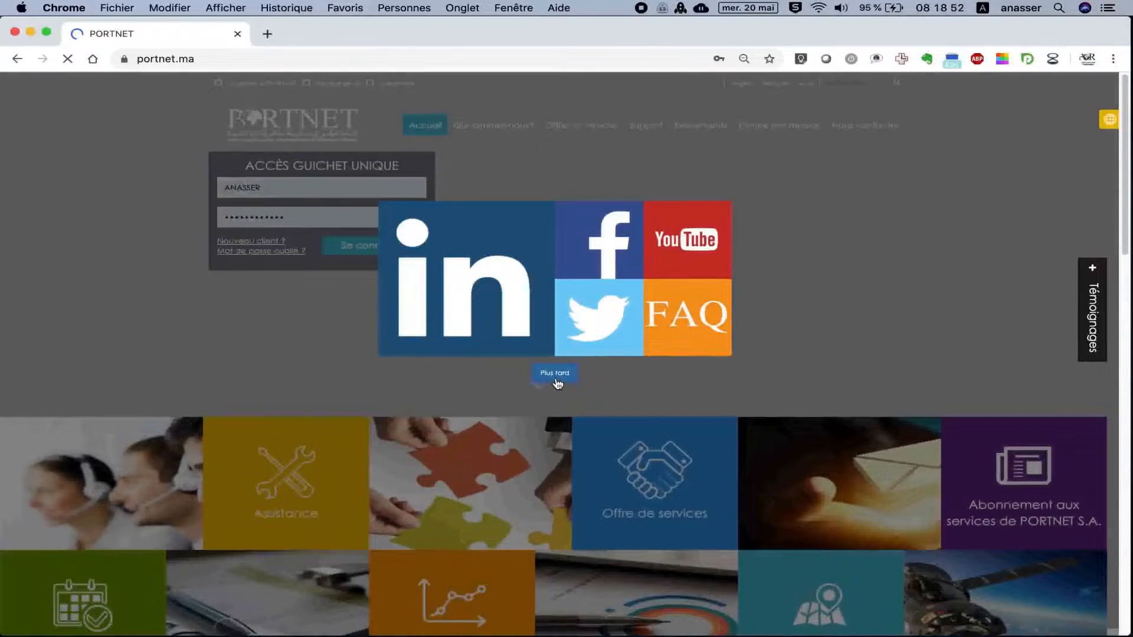
Close the social-media popup with 'Plus tard' to reveal the Guichet Unique login page.
{"action": "left_click", "coordinate": [556, 378]}
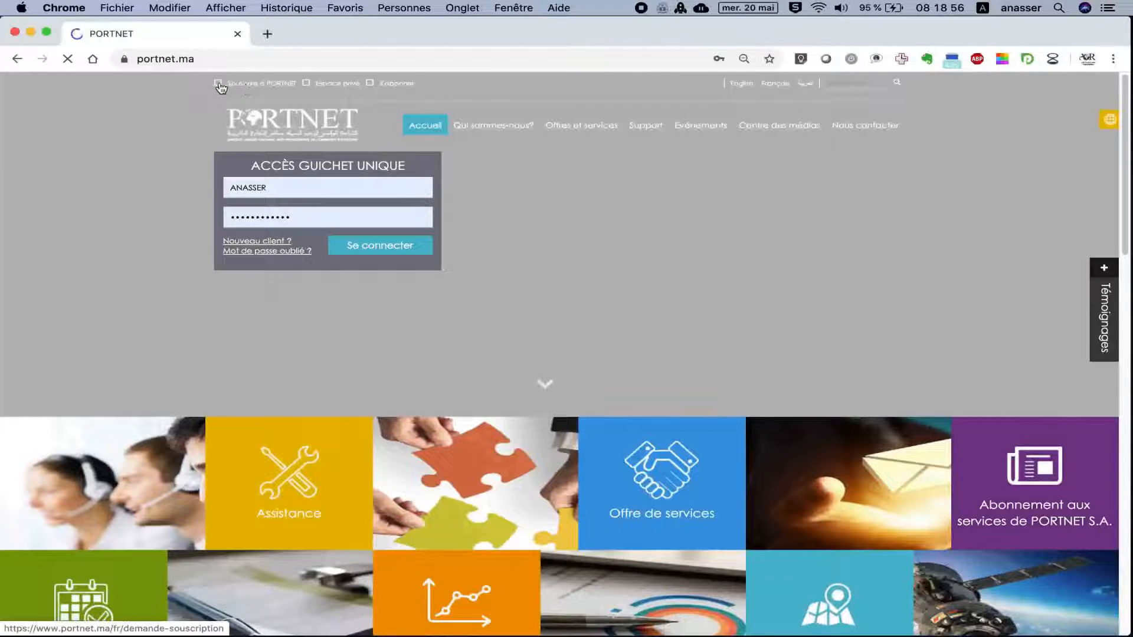
Start a PORTNET subscription request as Personne Morale with operator type Importateur.
{"action": "left_click", "coordinate": [261, 88]}
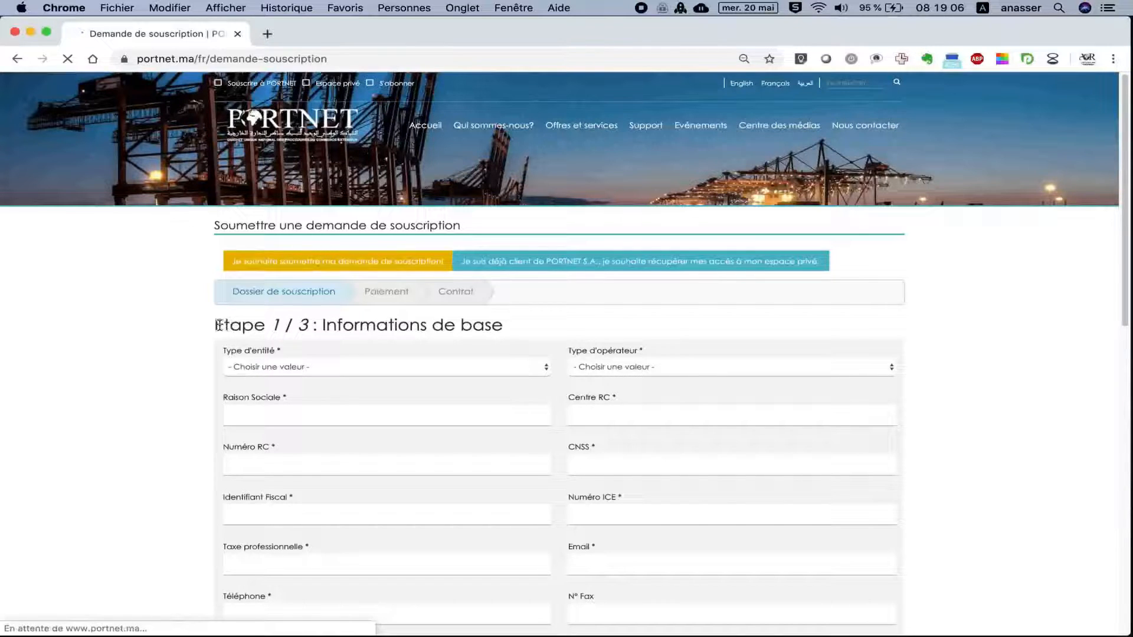
{"action": "left_click_drag", "start_coordinate": [215, 326], "coordinate": [308, 325]}
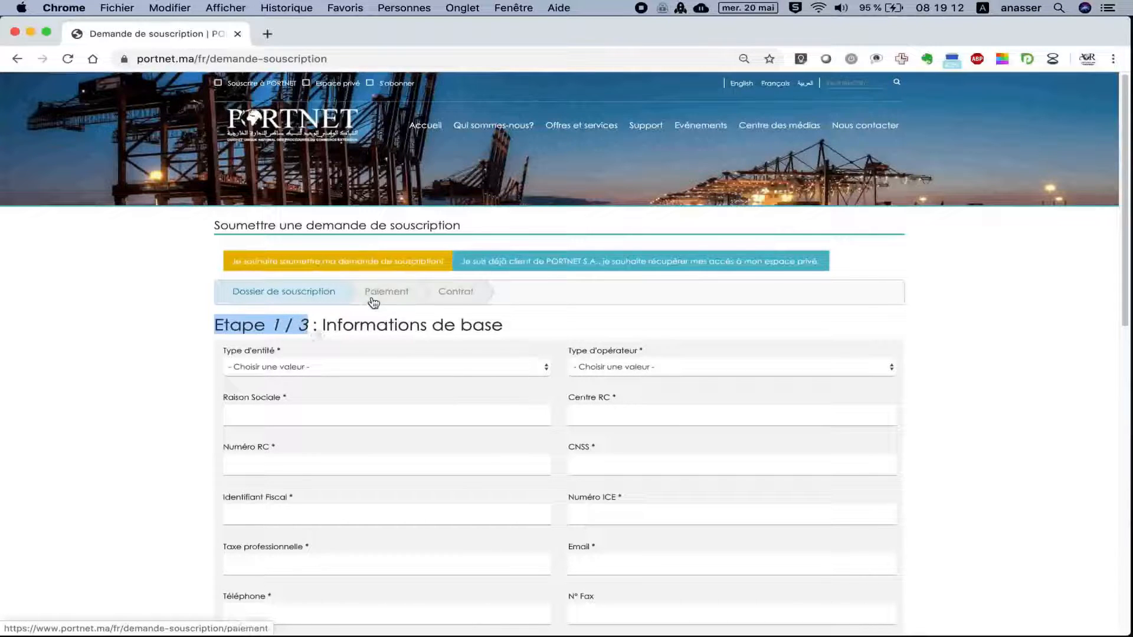
{"action": "left_click", "coordinate": [336, 369]}
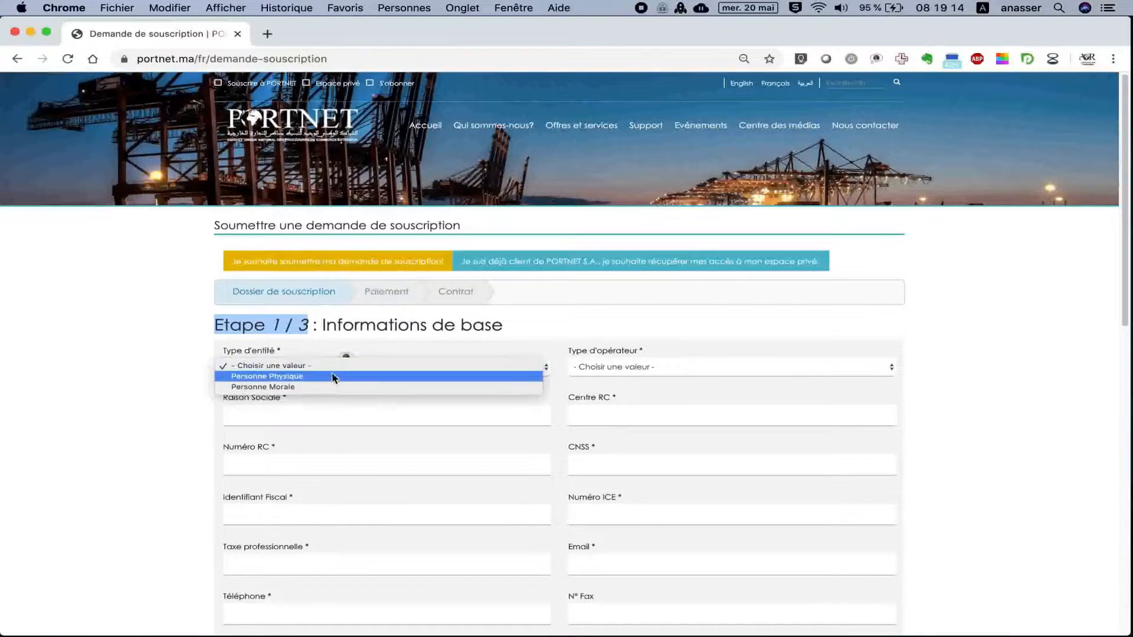
{"action": "left_click", "coordinate": [329, 386]}
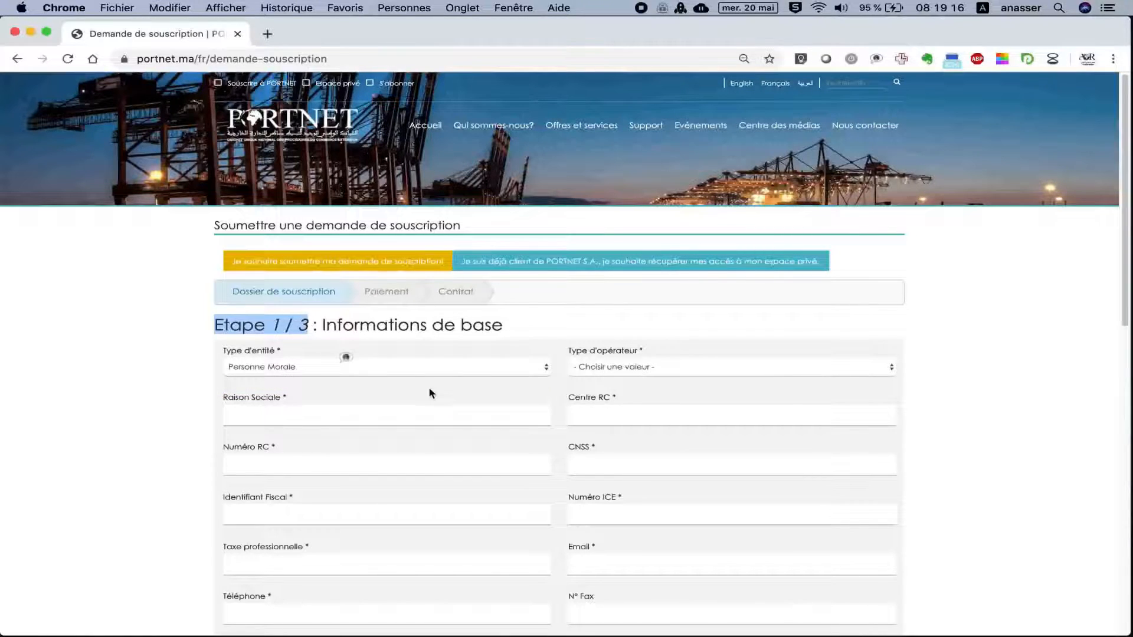
{"action": "left_click", "coordinate": [633, 368]}
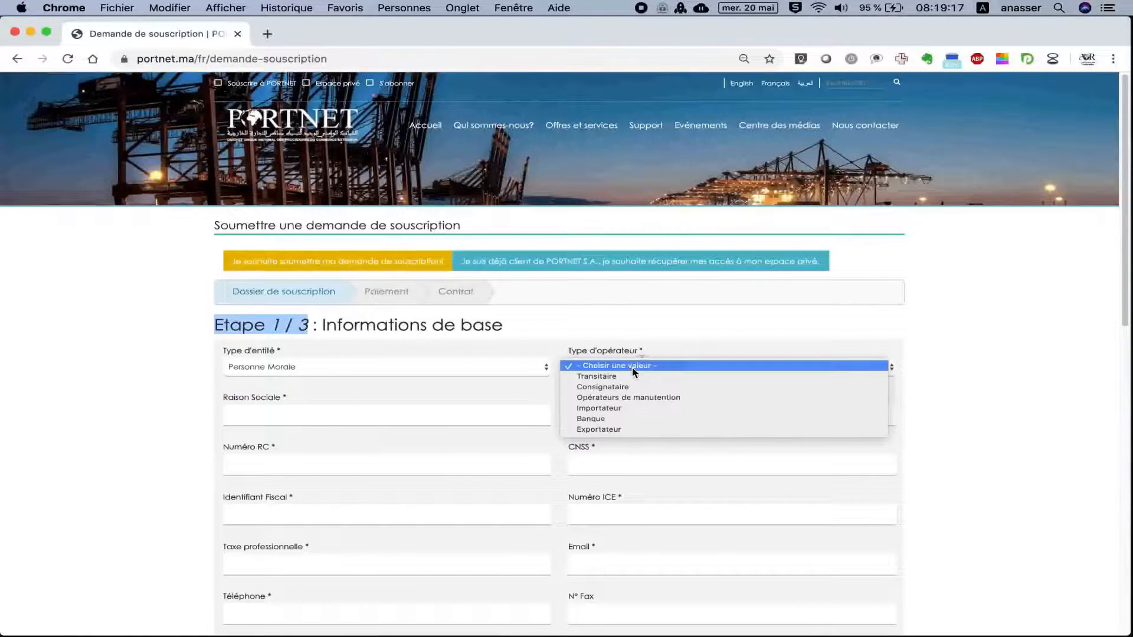
{"action": "left_click", "coordinate": [627, 408]}
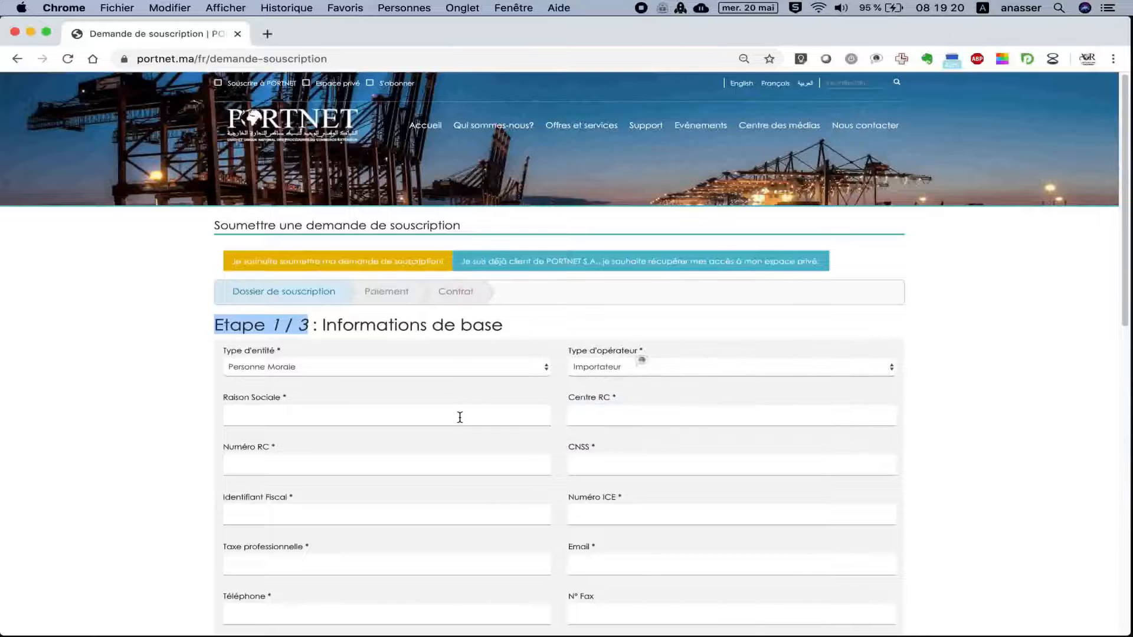
Enter Raison Sociale SOMATEXTE, Centre RC 81, and the RC, CNSS, fiscal and ICE numbers.
{"action": "left_click", "coordinate": [459, 417]}
{"action": "type", "text": "SOMATEXTE"}
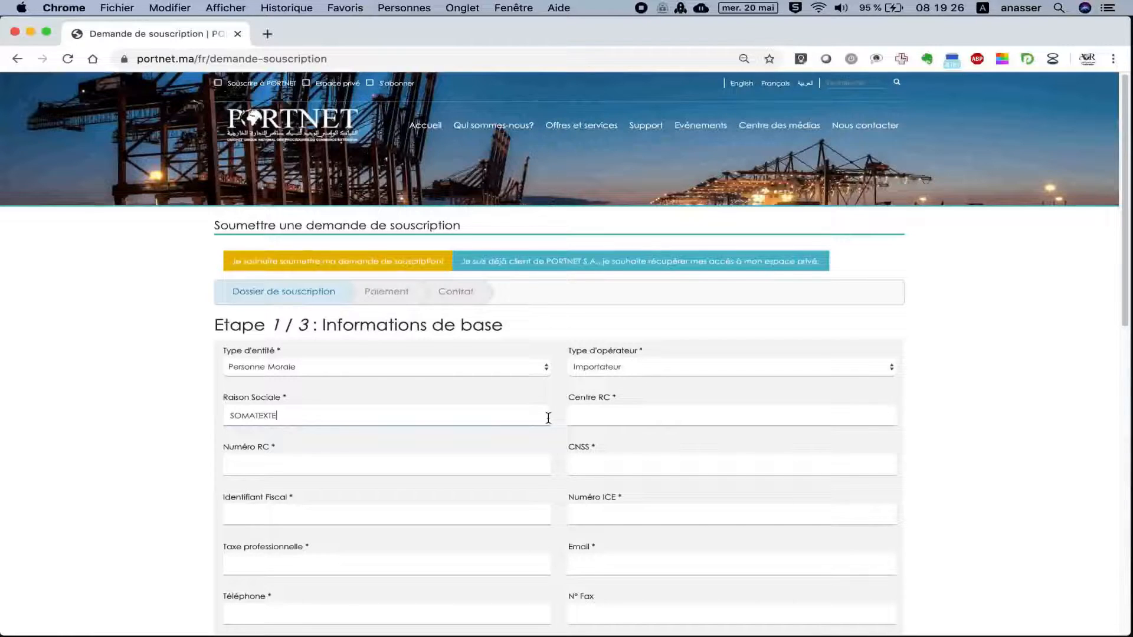
{"action": "left_click", "coordinate": [586, 417]}
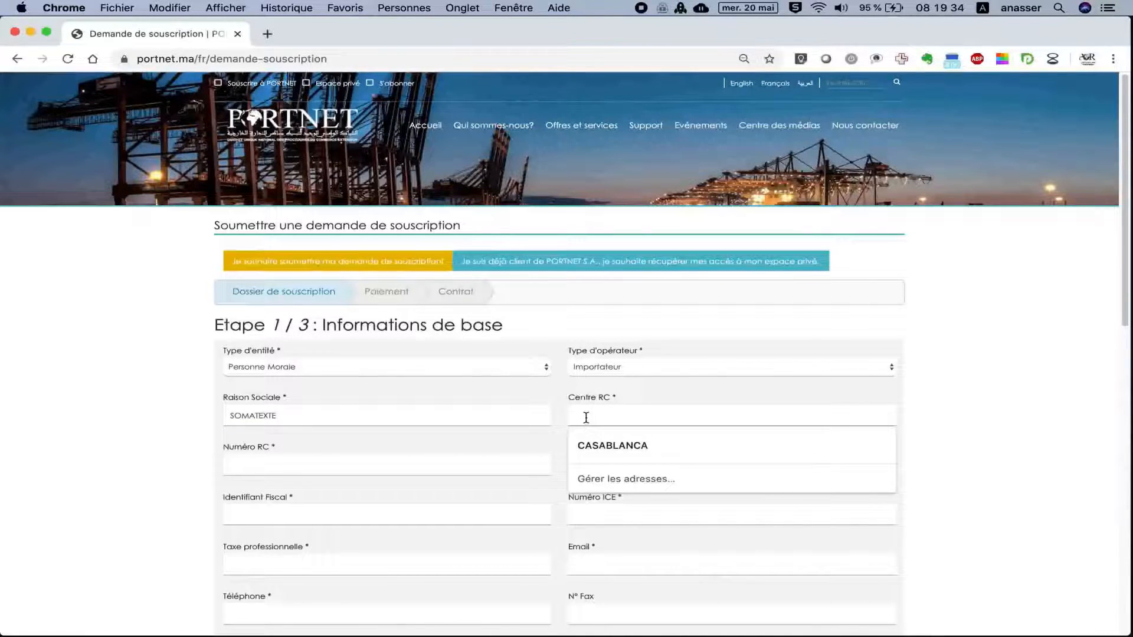
{"action": "type", "text": "81"}
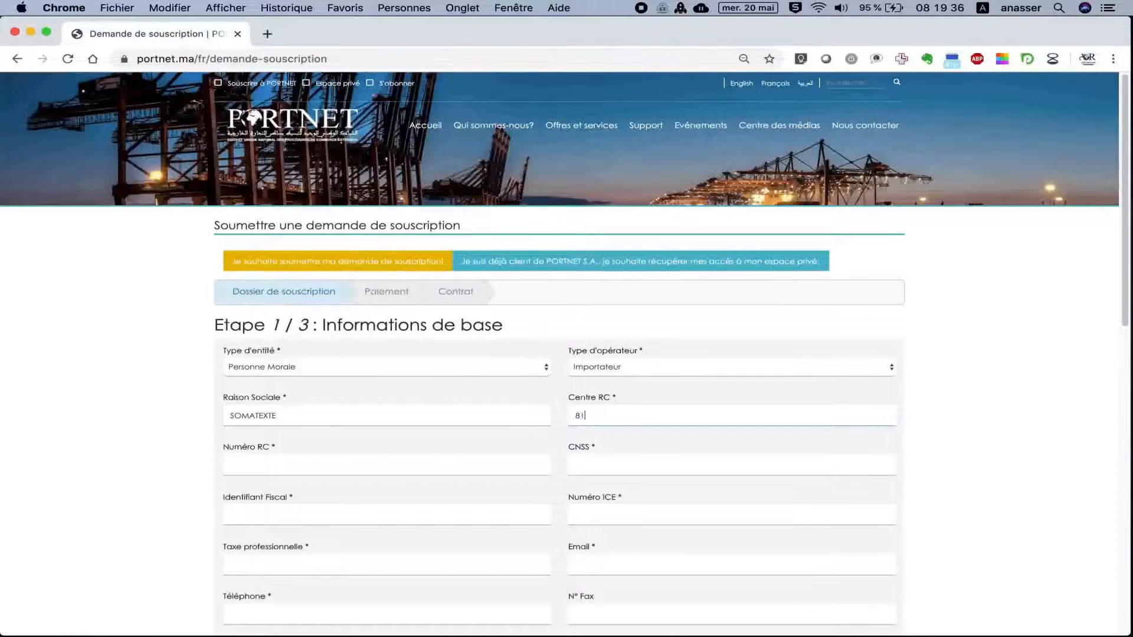
{"action": "left_click", "coordinate": [445, 457]}
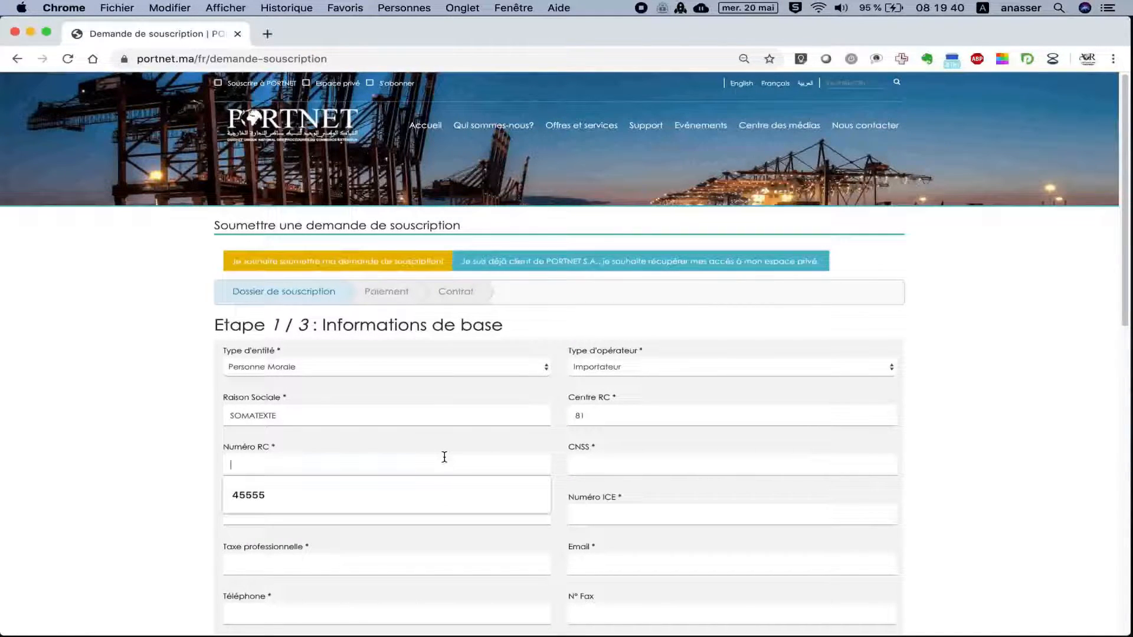
{"action": "type", "text": "30"}
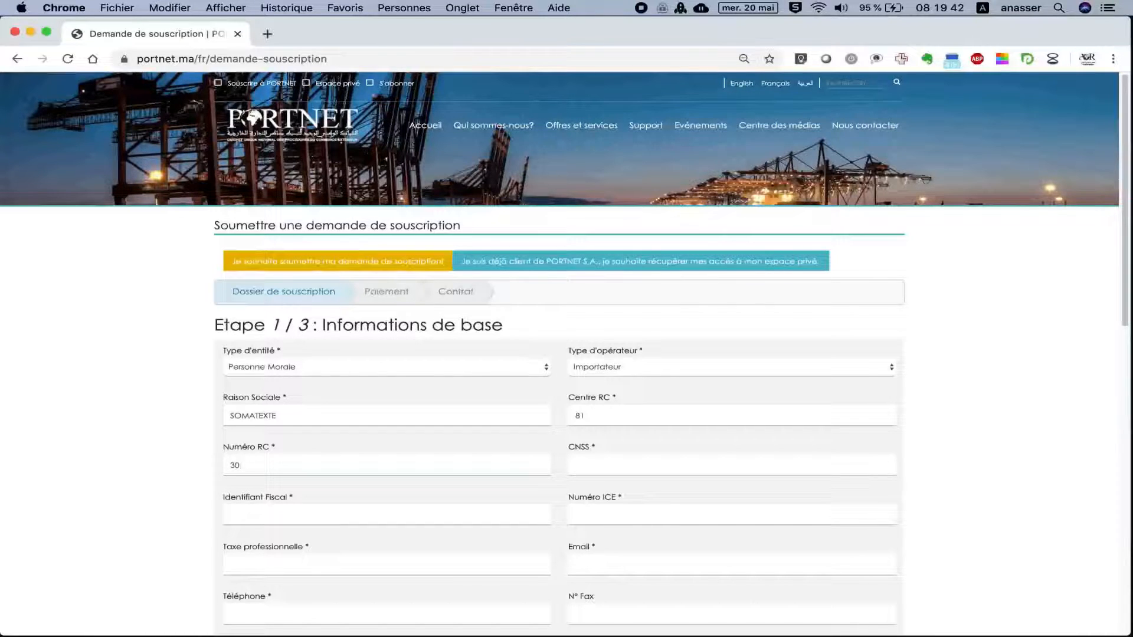
{"action": "type", "text": "0022"}
{"action": "left_click", "coordinate": [595, 461]}
{"action": "type", "text": "11"}
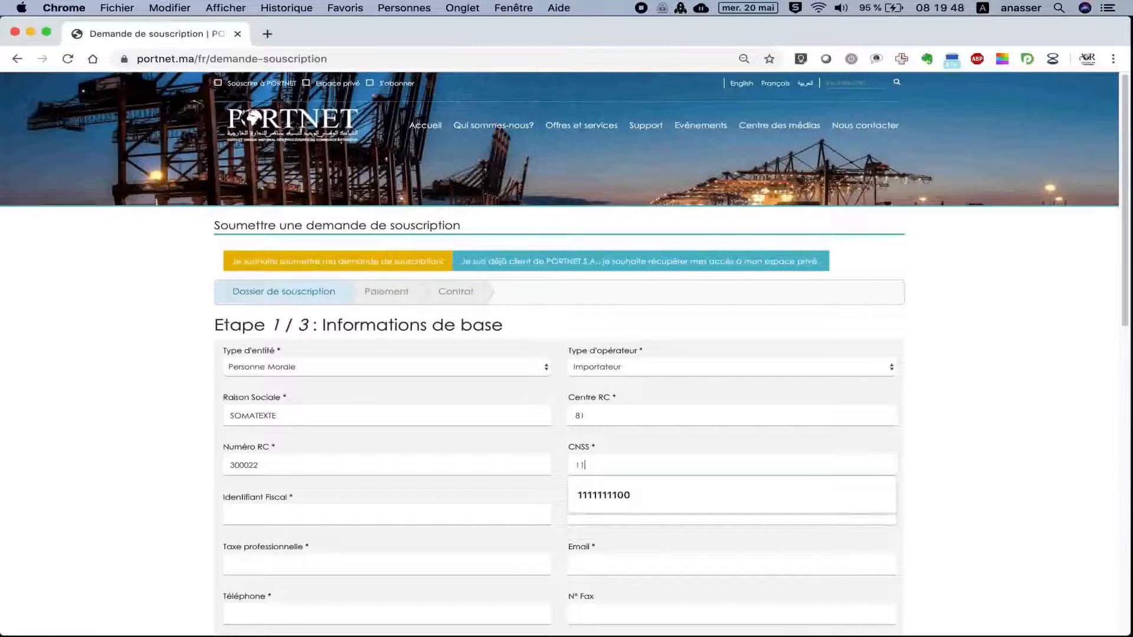
{"action": "type", "text": "81"}
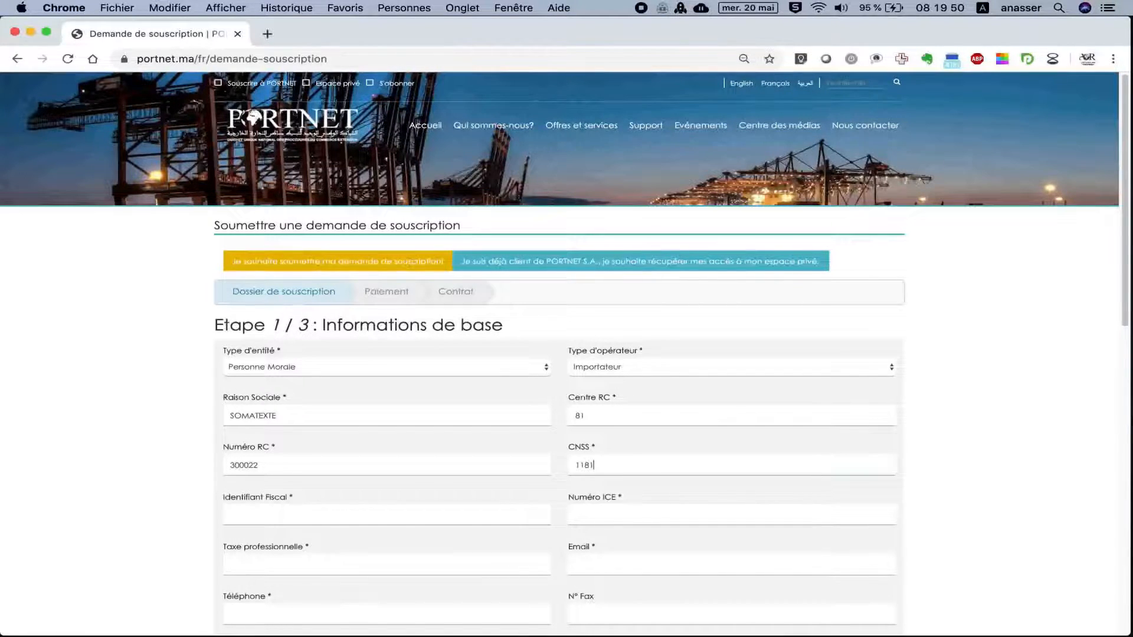
{"action": "type", "text": "1"}
{"action": "type", "text": "0"}
{"action": "type", "text": "9"}
{"action": "type", "text": "57"}
{"action": "left_click", "coordinate": [390, 518]}
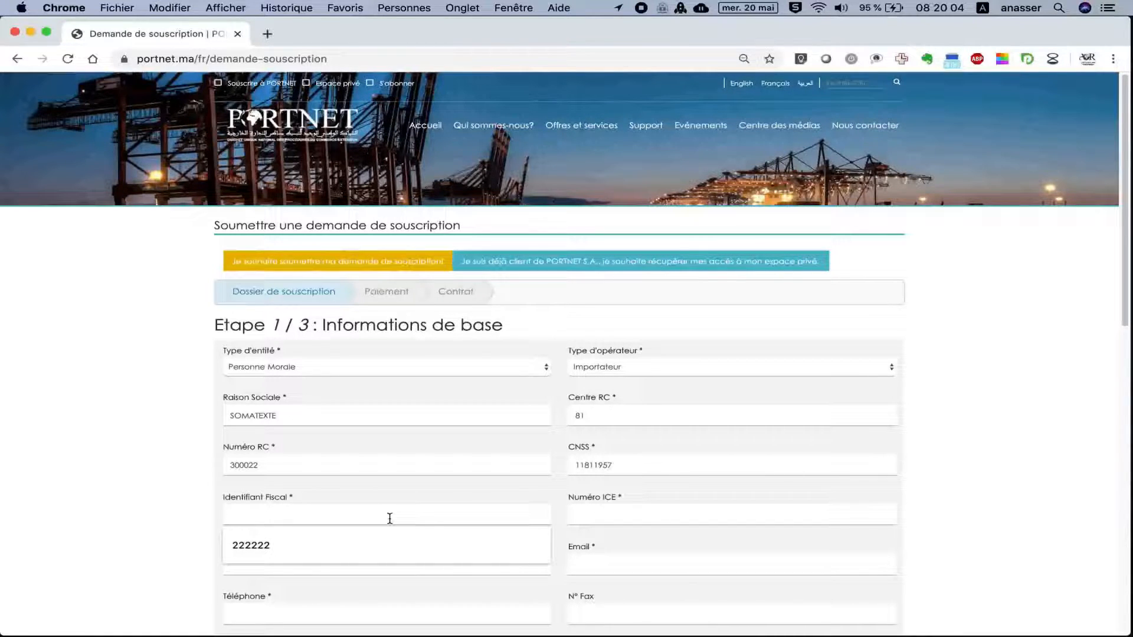
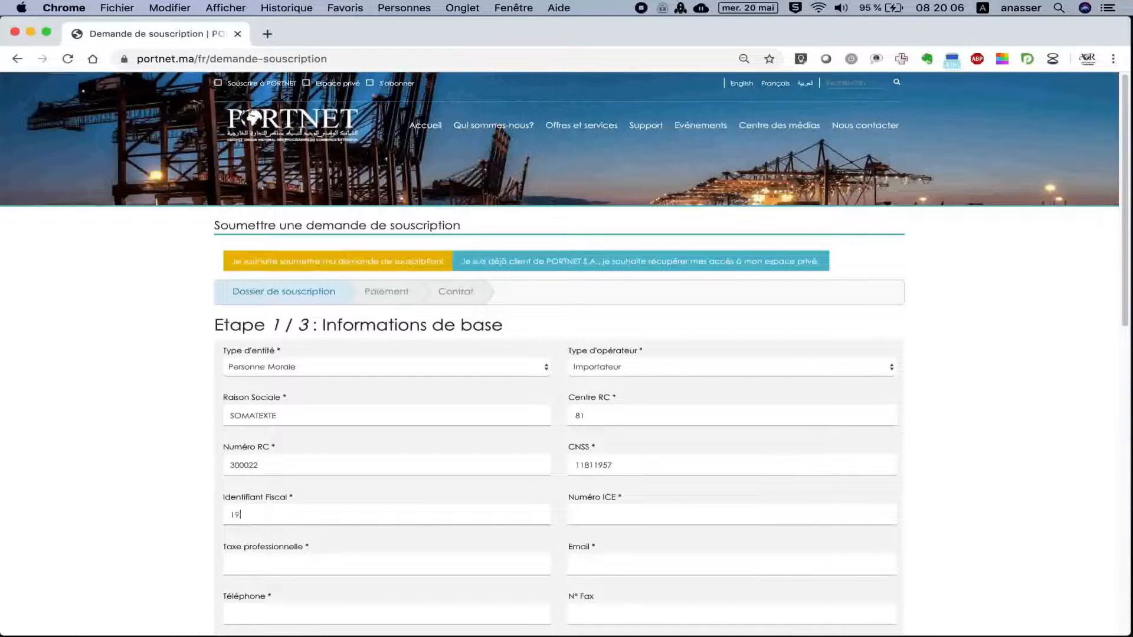
{"action": "left_click", "coordinate": [610, 518]}
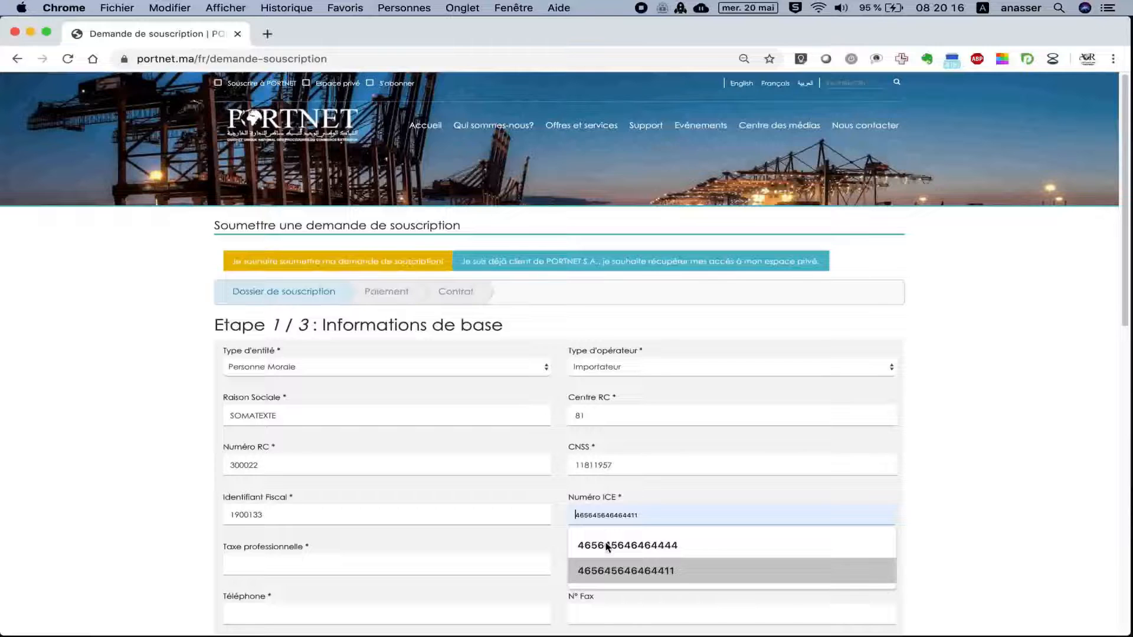
{"action": "left_click", "coordinate": [610, 570]}
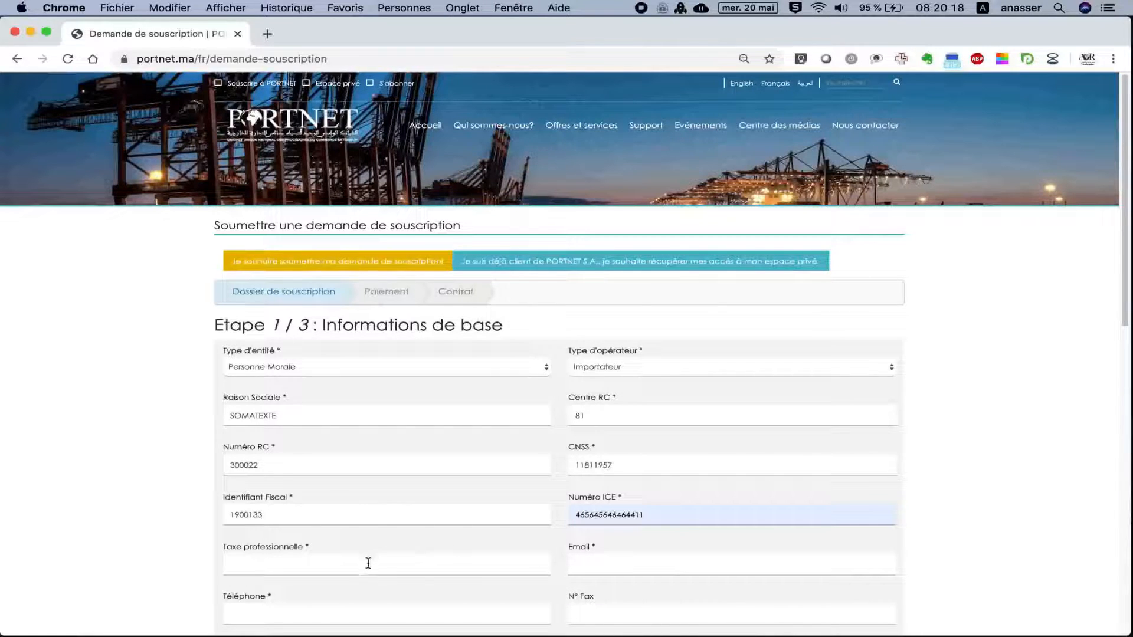
{"action": "scroll", "coordinate": [368, 563], "scroll_direction": "down", "scroll_amount": 3}
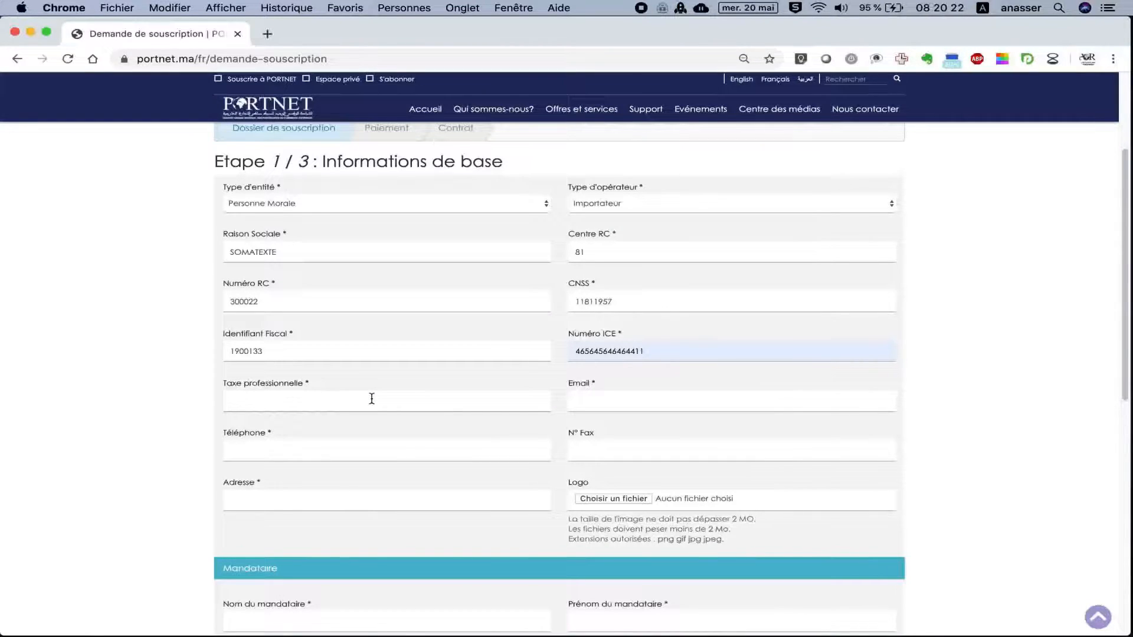
{"action": "left_click", "coordinate": [588, 400]}
{"action": "type", "text": "email"}
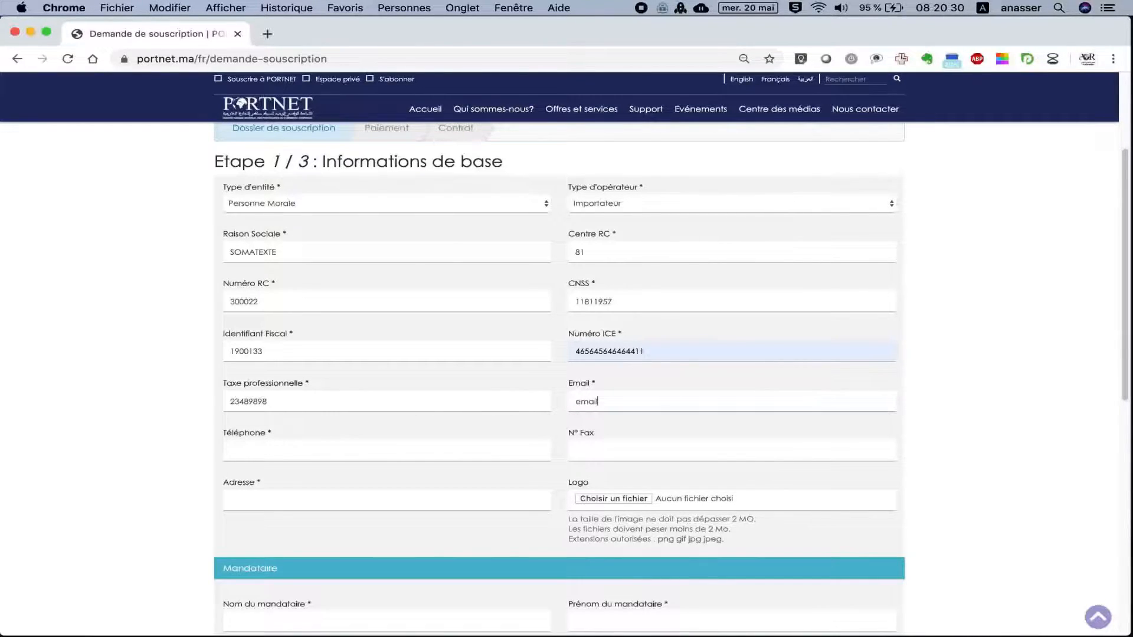
{"action": "type", "text": "_test@gmail.com"}
{"action": "left_click", "coordinate": [465, 451]}
{"action": "left_click", "coordinate": [420, 475]}
{"action": "left_click", "coordinate": [595, 449]}
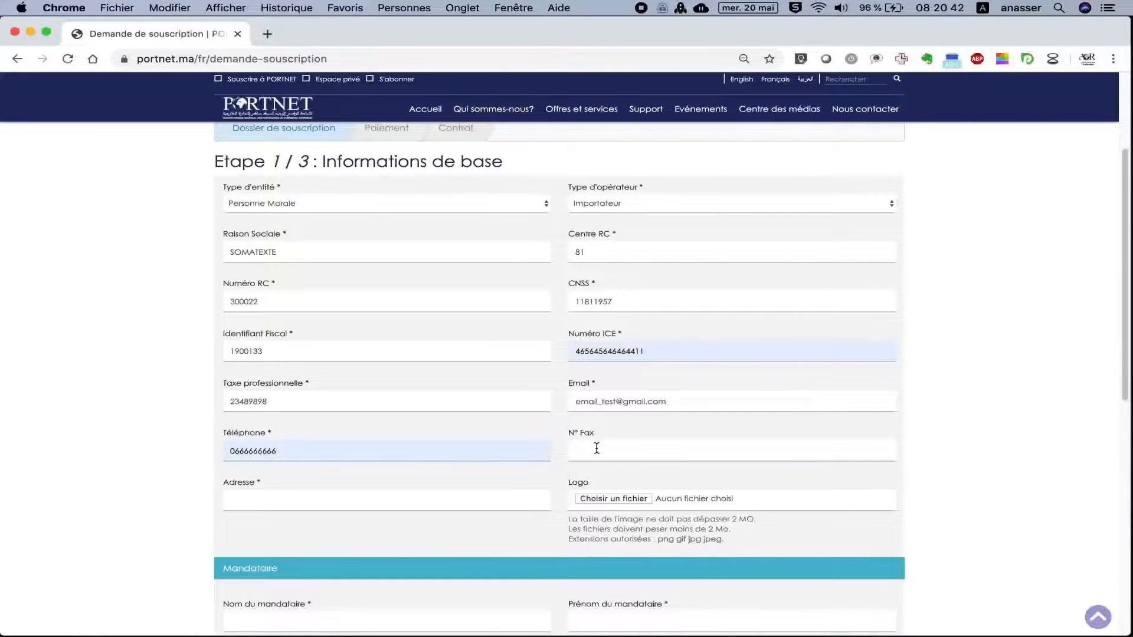
{"action": "left_click", "coordinate": [441, 508]}
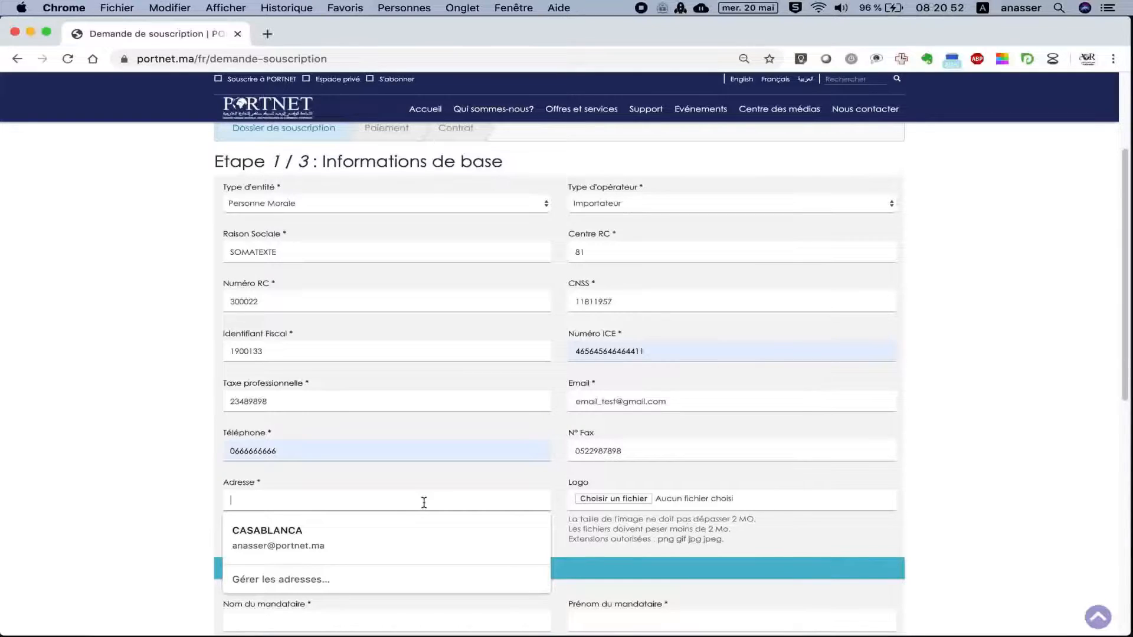
{"action": "type", "text": "Adresse "}
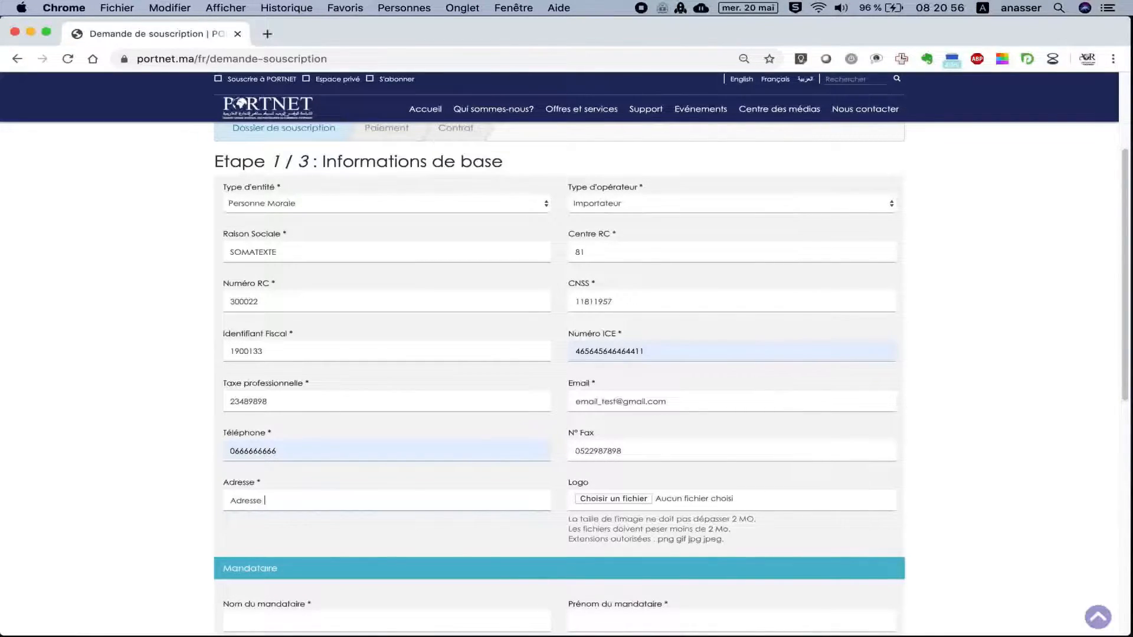
{"action": "type", "text": "entreprise"}
{"action": "scroll", "coordinate": [424, 485], "scroll_direction": "down", "scroll_amount": 3}
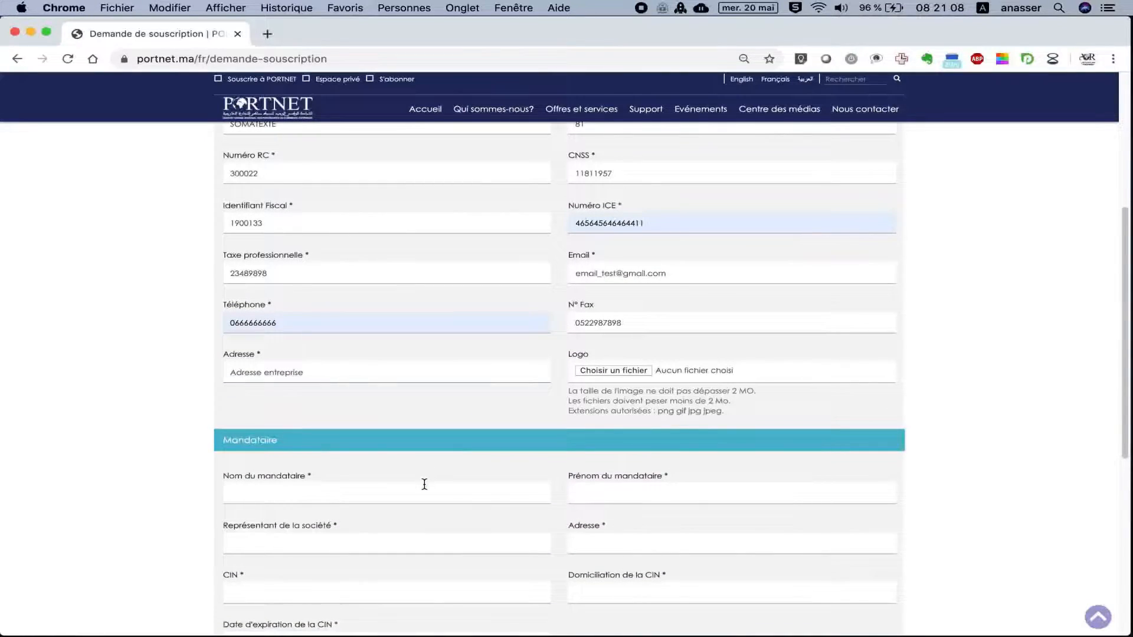
{"action": "scroll", "coordinate": [424, 485], "scroll_direction": "up", "scroll_amount": 2}
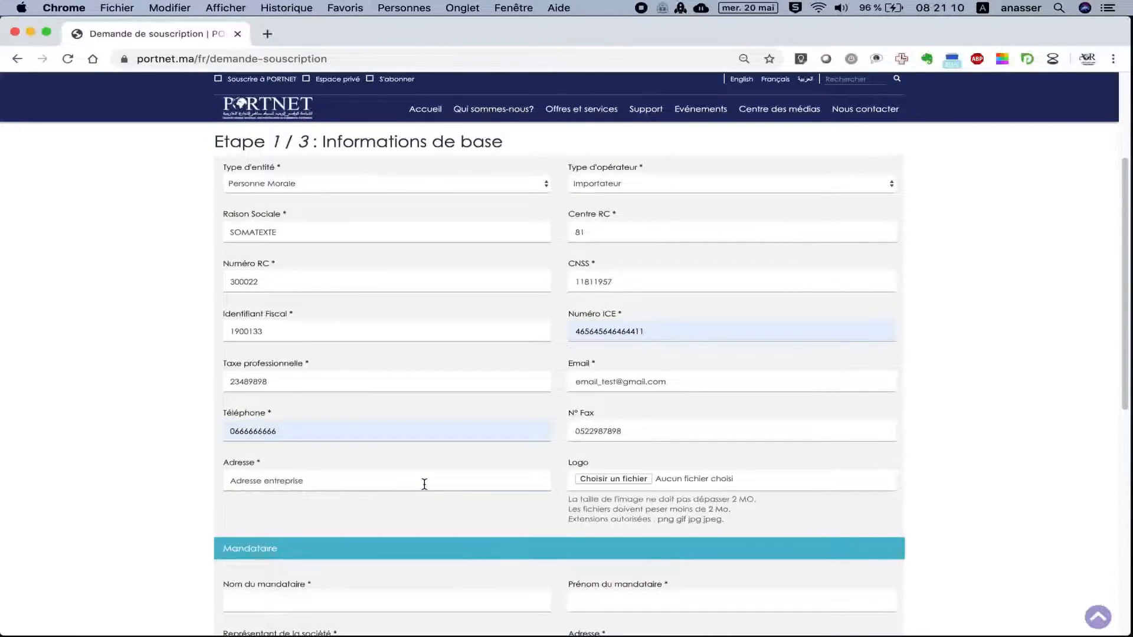
Give the mandatary placeholder names, representative SOMATEXTE and address 'Adresse siege sociale entreprise'.
{"action": "scroll", "coordinate": [423, 484], "scroll_direction": "down", "scroll_amount": 5}
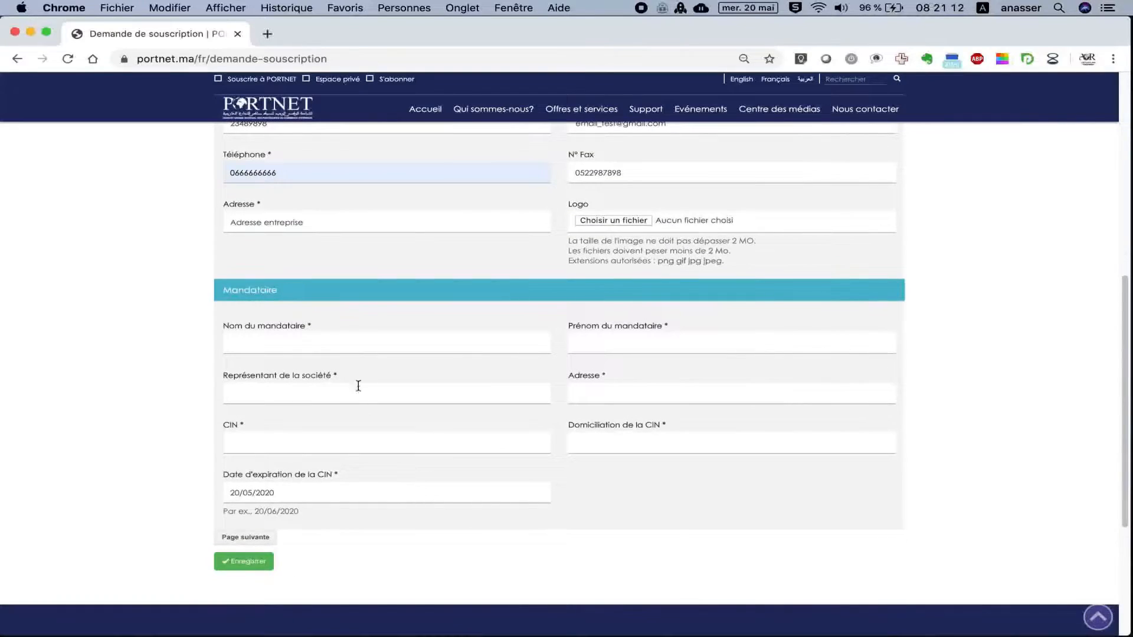
{"action": "left_click", "coordinate": [346, 351]}
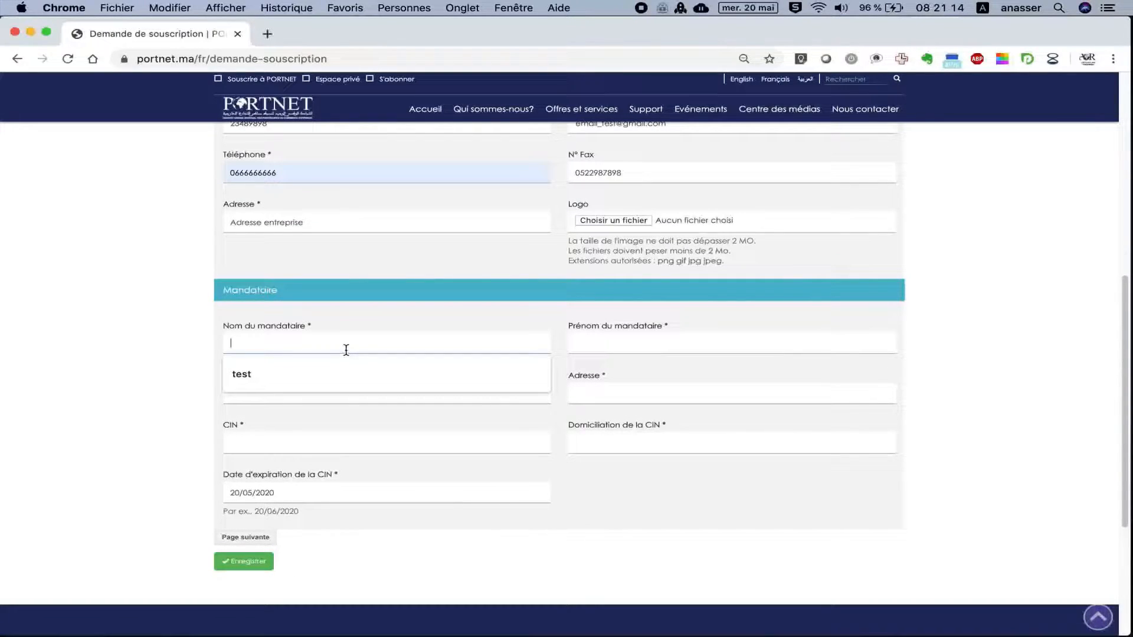
{"action": "type", "text": "N"}
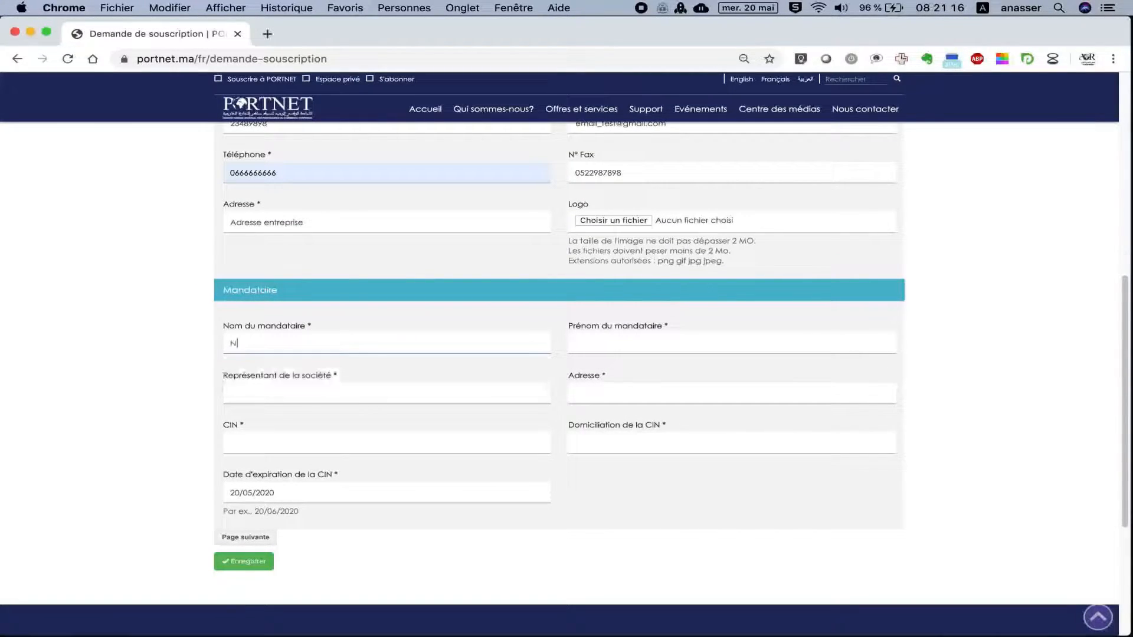
{"action": "type", "text": "om Mon"}
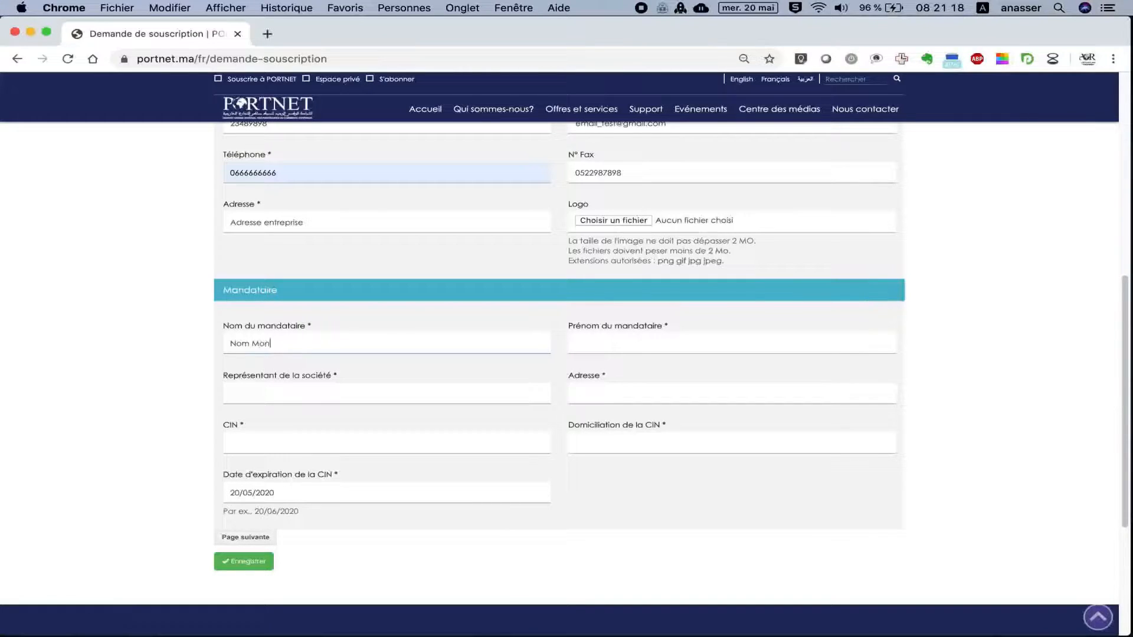
{"action": "type", "text": "dataire"}
{"action": "left_click", "coordinate": [585, 345]}
{"action": "type", "text": "Prenom Mondataire"}
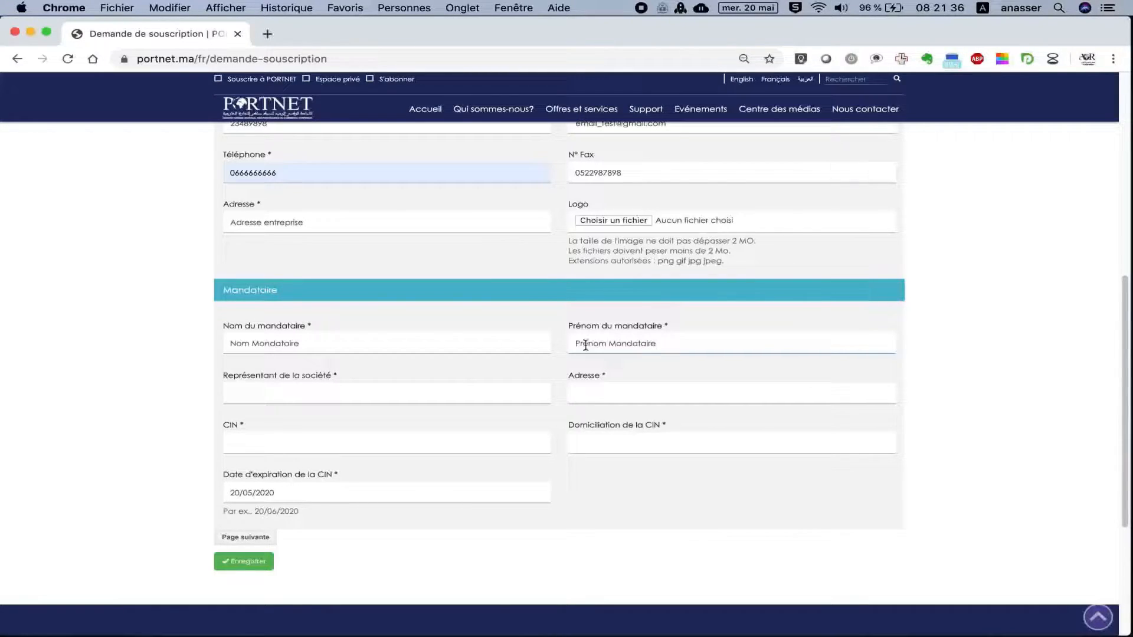
{"action": "left_click", "coordinate": [383, 394]}
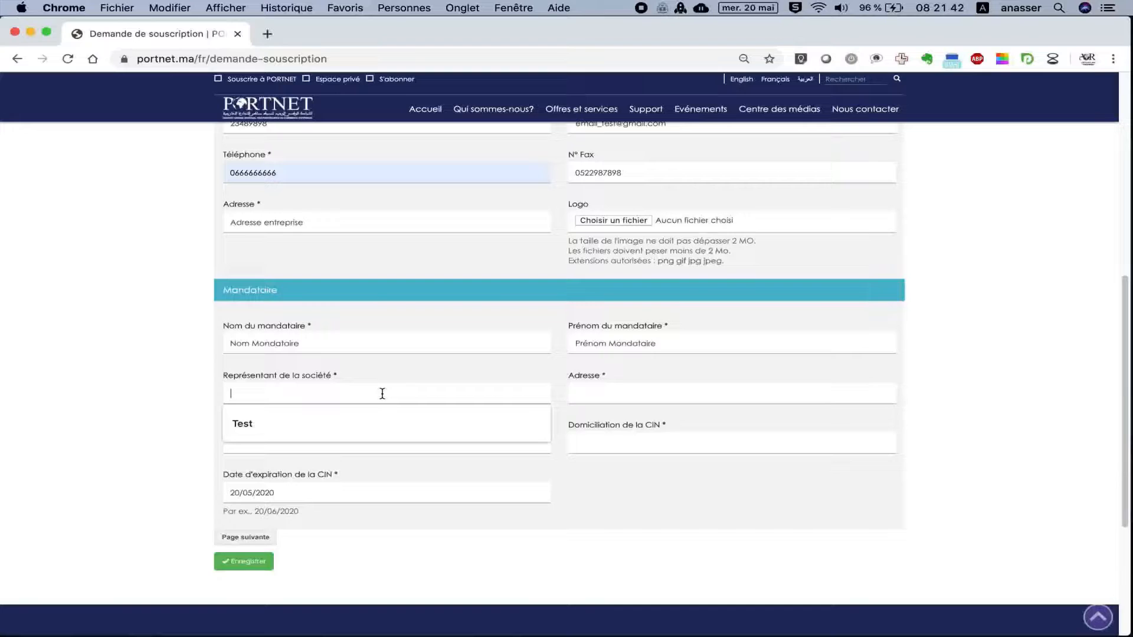
{"action": "type", "text": "R"}
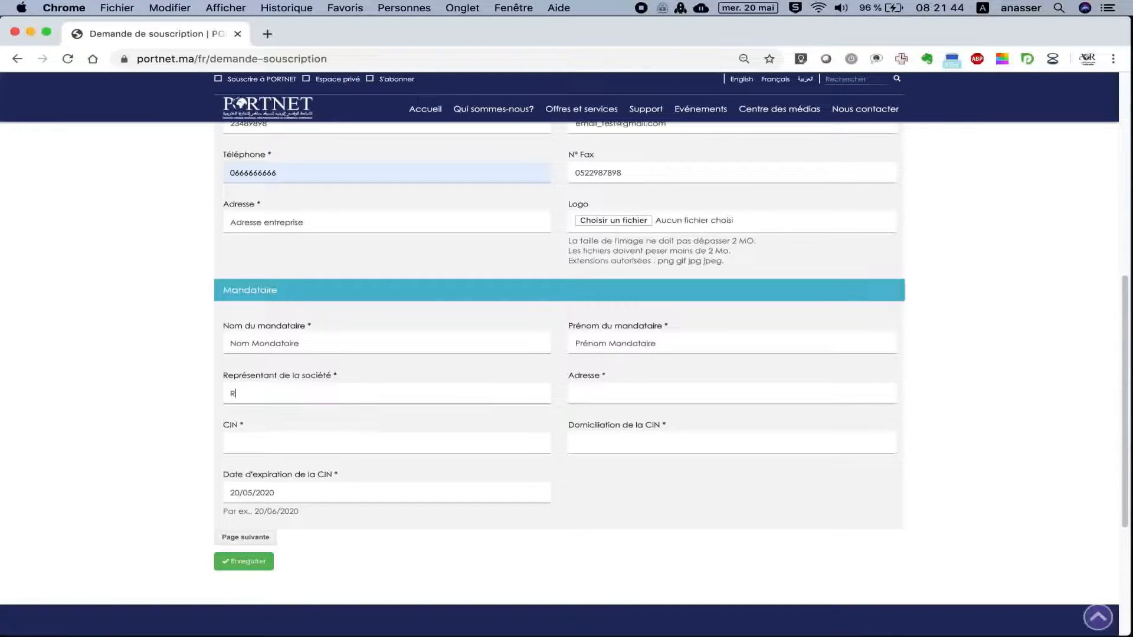
{"action": "type", "text": "aison"}
{"action": "key", "text": "BackSpace"}
{"action": "key", "text": "BackSpace"}
{"action": "key", "text": "BackSpace"}
{"action": "key", "text": "BackSpace"}
{"action": "key", "text": "BackSpace"}
{"action": "key", "text": "BackSpace"}
{"action": "type", "text": "SOMATEXTE"}
{"action": "left_click", "coordinate": [611, 398]}
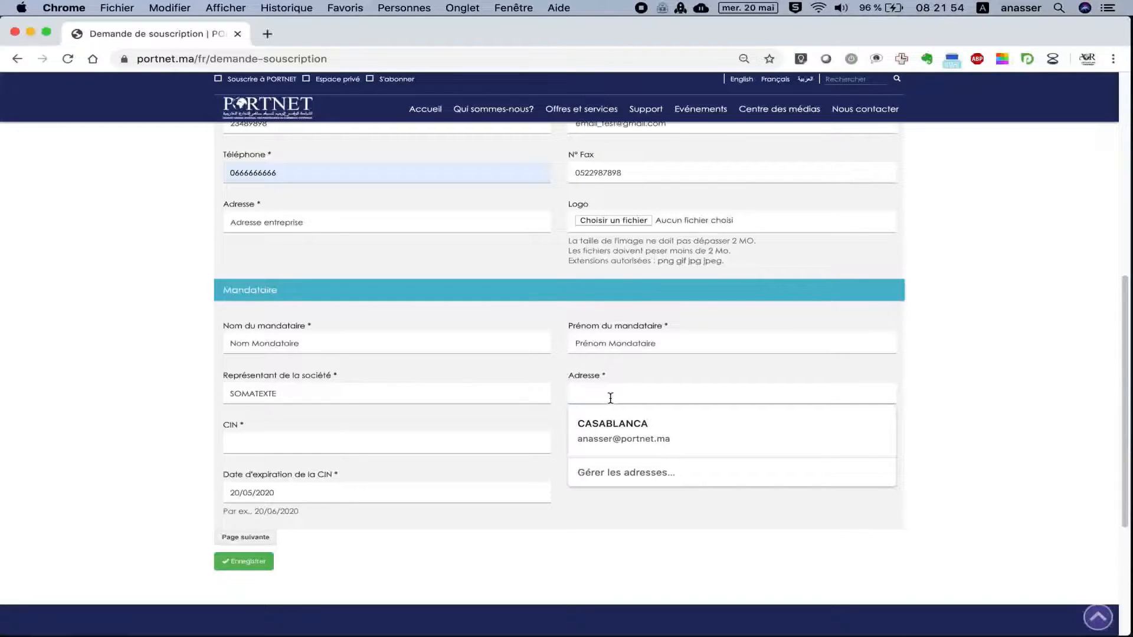
{"action": "type", "text": "Adresse"}
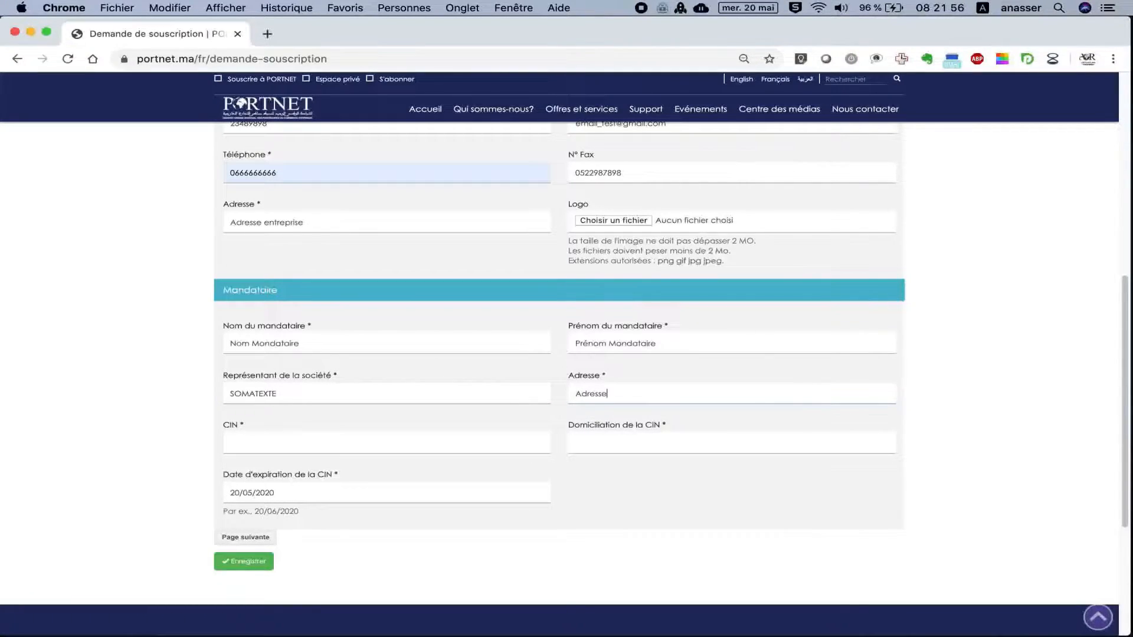
{"action": "type", "text": " siege sociale entreprise"}
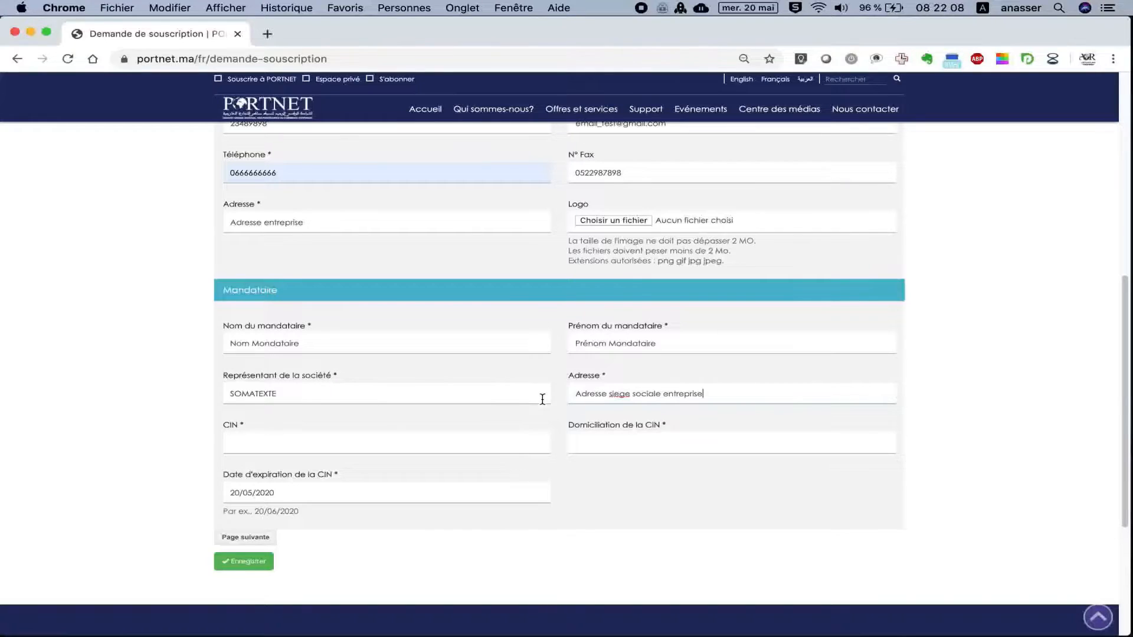
Enter the mandatary's CIN number, domiciliation CASABLANCA, and CIN expiry date 20/05/2021.
{"action": "left_click", "coordinate": [470, 442]}
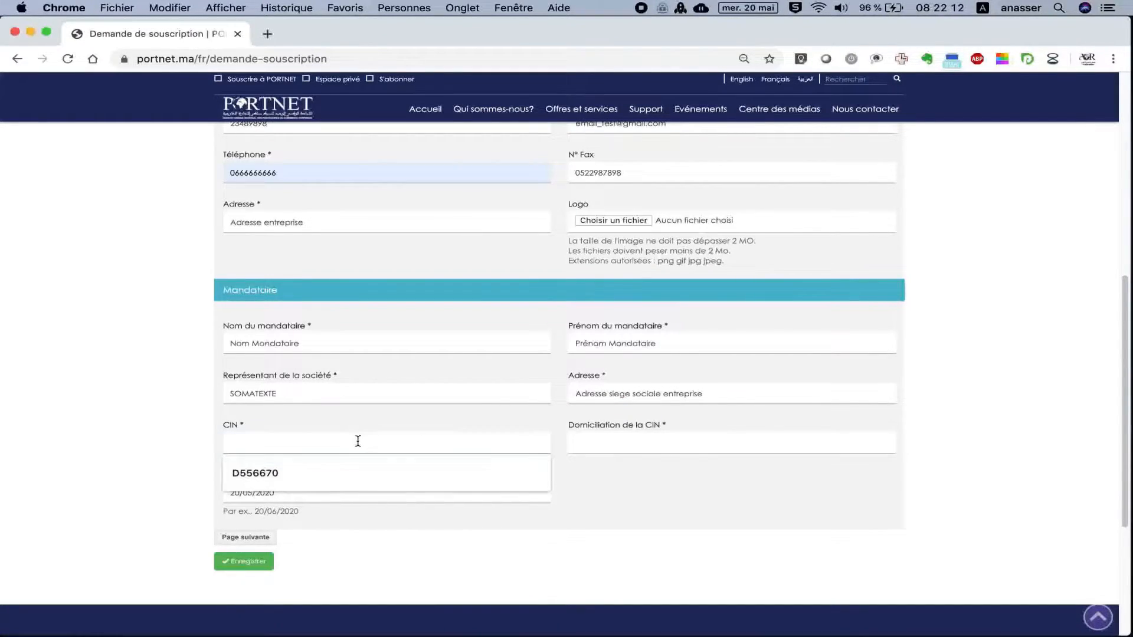
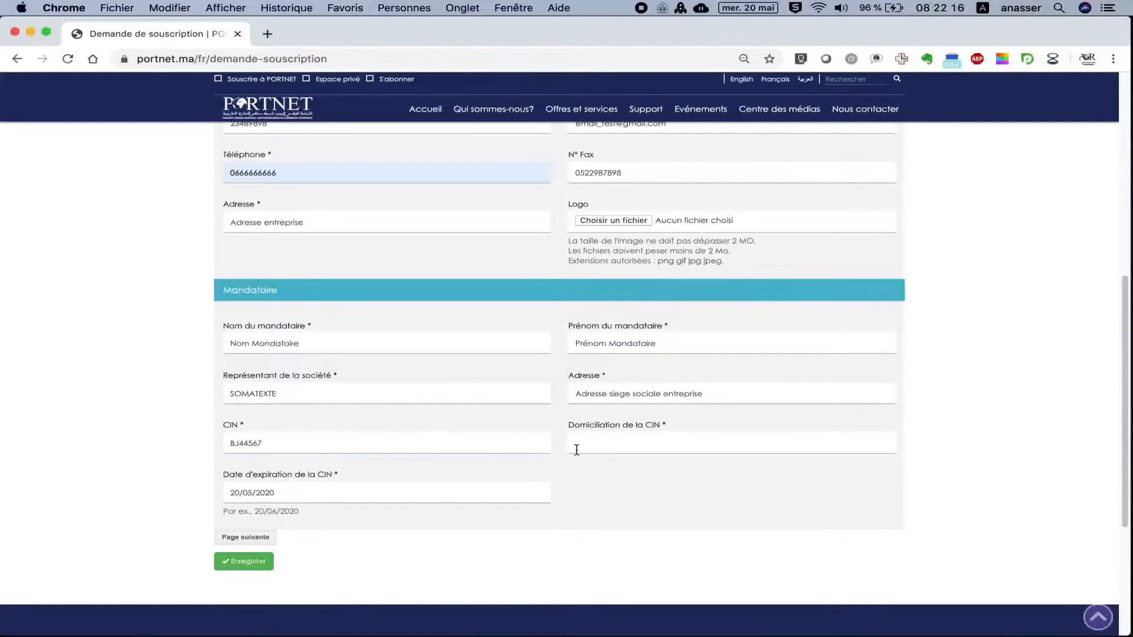
{"action": "left_click", "coordinate": [577, 450]}
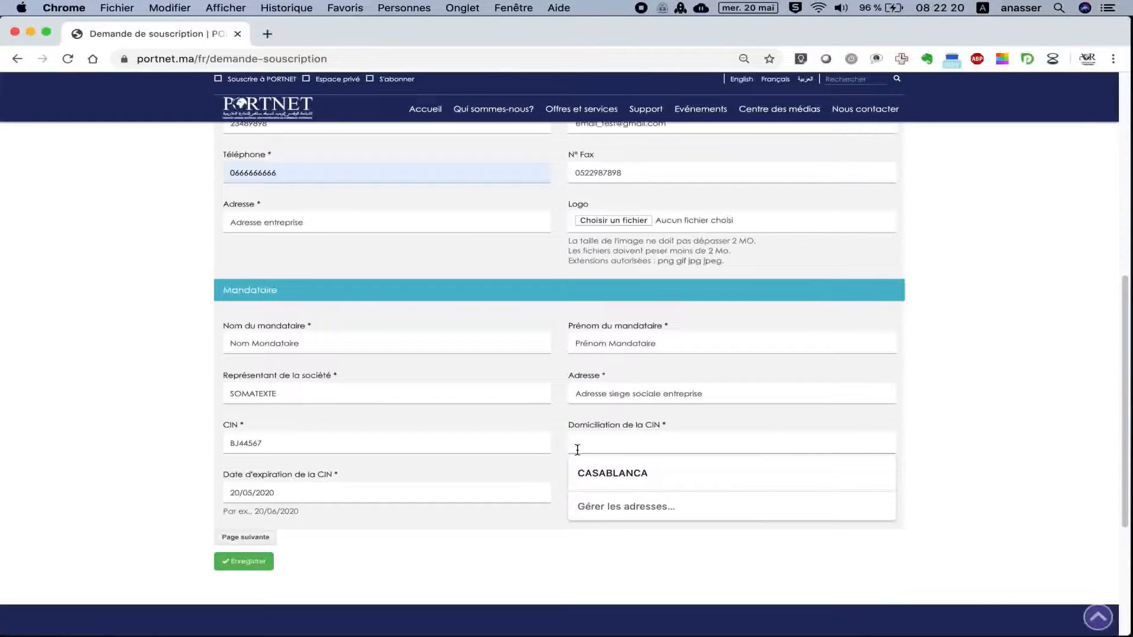
{"action": "left_click", "coordinate": [624, 472]}
{"action": "left_click", "coordinate": [337, 492]}
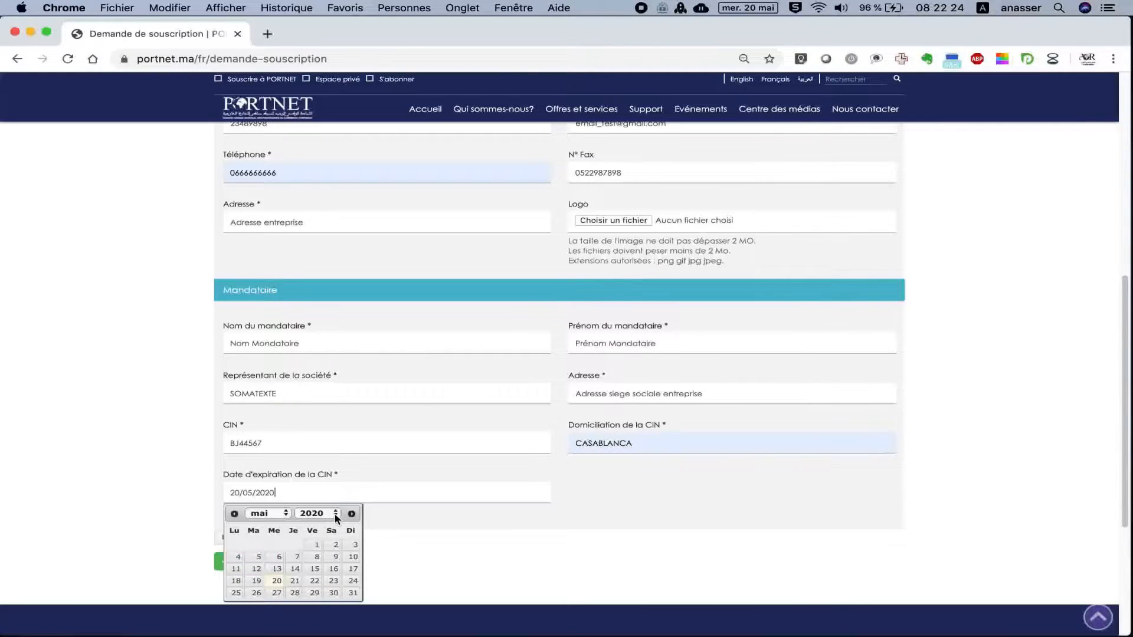
{"action": "left_click", "coordinate": [335, 514]}
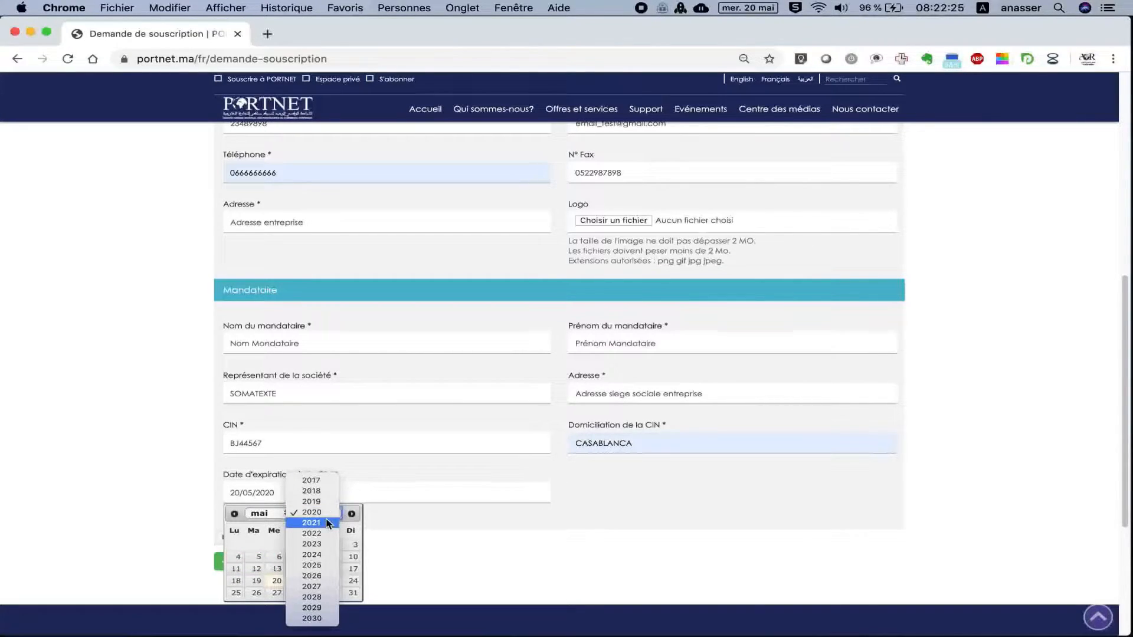
{"action": "left_click", "coordinate": [325, 523]}
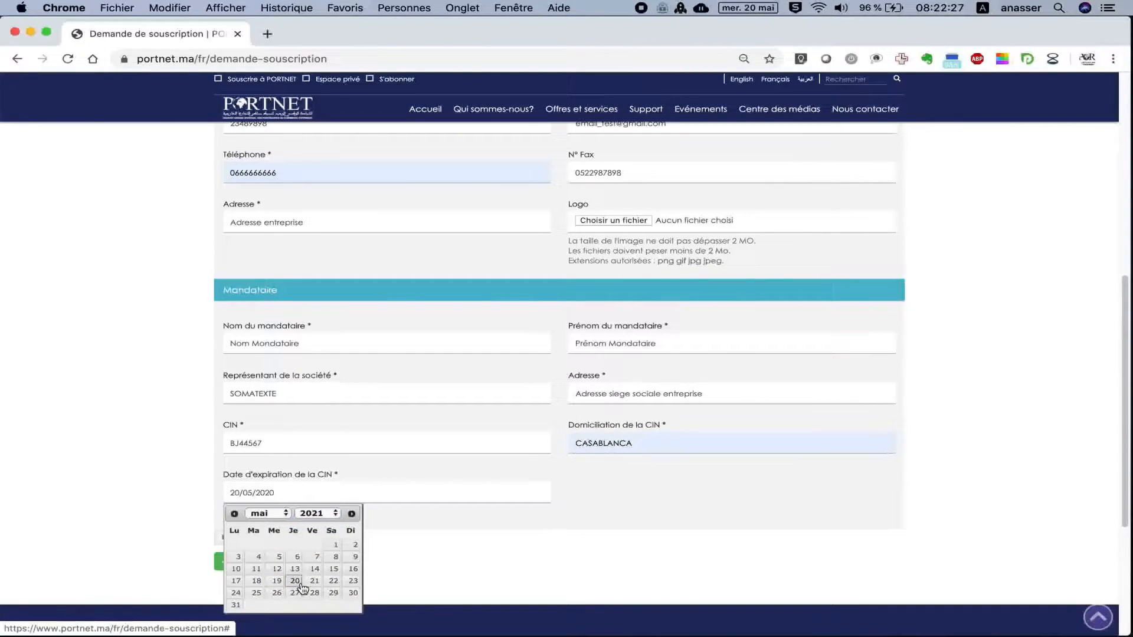
{"action": "left_click", "coordinate": [301, 583]}
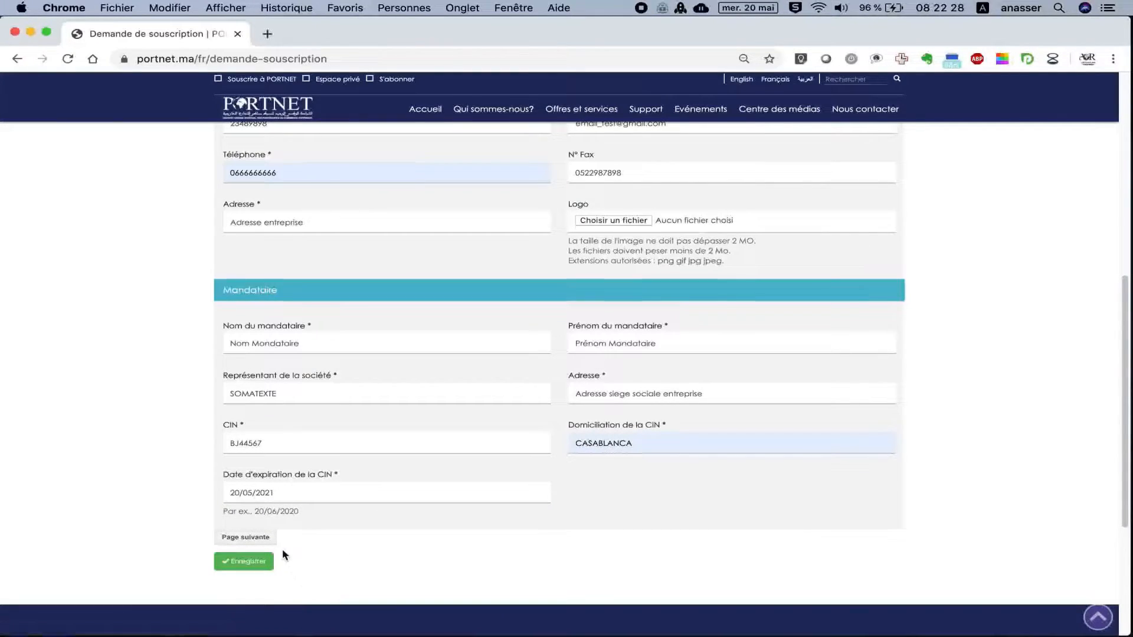
Advance to the Documents step and attach Scan_15488.pdf as the RIB attestation.
{"action": "left_click", "coordinate": [246, 537]}
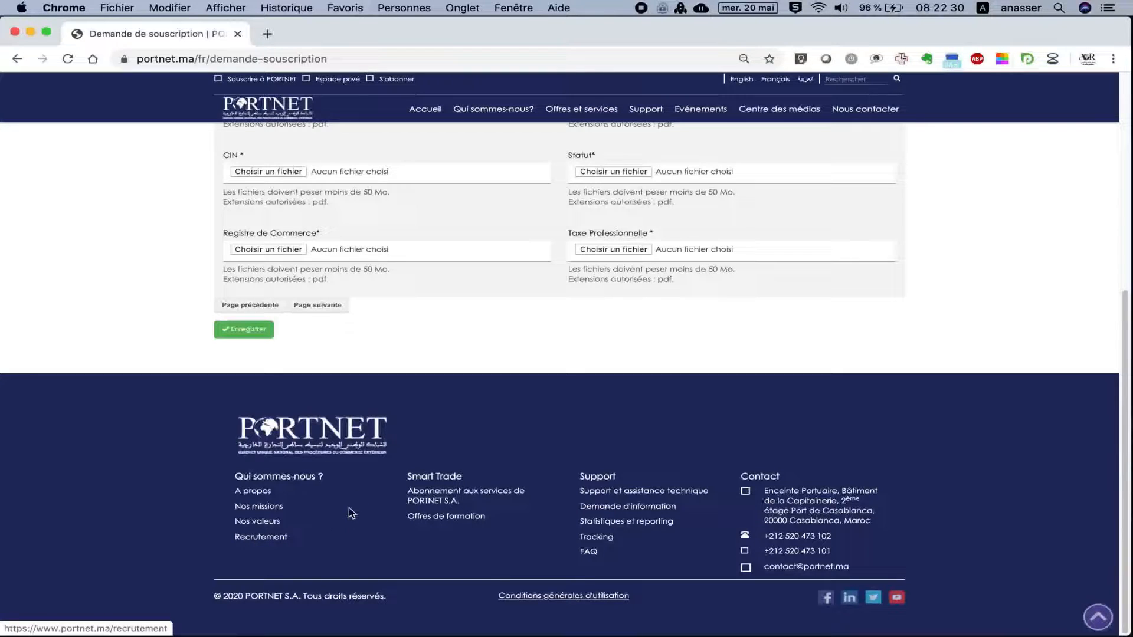
{"action": "scroll", "coordinate": [433, 307], "scroll_direction": "up", "scroll_amount": 3}
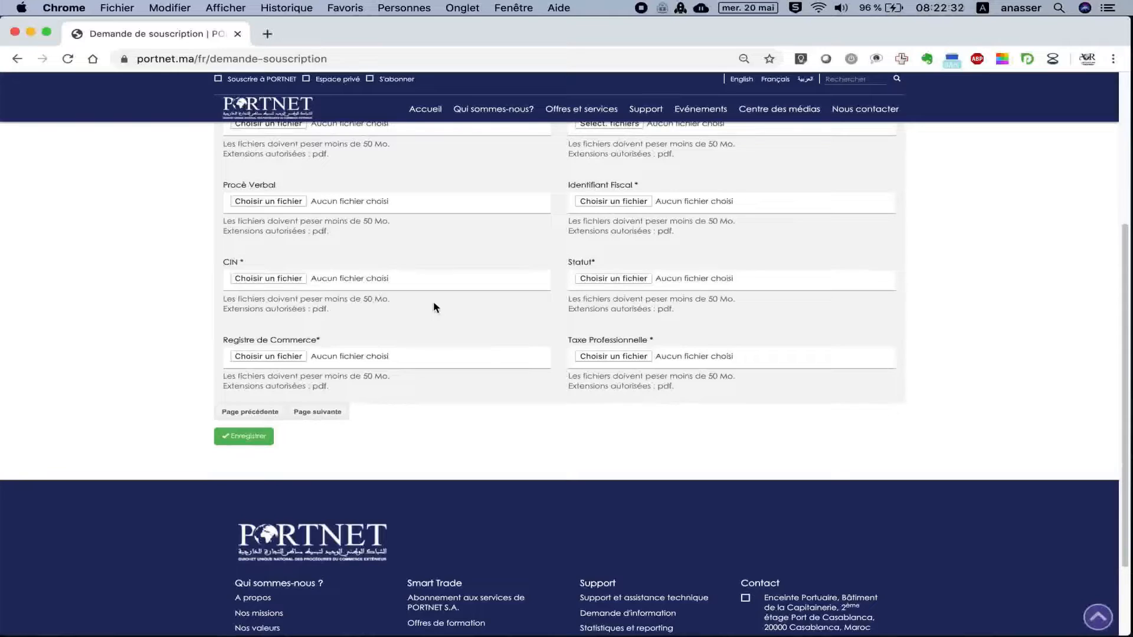
{"action": "scroll", "coordinate": [433, 307], "scroll_direction": "up", "scroll_amount": 3}
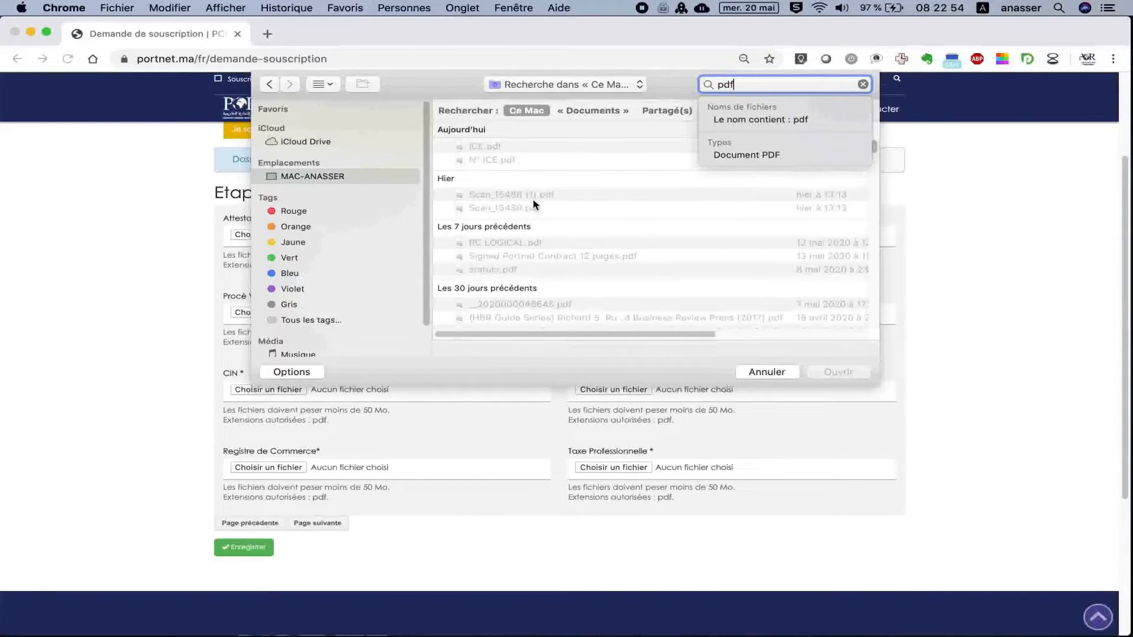
{"action": "left_click", "coordinate": [531, 208]}
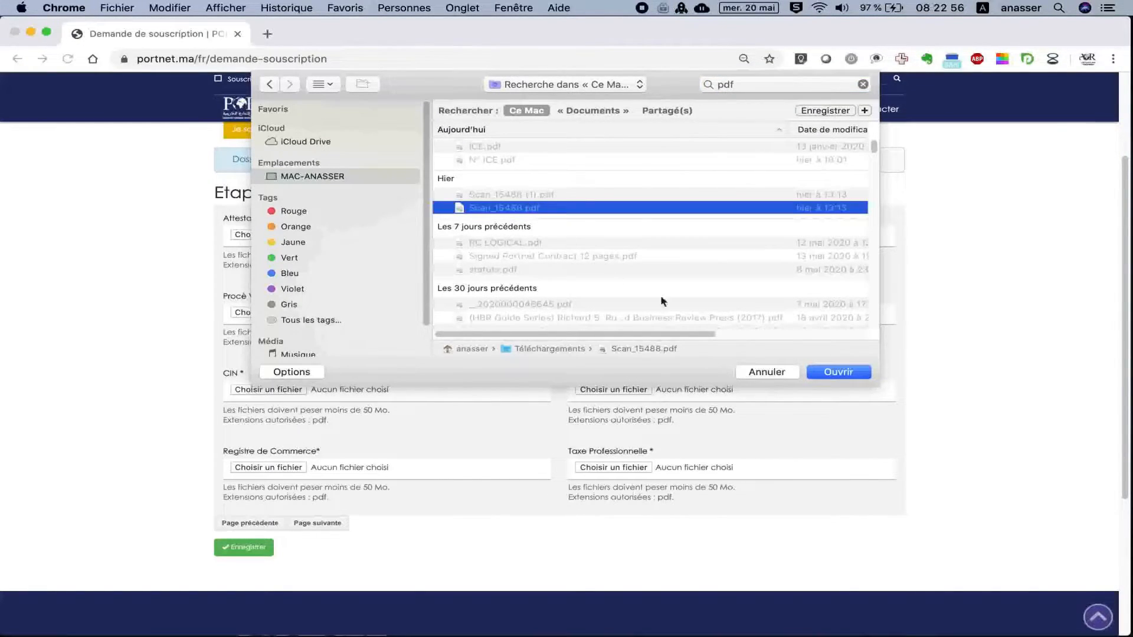
{"action": "left_click", "coordinate": [830, 372]}
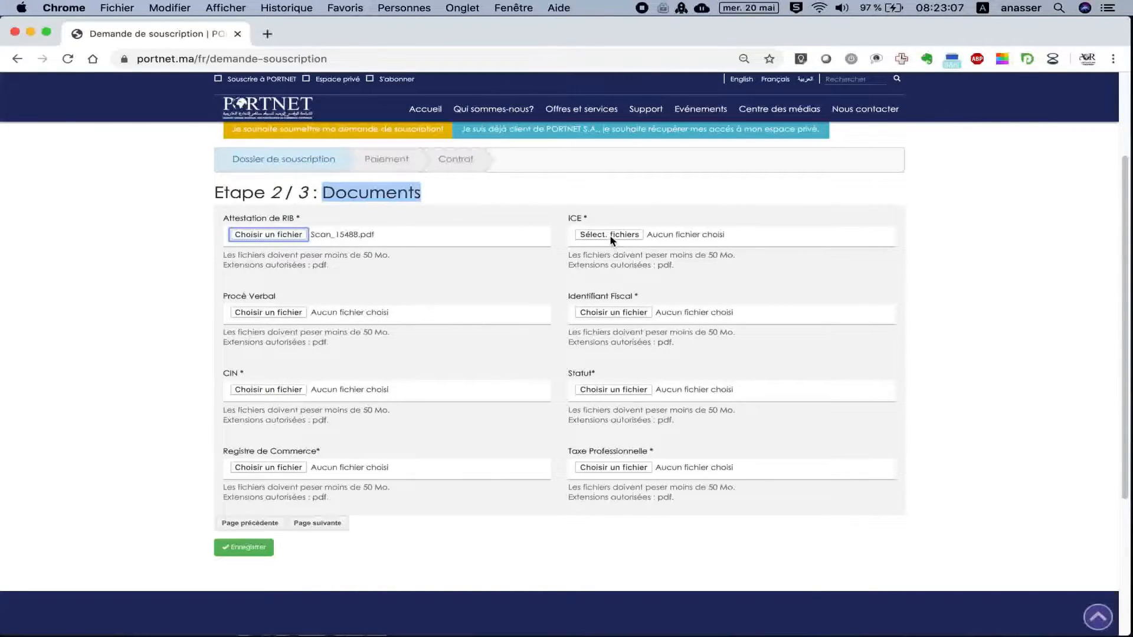
Attach the Scan_15488 PDFs for the ICE and Procès Verbal documents.
{"action": "left_click", "coordinate": [611, 239]}
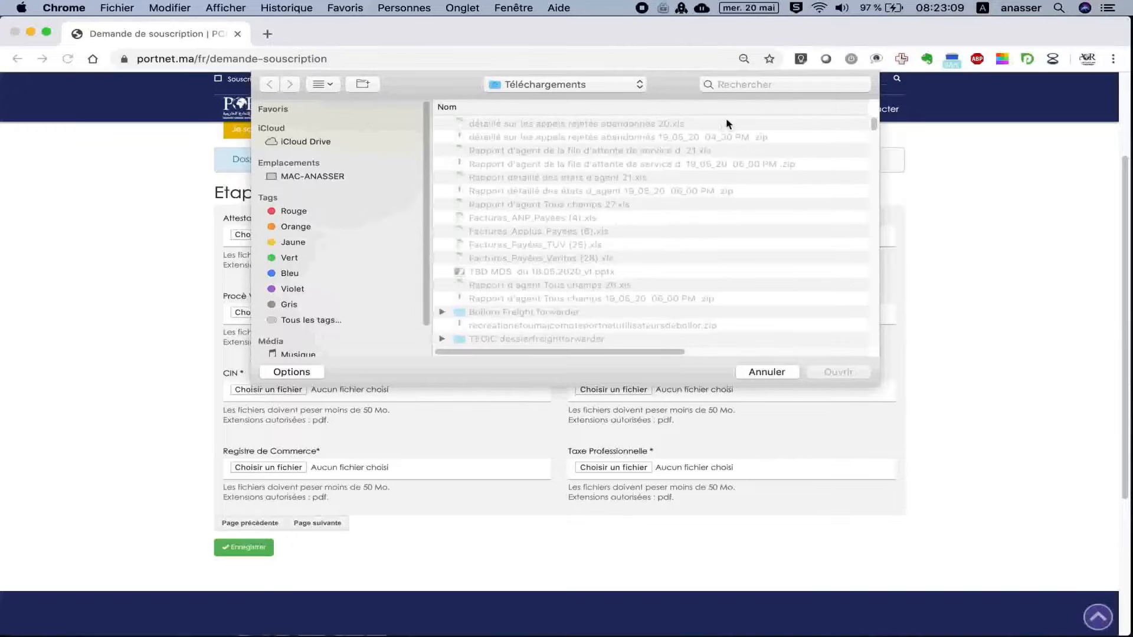
{"action": "left_click", "coordinate": [757, 85]}
{"action": "type", "text": "scan"}
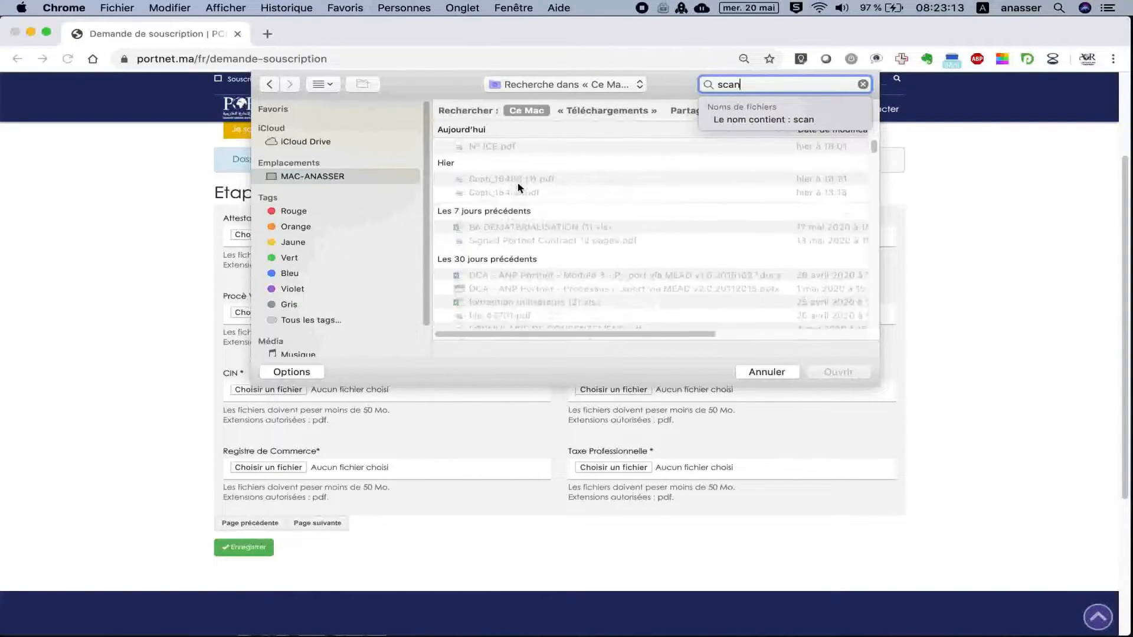
{"action": "left_click", "coordinate": [515, 193]}
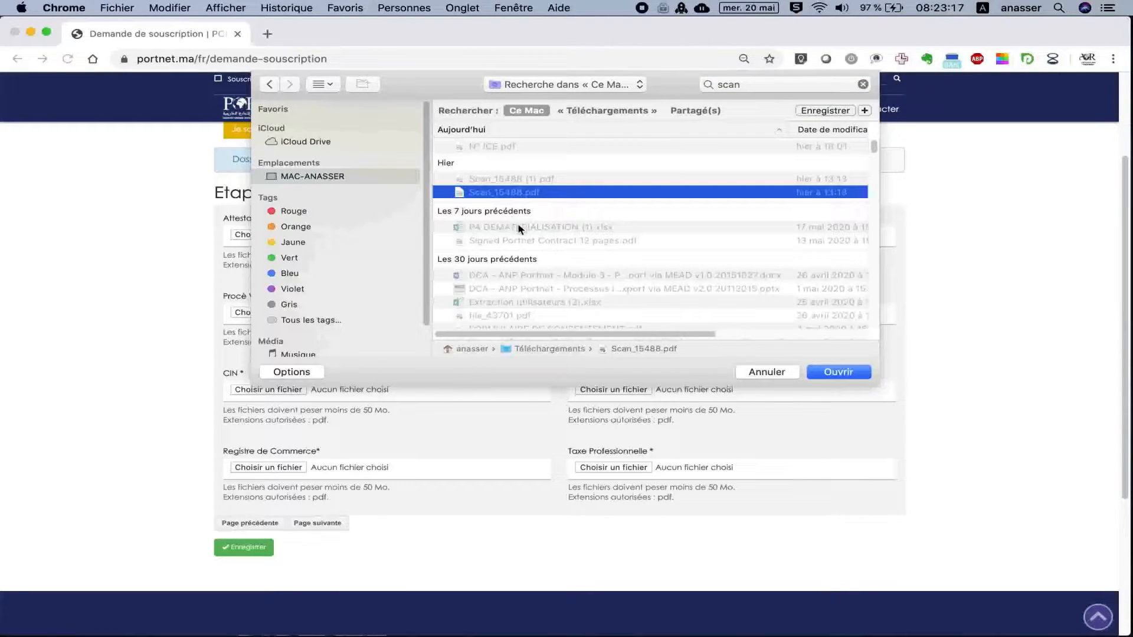
{"action": "left_click", "coordinate": [839, 370]}
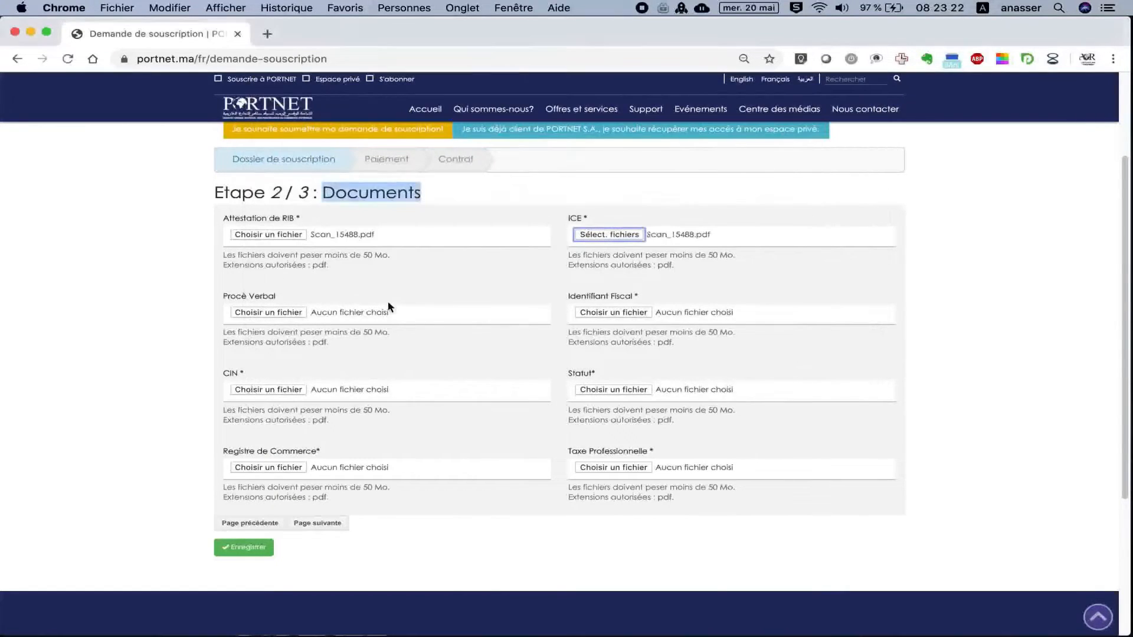
{"action": "left_click", "coordinate": [284, 316]}
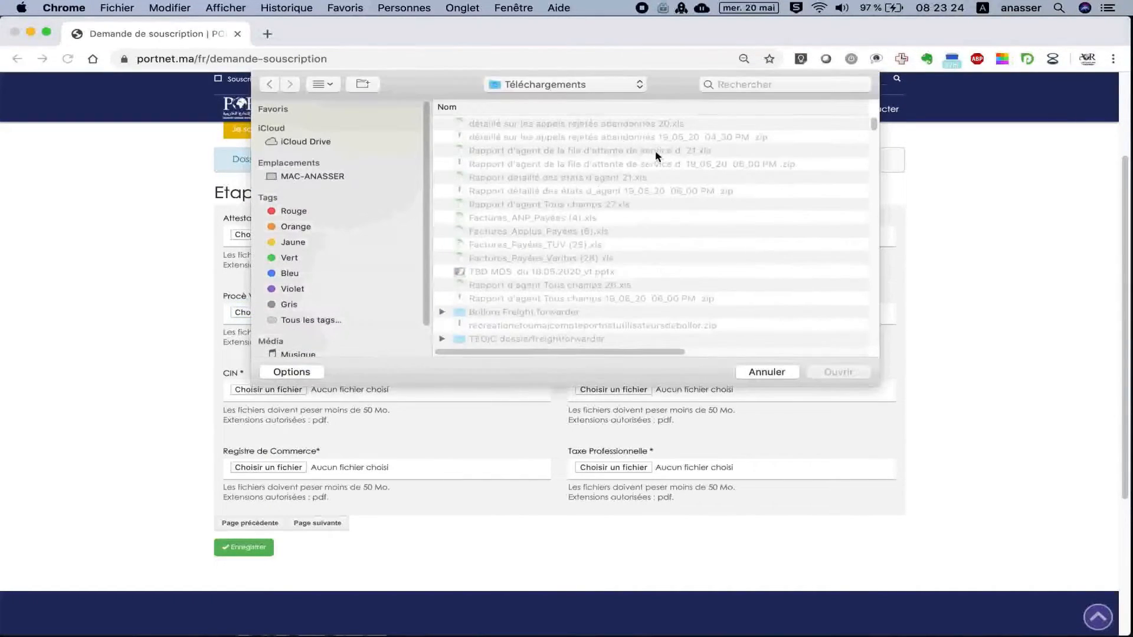
{"action": "left_click", "coordinate": [762, 87]}
{"action": "type", "text": "scan"}
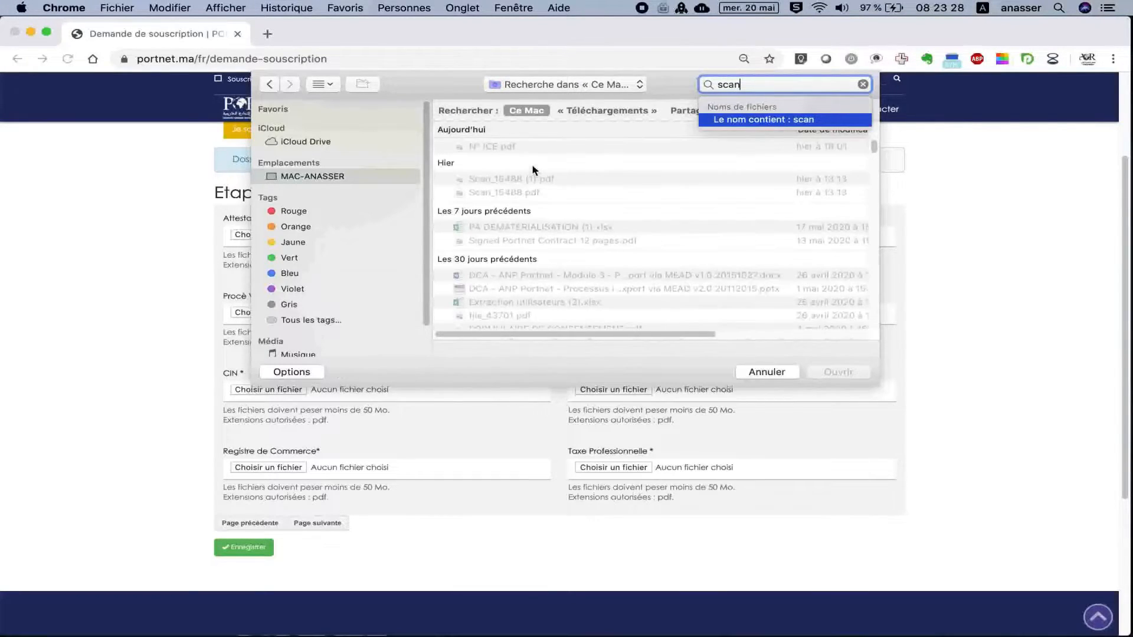
{"action": "double_click", "coordinate": [507, 179]}
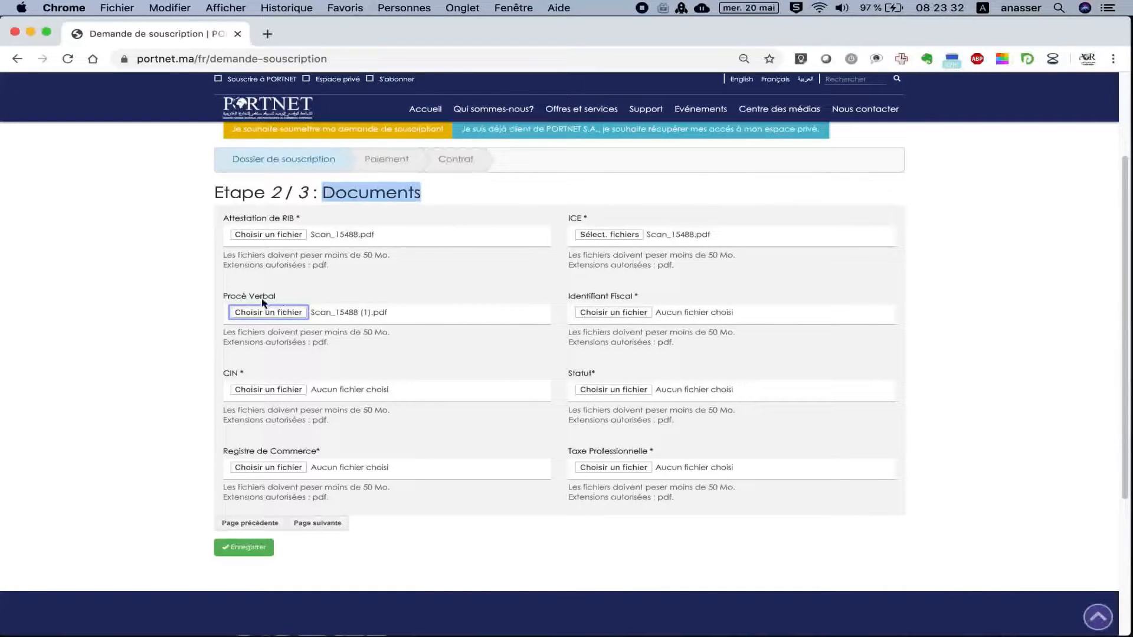
Attach Scan_15488.pdf for the Identifiant Fiscal and CIN documents.
{"action": "left_click", "coordinate": [629, 313]}
{"action": "left_click", "coordinate": [750, 84]}
{"action": "type", "text": "scan"}
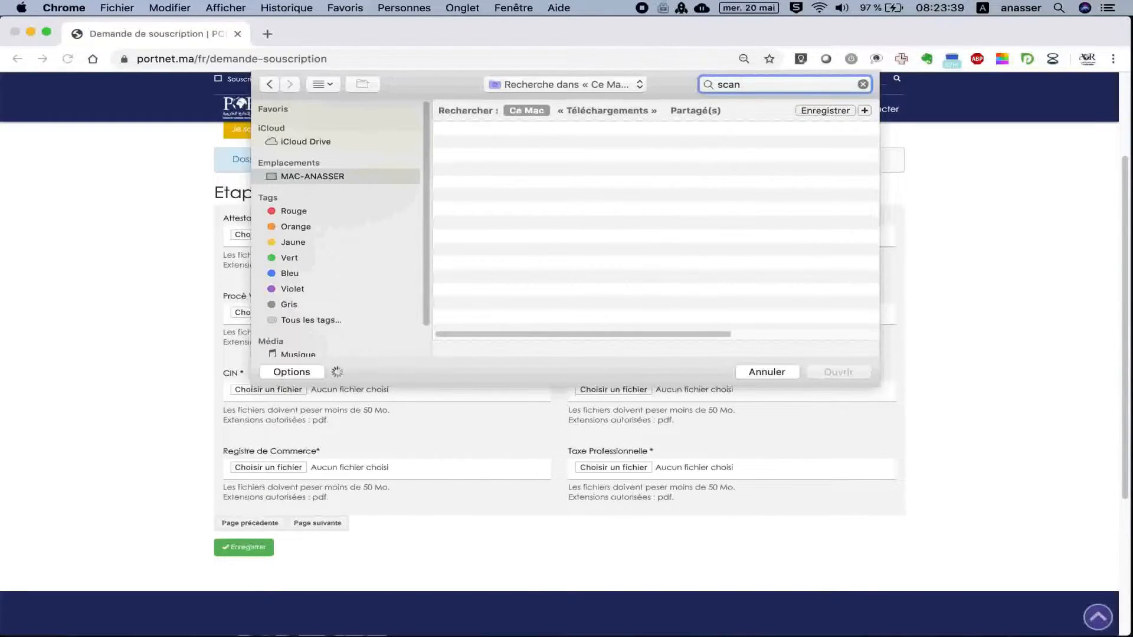
{"action": "left_click", "coordinate": [562, 194]}
{"action": "double_click", "coordinate": [561, 193]}
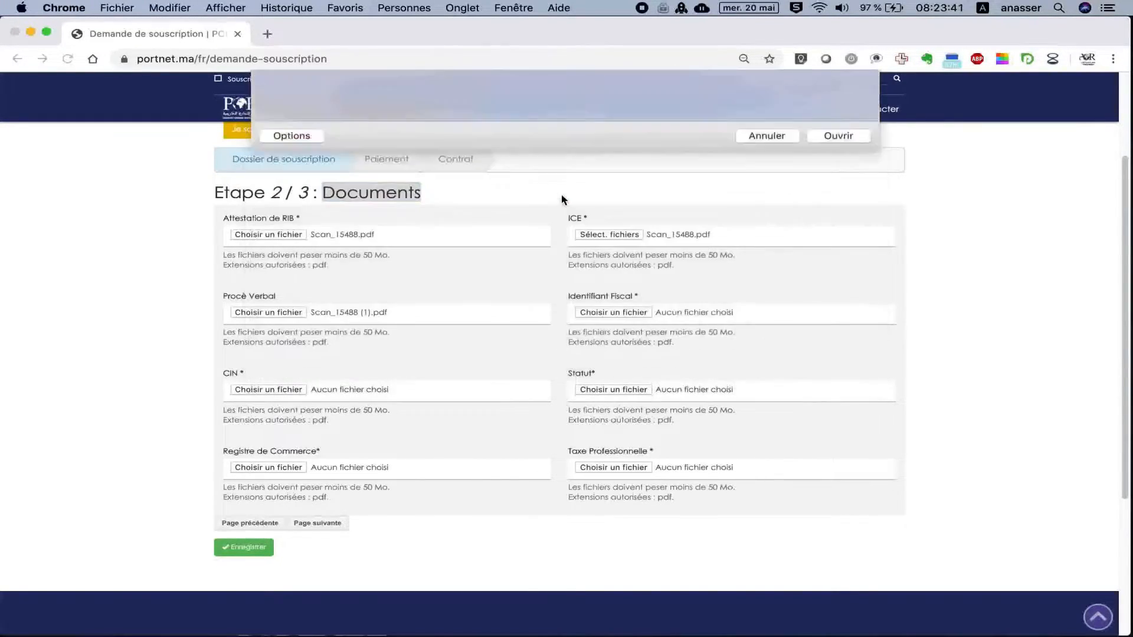
{"action": "left_click", "coordinate": [275, 391]}
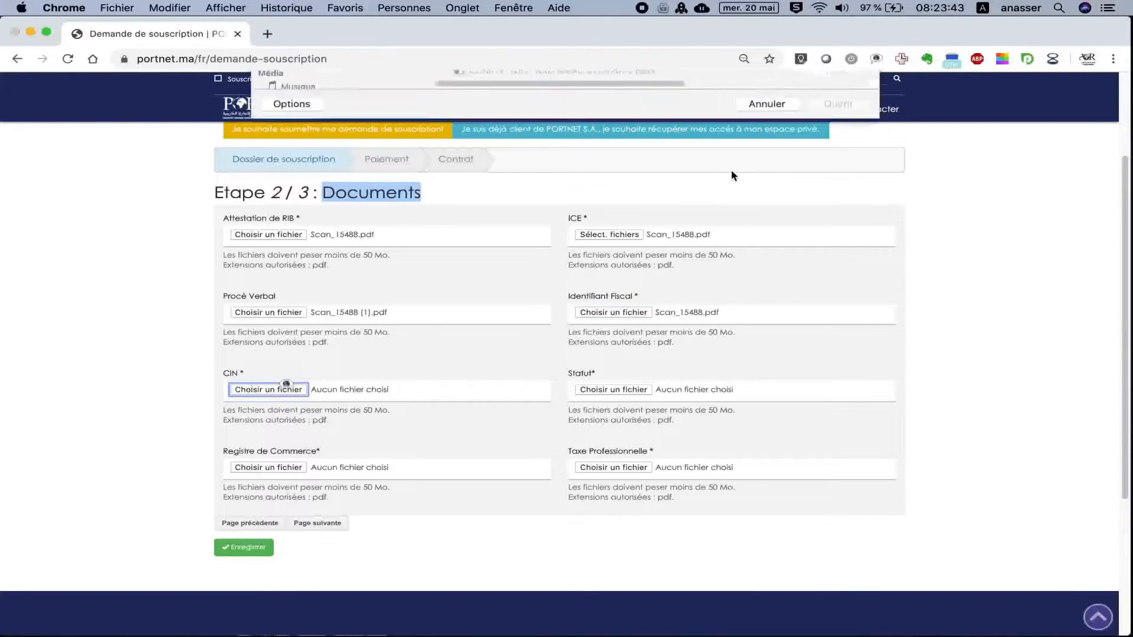
{"action": "left_click", "coordinate": [751, 84]}
{"action": "type", "text": "scan"}
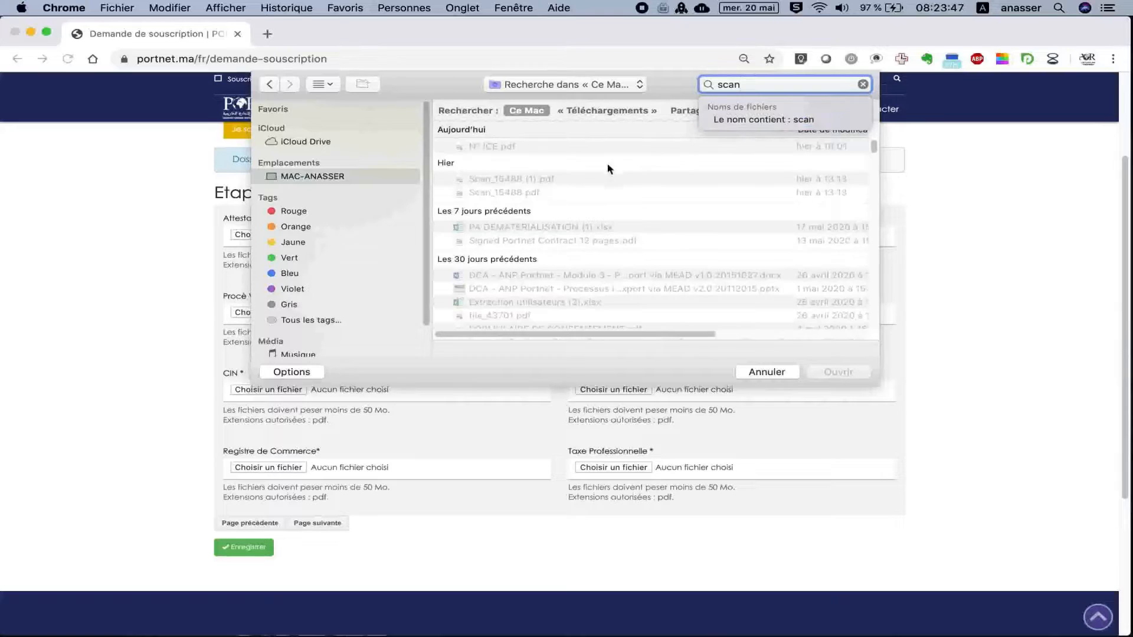
{"action": "double_click", "coordinate": [533, 191]}
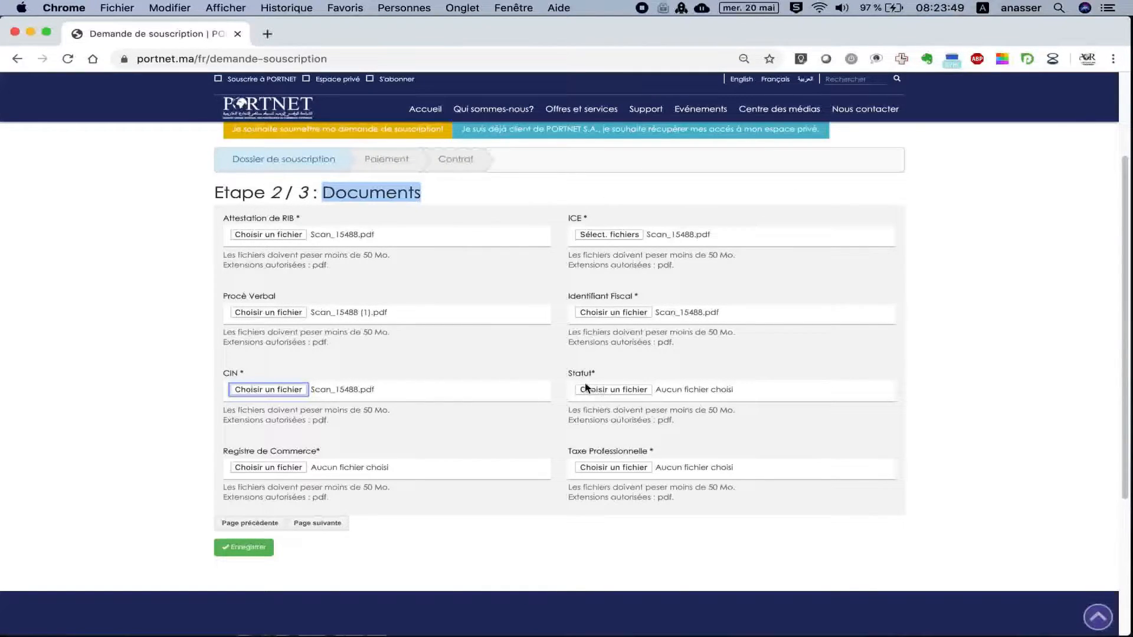
{"action": "left_click_drag", "start_coordinate": [568, 374], "coordinate": [600, 378]}
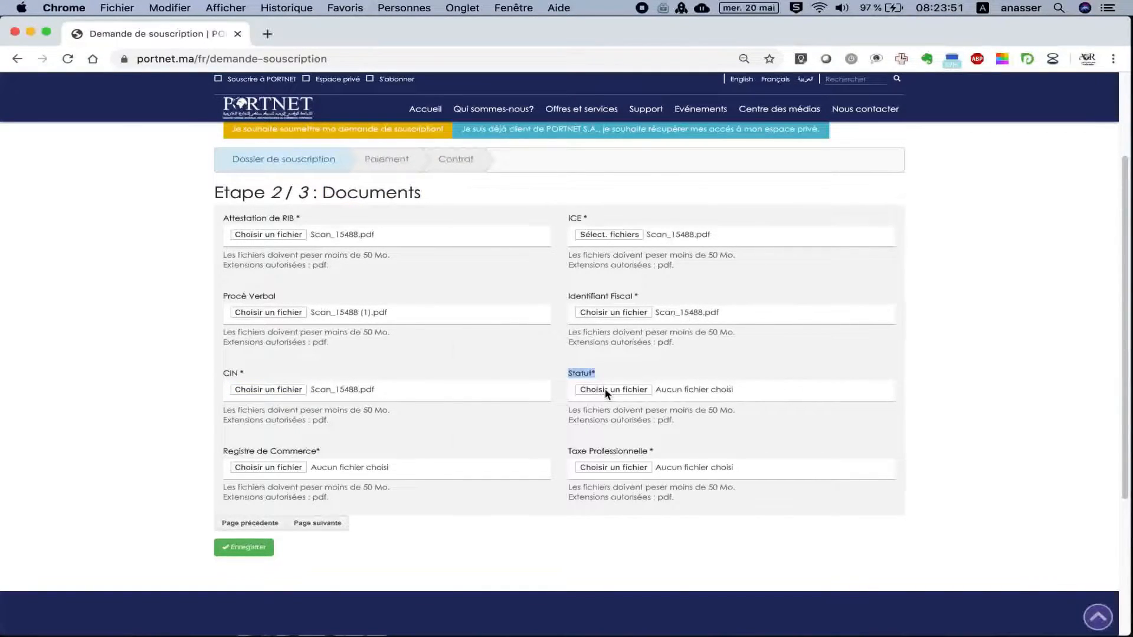
Translate the Statut label, then attach Scan_15488.pdf as the Statut document.
{"action": "key", "text": "alt+z"}
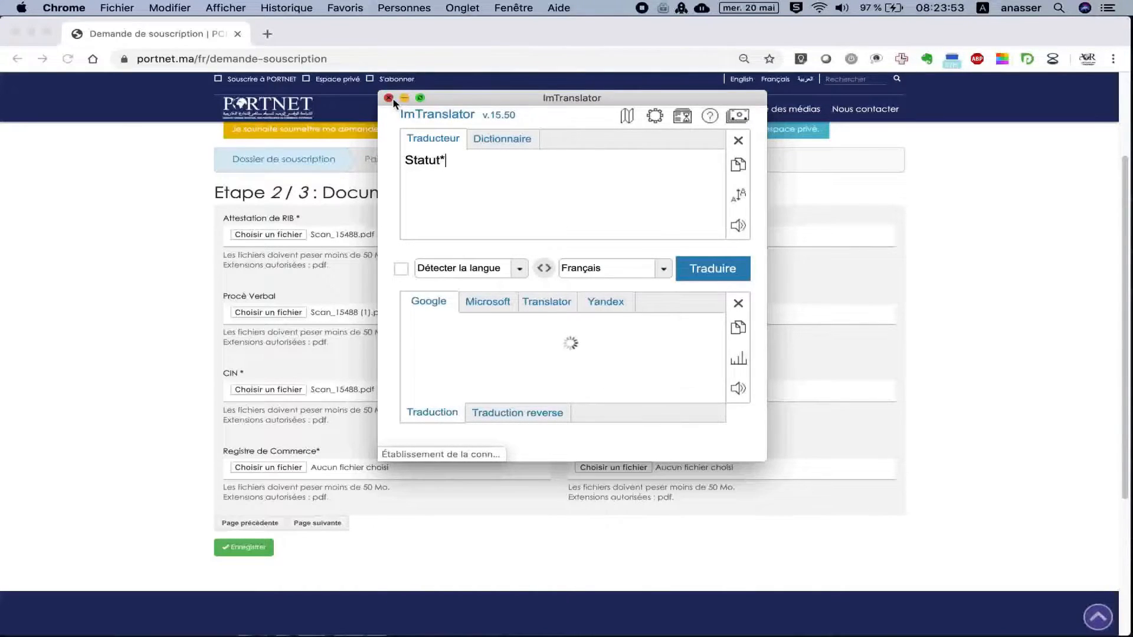
{"action": "left_click", "coordinate": [392, 98]}
{"action": "left_click", "coordinate": [593, 390]}
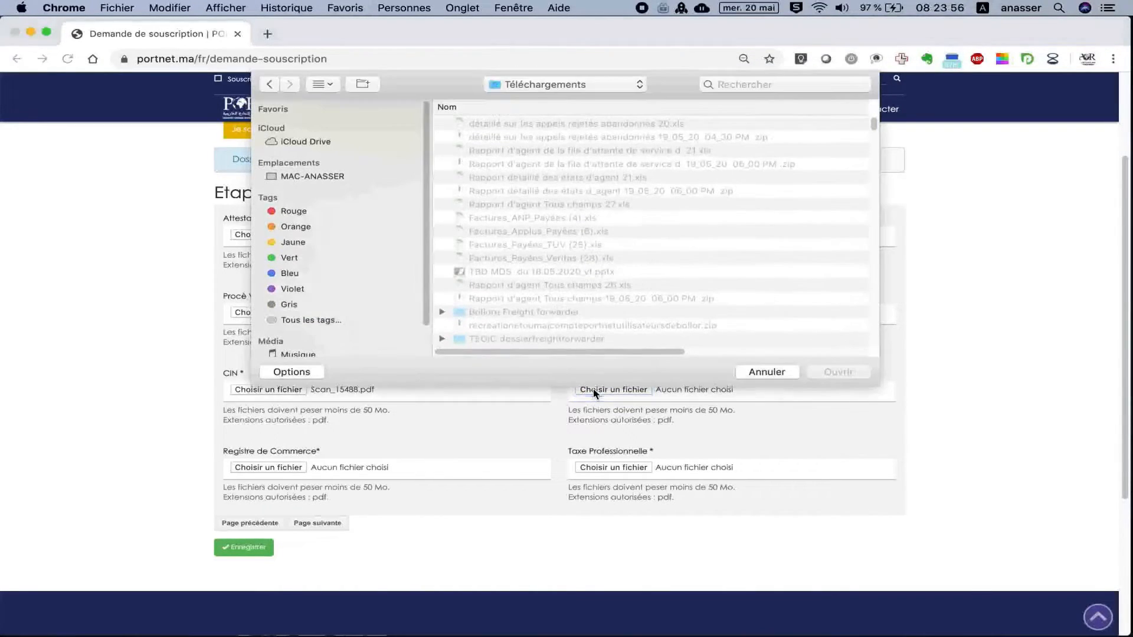
{"action": "left_click", "coordinate": [732, 85]}
{"action": "type", "text": "scan"}
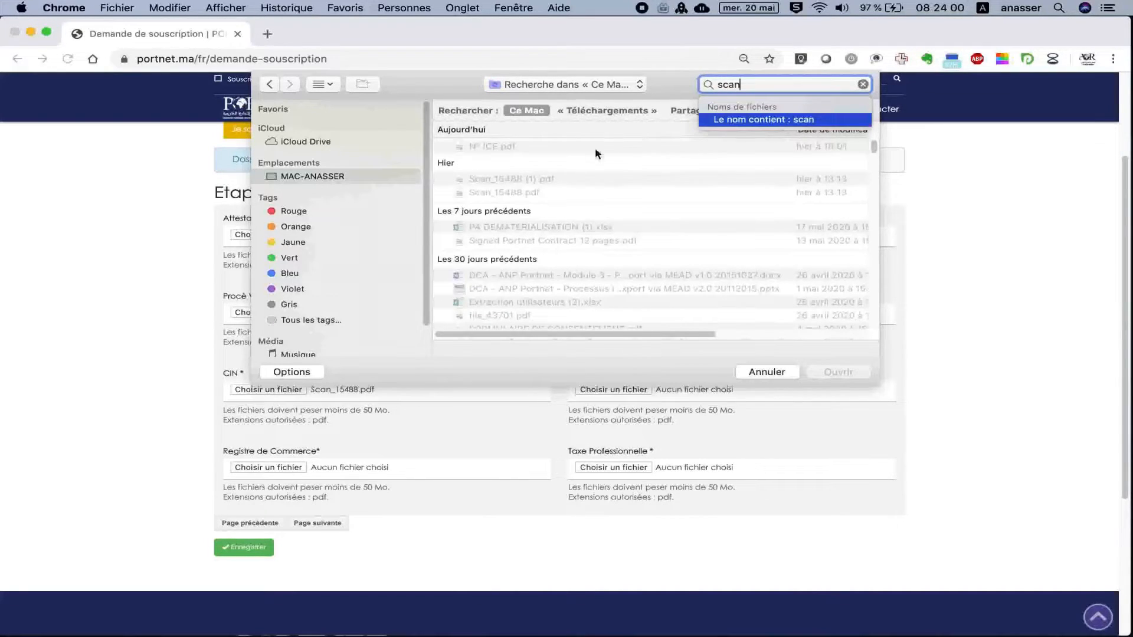
{"action": "double_click", "coordinate": [532, 192]}
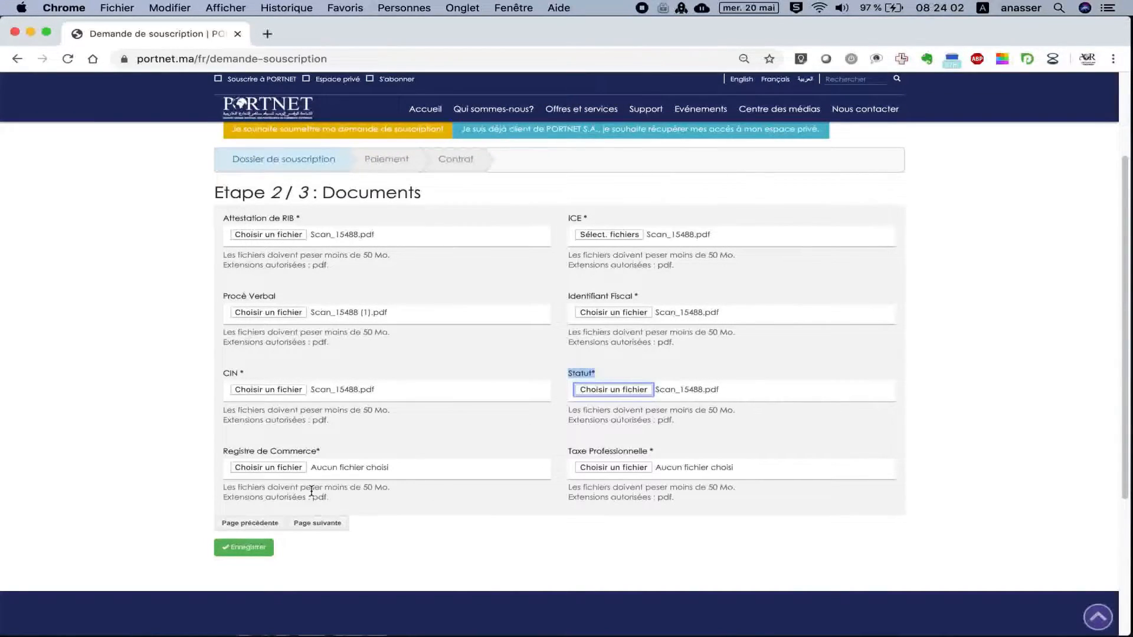
Attach Scan_15488.pdf for Registre de Commerce and Taxe Professionnelle.
{"action": "left_click", "coordinate": [267, 468]}
{"action": "left_click", "coordinate": [753, 82]}
{"action": "type", "text": "scan"}
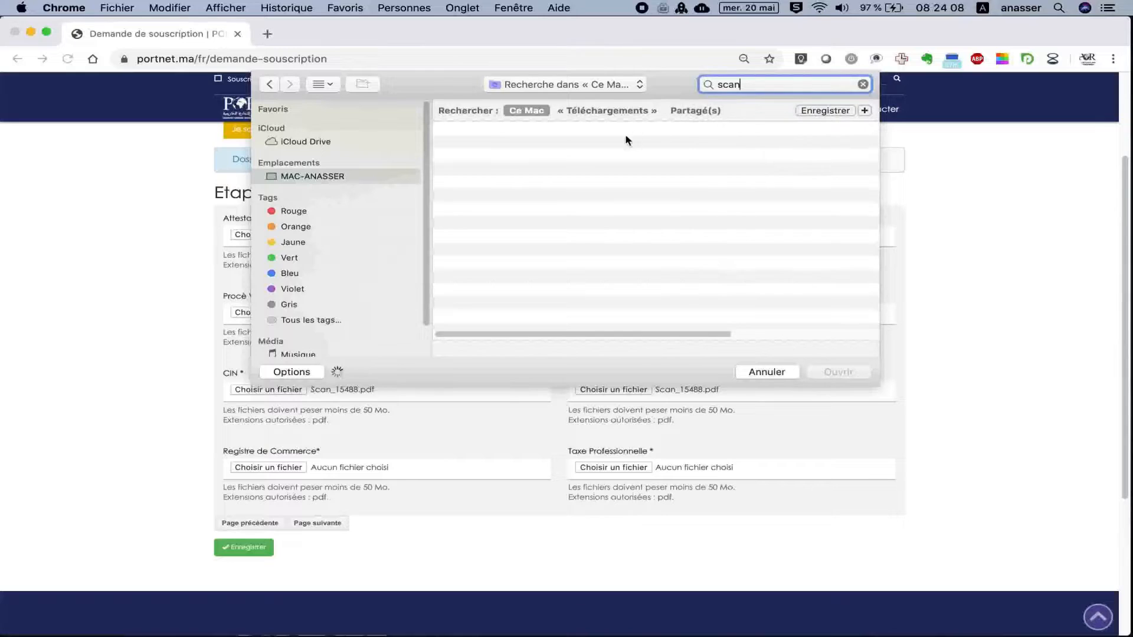
{"action": "double_click", "coordinate": [530, 191]}
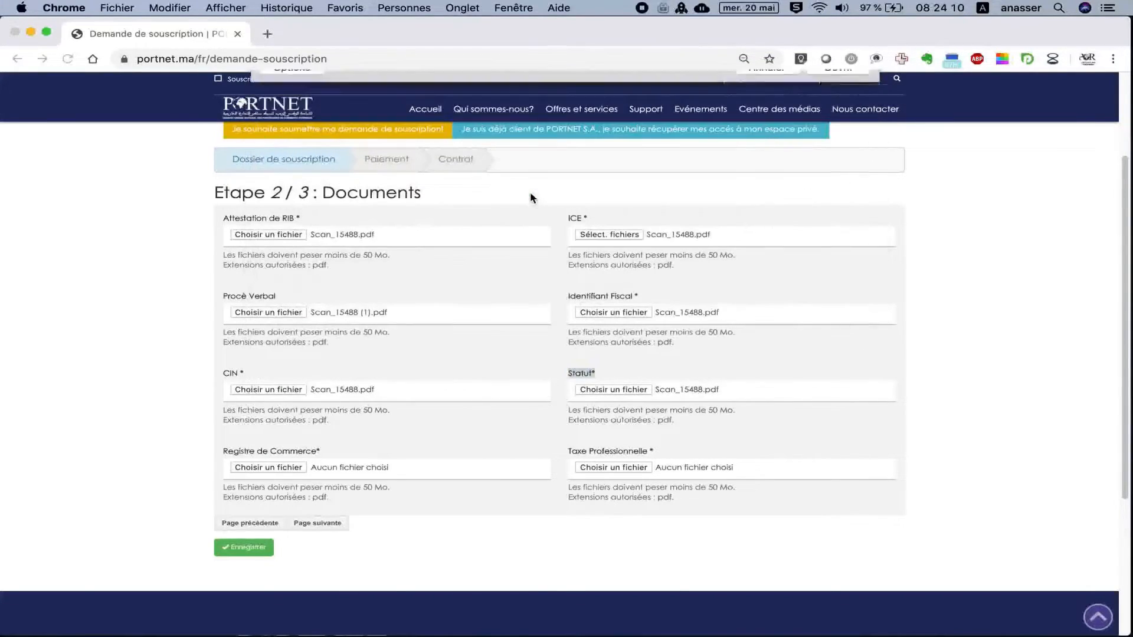
{"action": "left_click", "coordinate": [599, 468]}
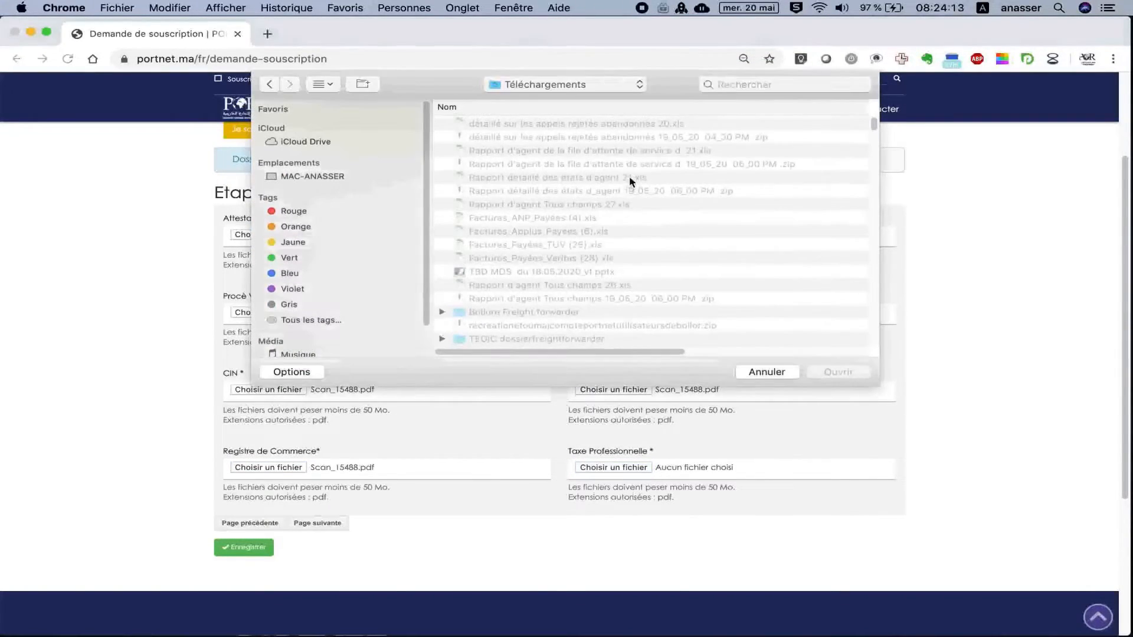
{"action": "left_click", "coordinate": [753, 84]}
{"action": "type", "text": "scan"}
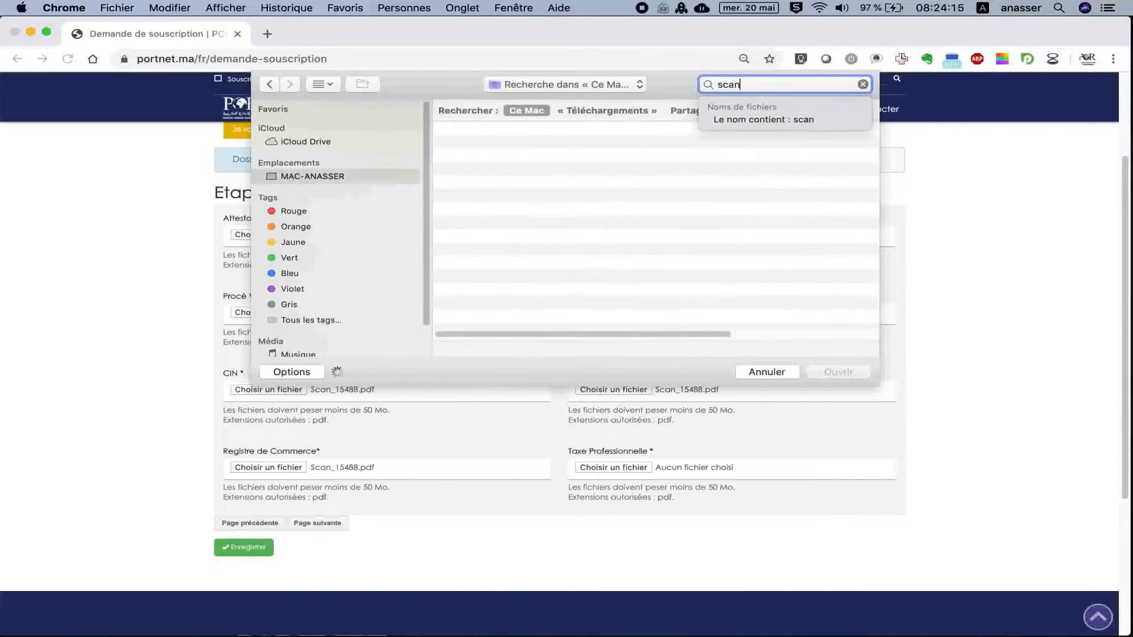
{"action": "double_click", "coordinate": [526, 193]}
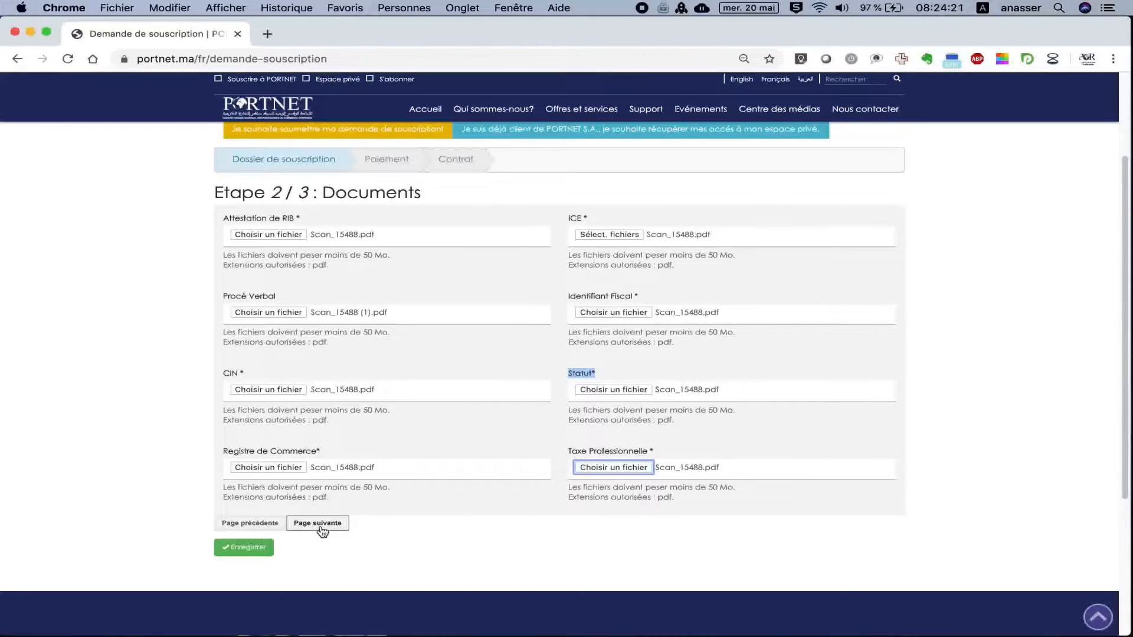
Move to step 3/3 Autres données and enter the GU user's placeholder last name.
{"action": "left_click", "coordinate": [318, 524]}
{"action": "left_click", "coordinate": [319, 527]}
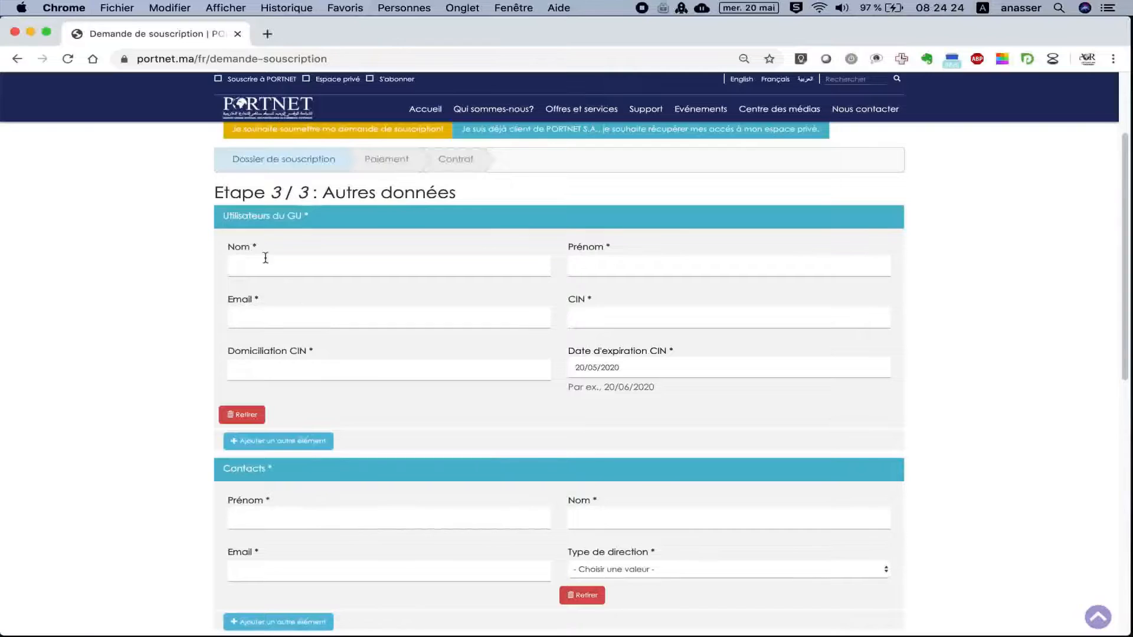
{"action": "left_click_drag", "start_coordinate": [218, 194], "coordinate": [308, 197]}
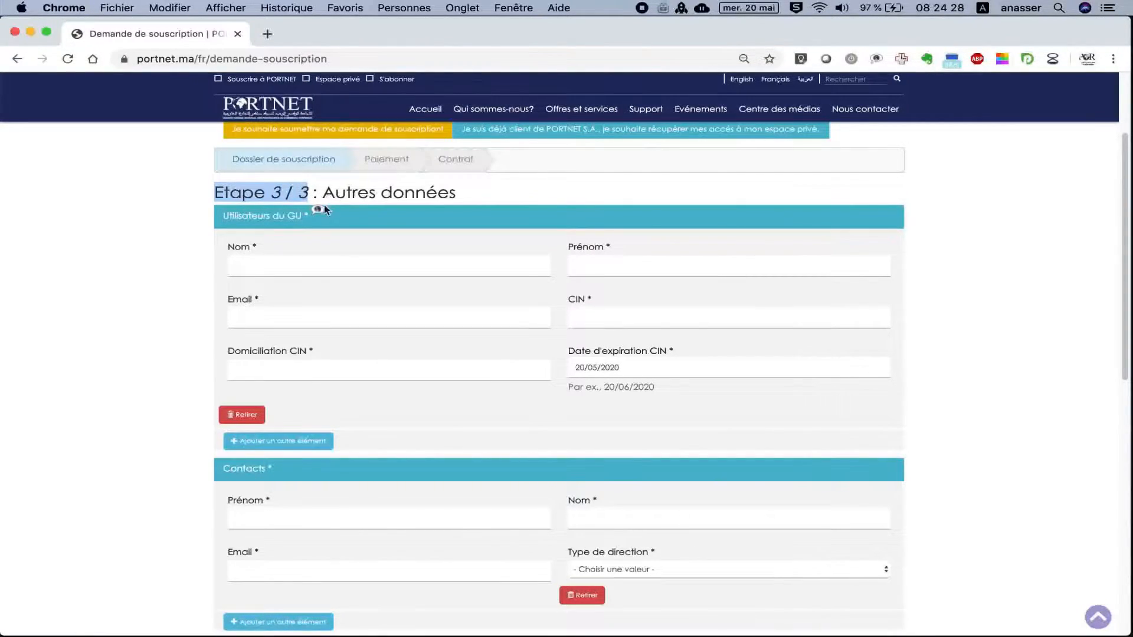
{"action": "left_click", "coordinate": [224, 214]}
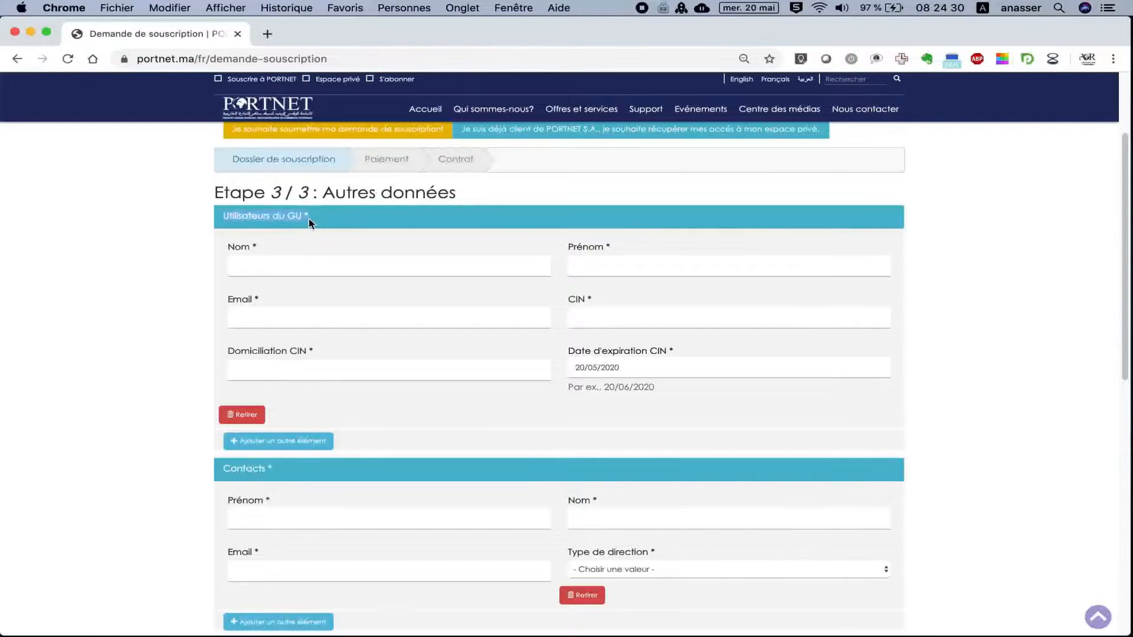
{"action": "left_click", "coordinate": [298, 259]}
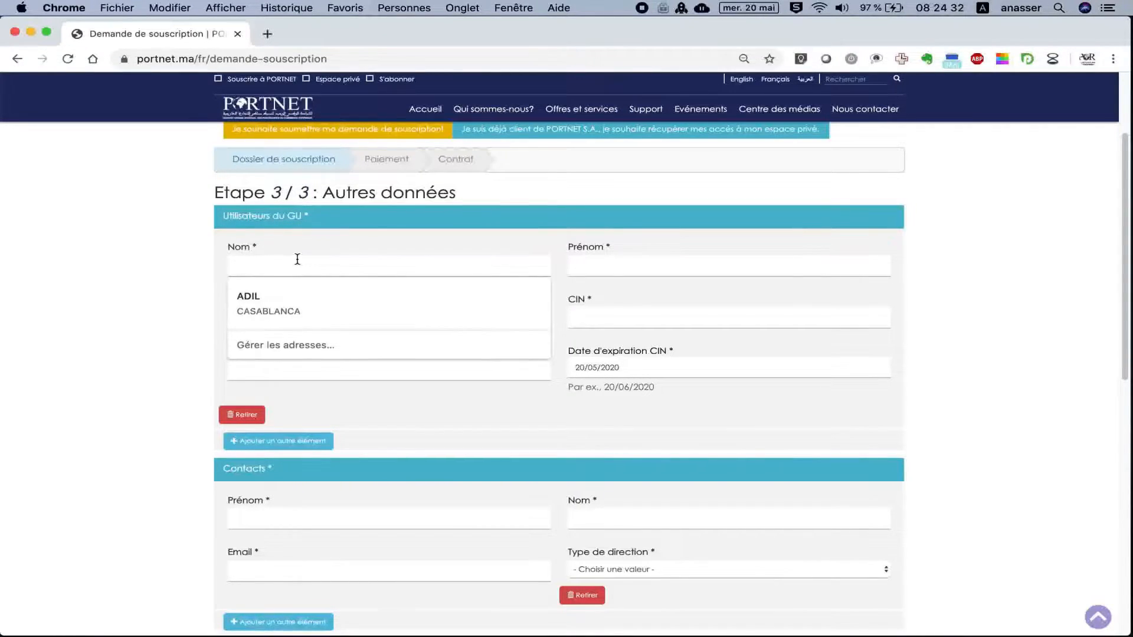
{"action": "type", "text": "Nom"}
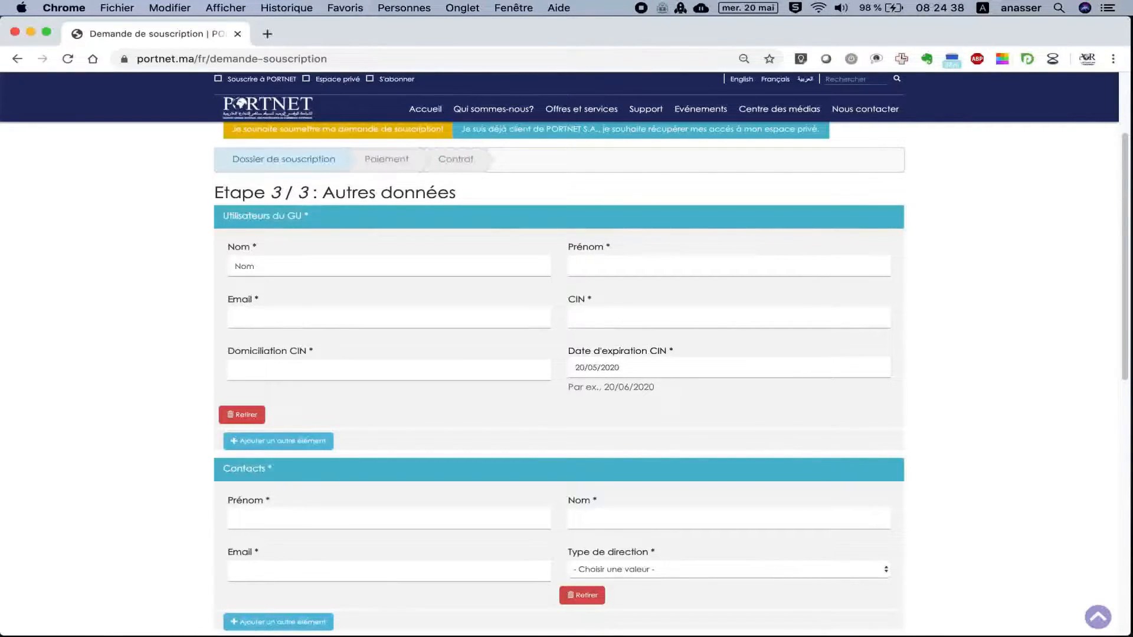
{"action": "type", "text": "d"}
{"action": "type", "text": "tilisateur"}
Enter the GU user's first name as 'prénom utilisateur', fixing the typo and accent.
{"action": "left_click", "coordinate": [582, 266]}
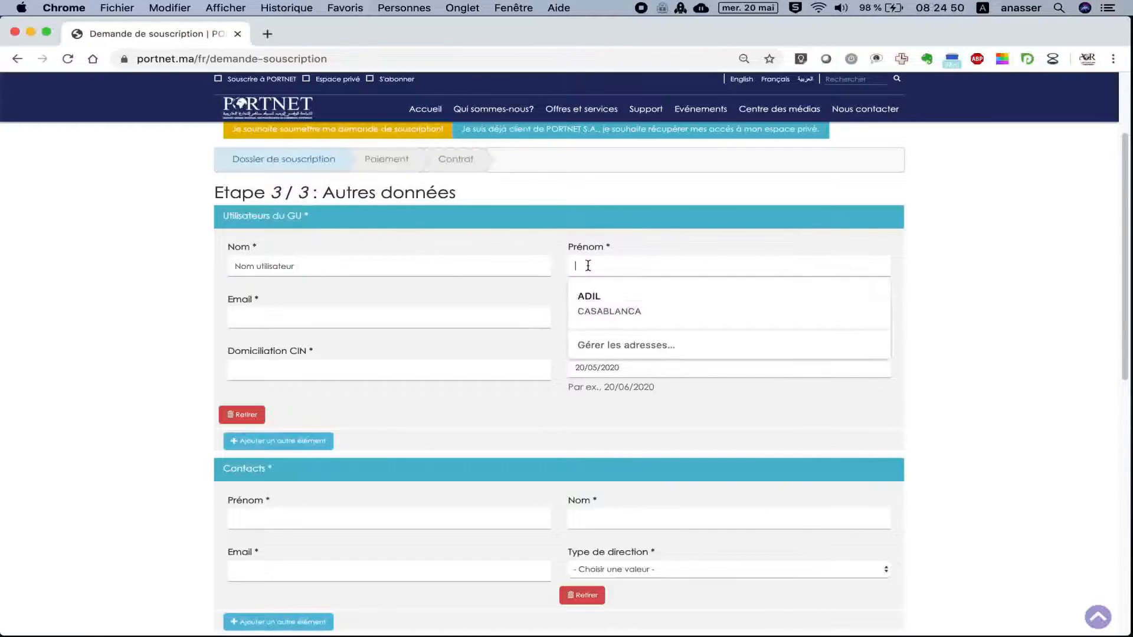
{"action": "type", "text": "prenom "}
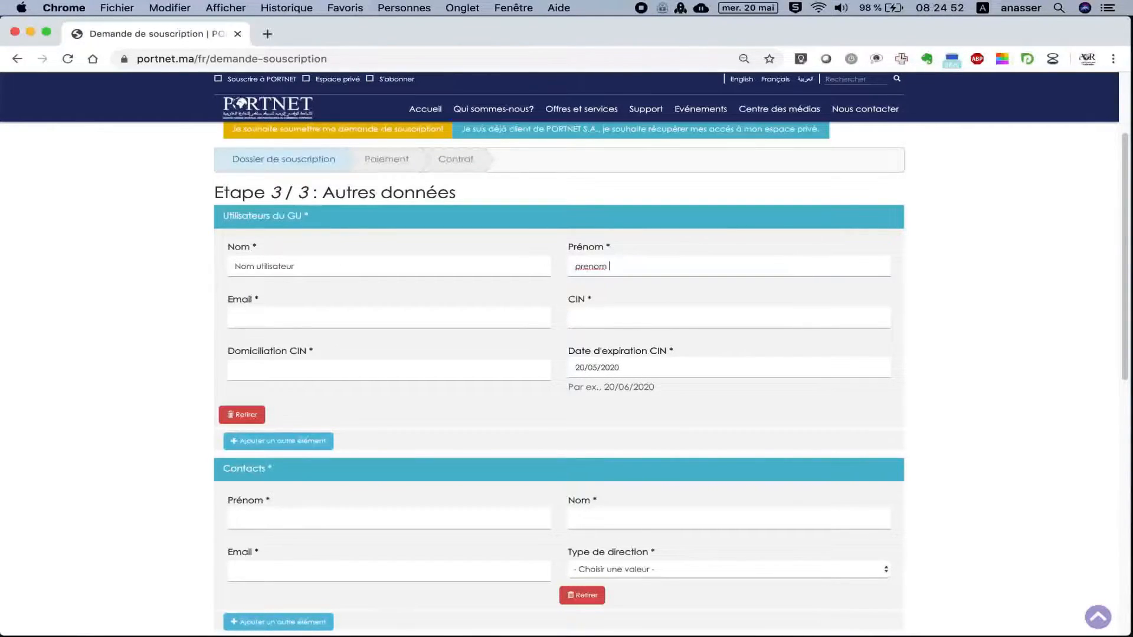
{"action": "type", "text": "utiu"}
{"action": "key", "text": "BackSpace"}
{"action": "type", "text": "lisateur"}
{"action": "left_click", "coordinate": [589, 266]}
{"action": "key", "text": "BackSpace"}
{"action": "type", "text": "é"}
Fill in the GU user's e-mail address and CIN number.
{"action": "left_click", "coordinate": [365, 316]}
{"action": "type", "text": "e"}
{"action": "type", "text": "mail_utilisateu"}
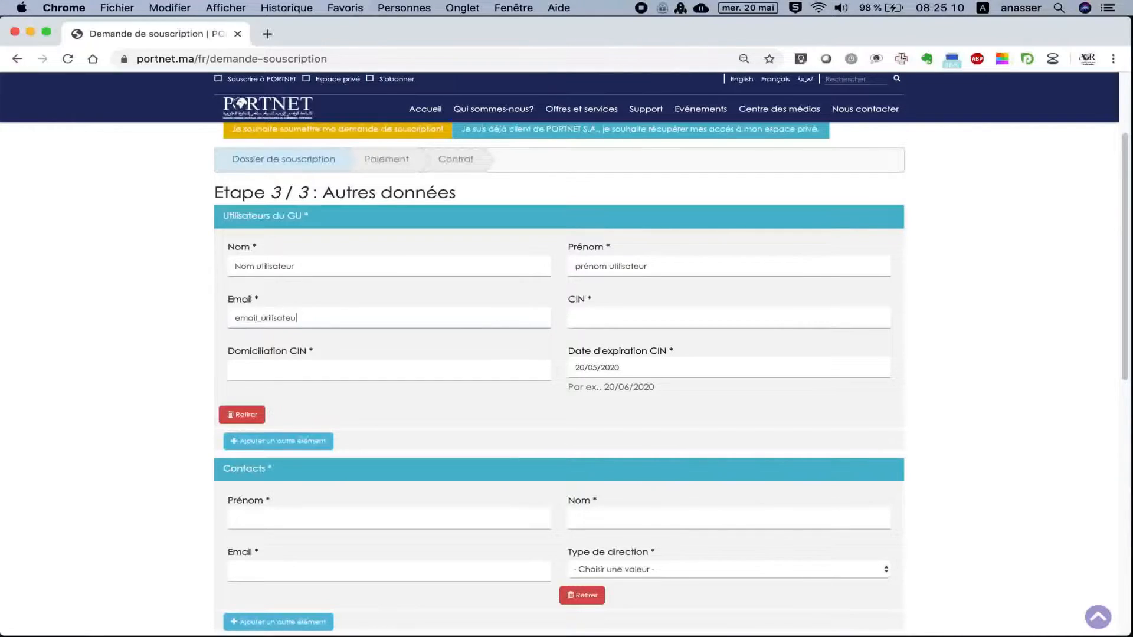
{"action": "type", "text": "r@gmail.com"}
{"action": "left_click", "coordinate": [593, 321]}
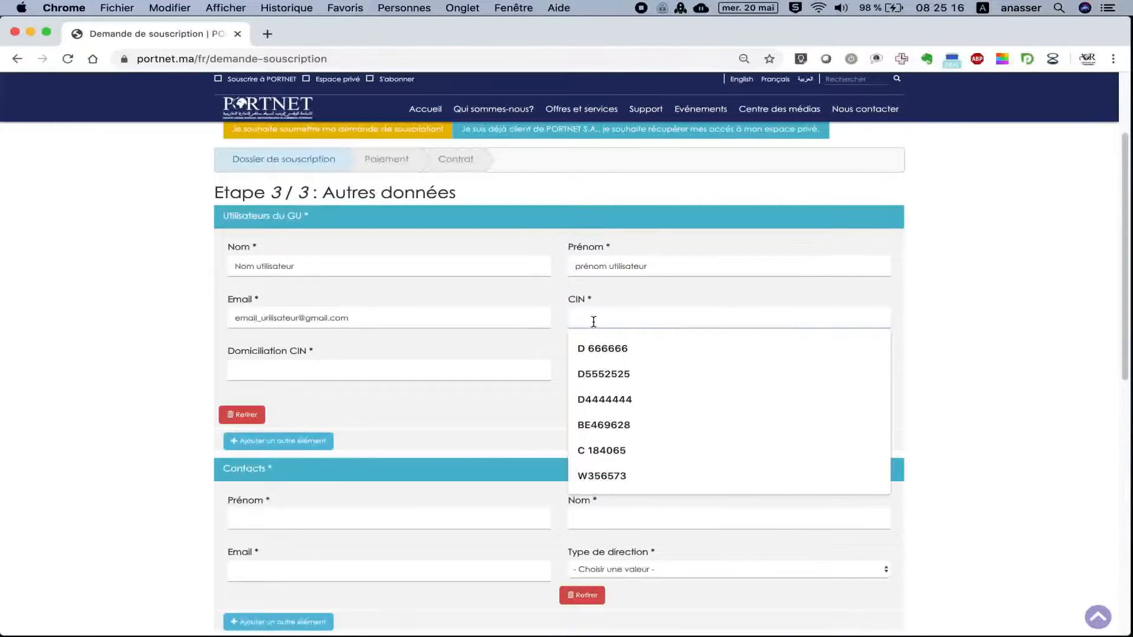
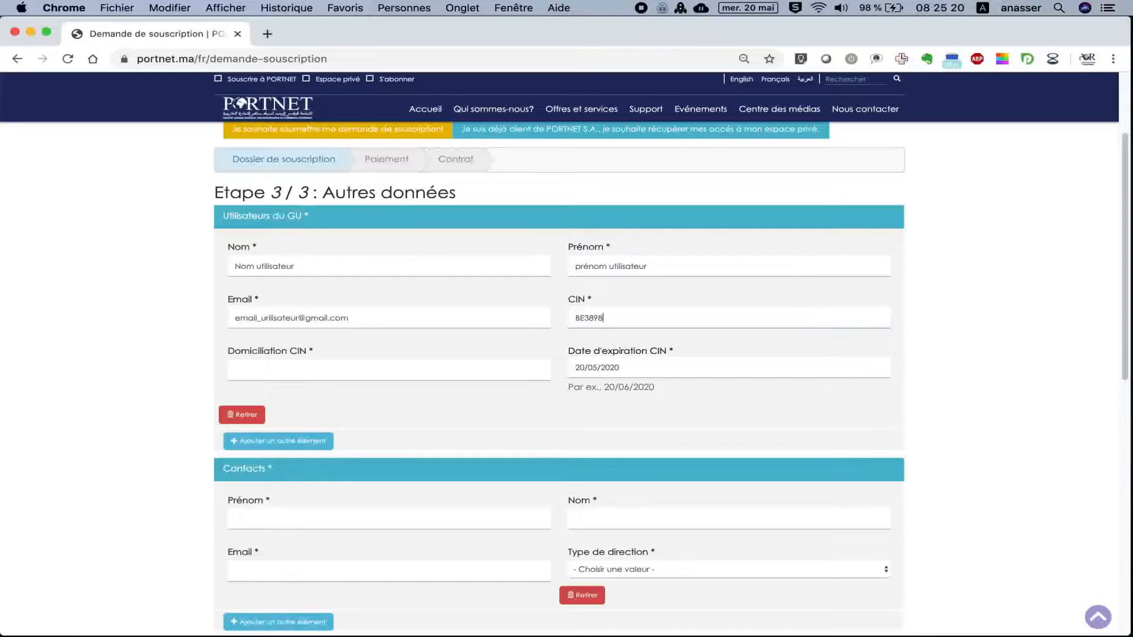
Set the GU user's Domiciliation CIN to CASABLANCA and CIN expiry to 17/03/2021.
{"action": "left_click", "coordinate": [407, 366]}
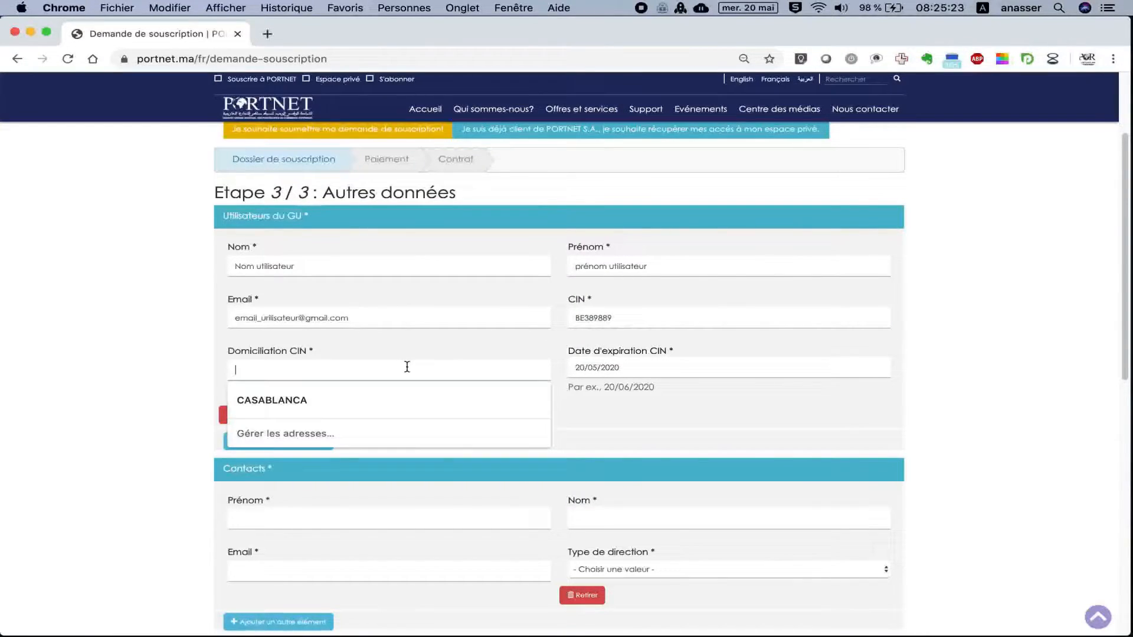
{"action": "left_click", "coordinate": [384, 391]}
{"action": "left_click", "coordinate": [619, 367]}
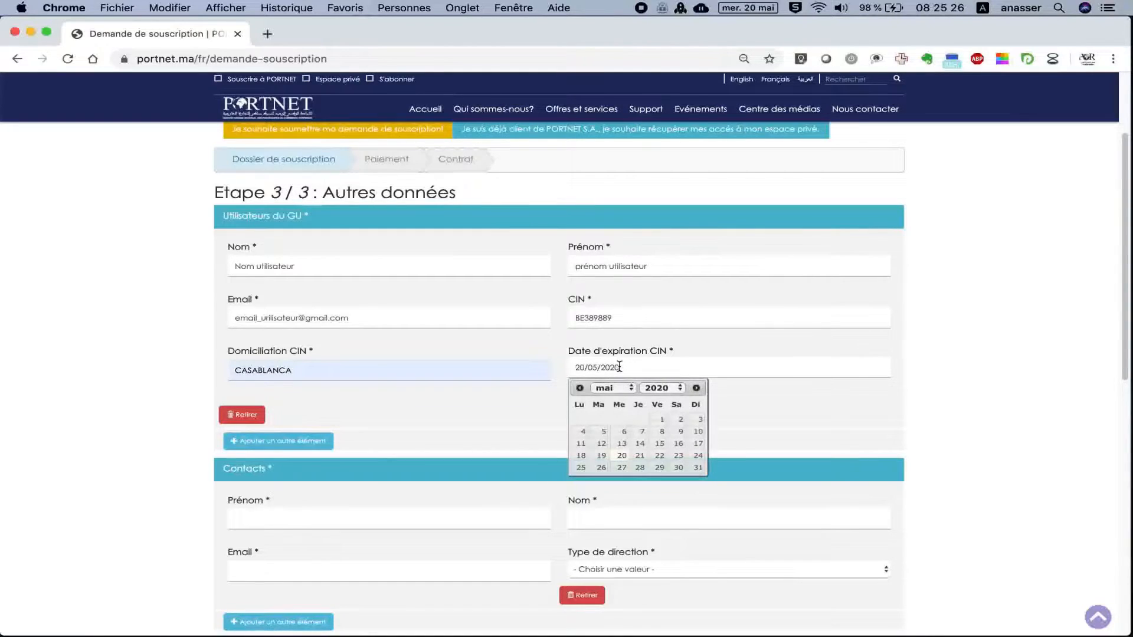
{"action": "left_click", "coordinate": [664, 389]}
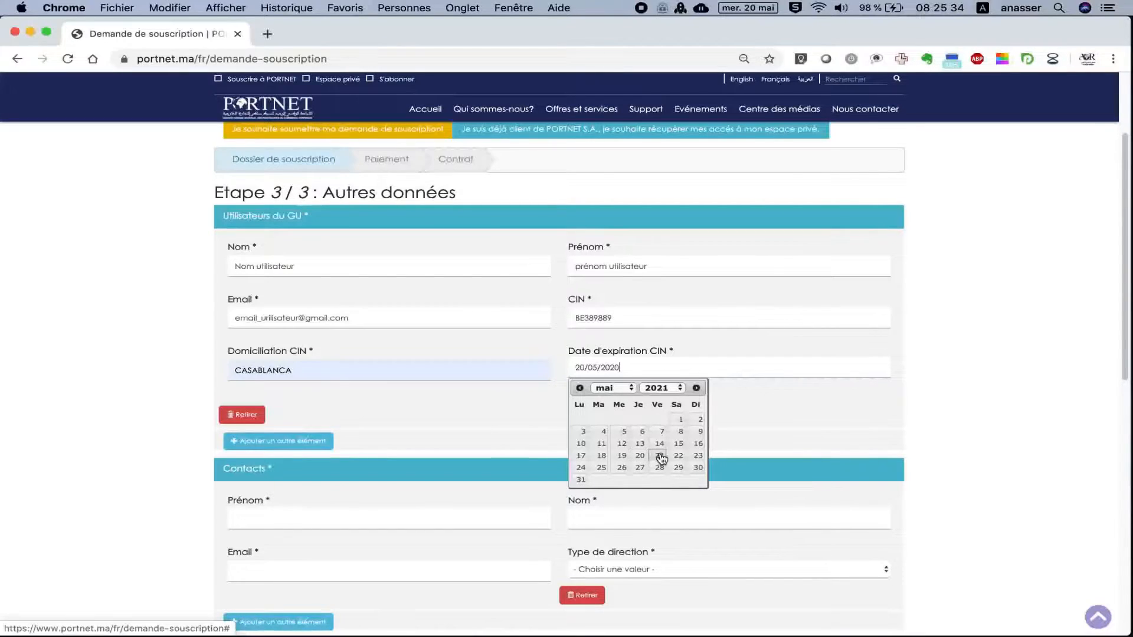
{"action": "left_click", "coordinate": [614, 387]}
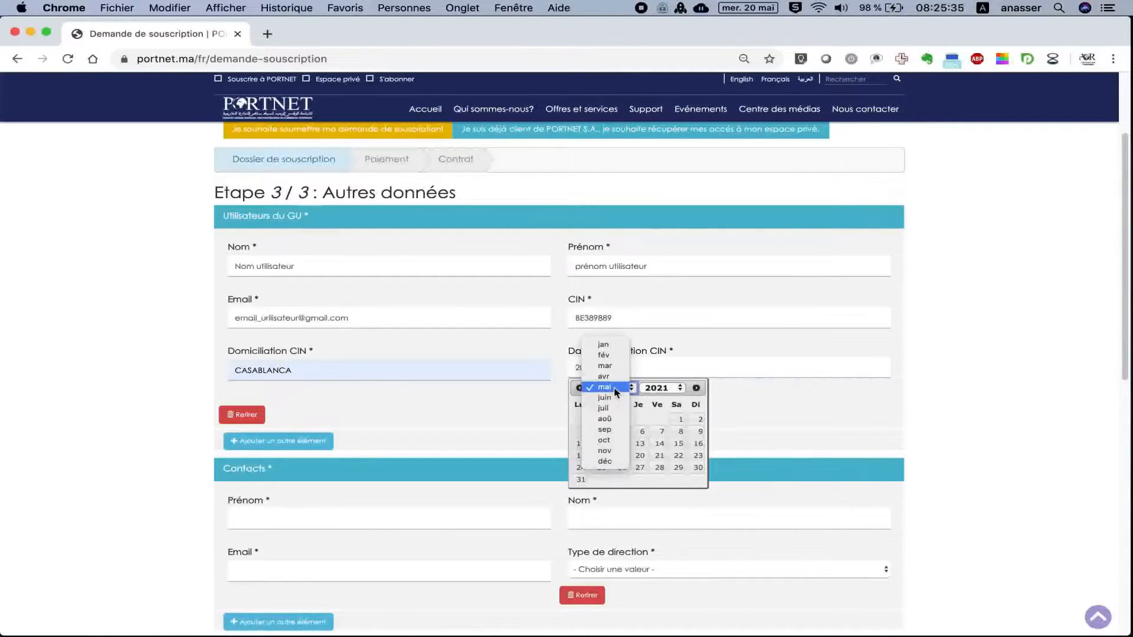
{"action": "left_click", "coordinate": [605, 365]}
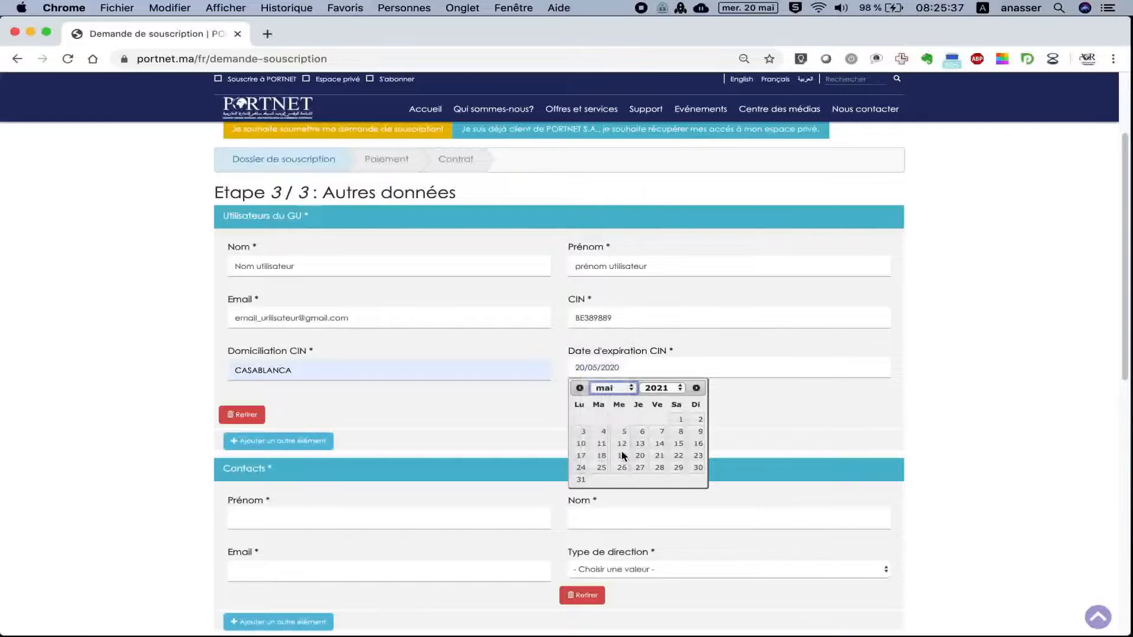
{"action": "left_click", "coordinate": [621, 443]}
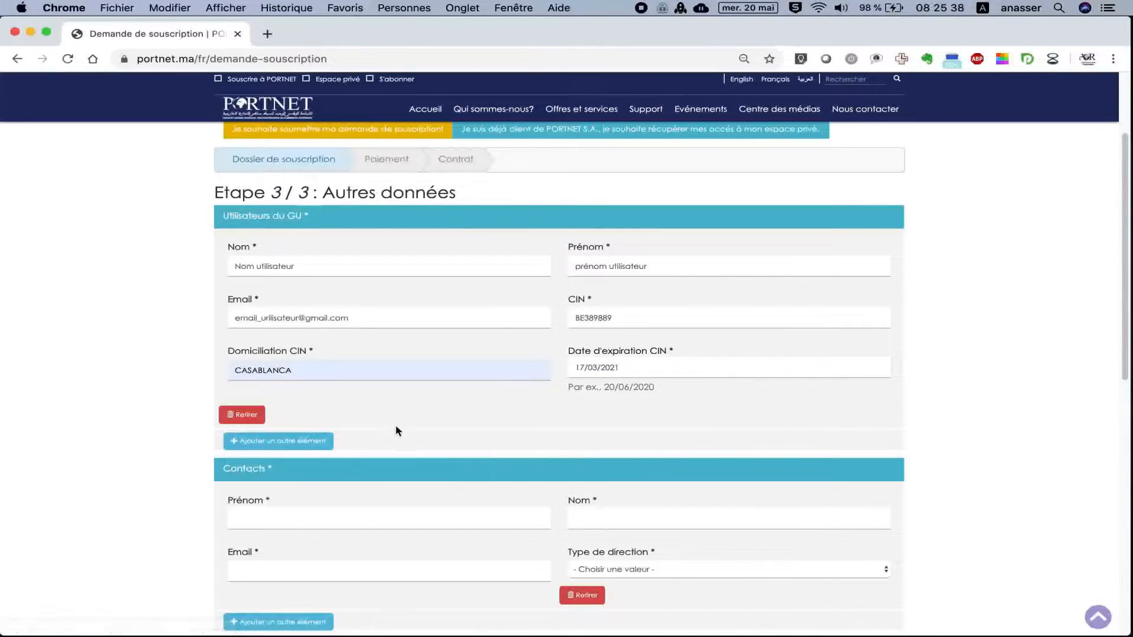
{"action": "scroll", "coordinate": [404, 431], "scroll_direction": "down", "scroll_amount": 4}
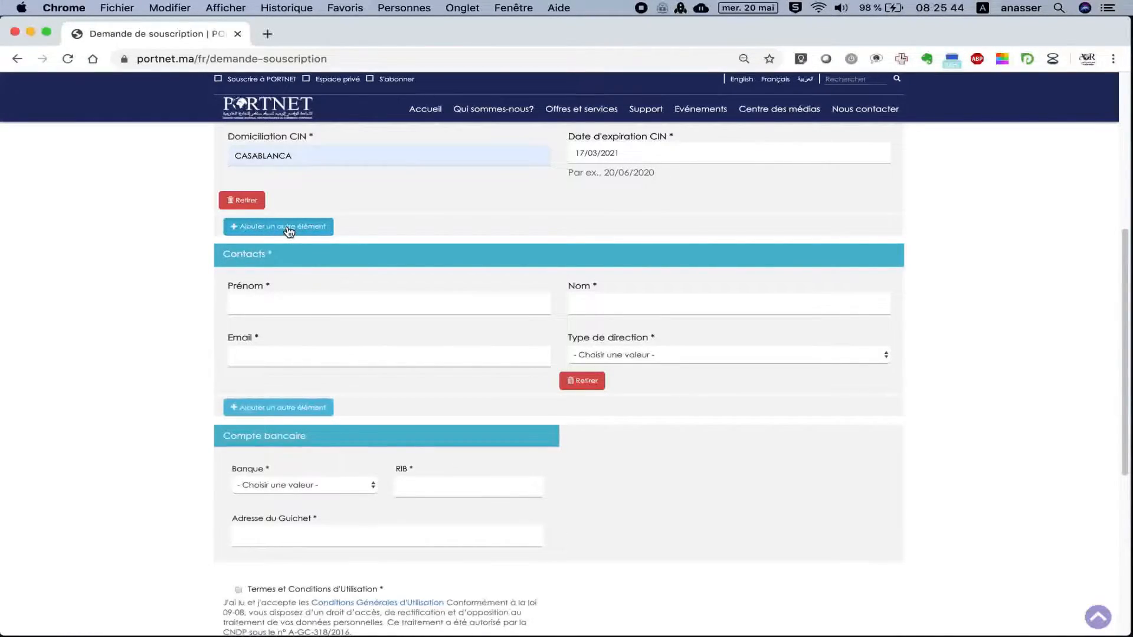
Enter the contact's placeholder first and last names, correcting a typo.
{"action": "left_click", "coordinate": [255, 297]}
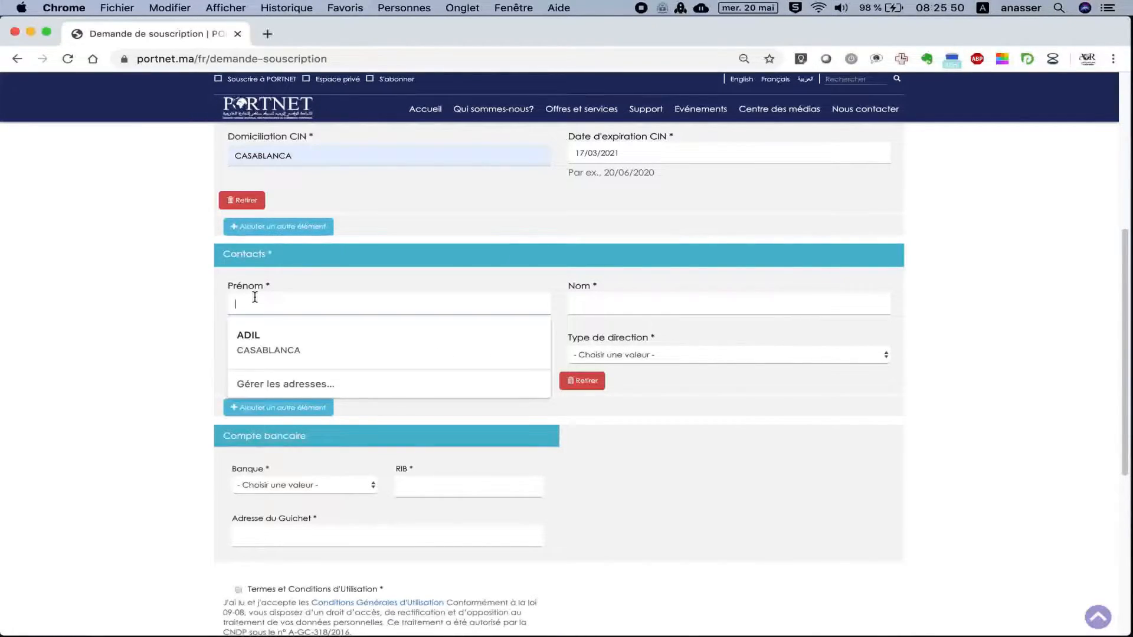
{"action": "type", "text": "Prénom contact"}
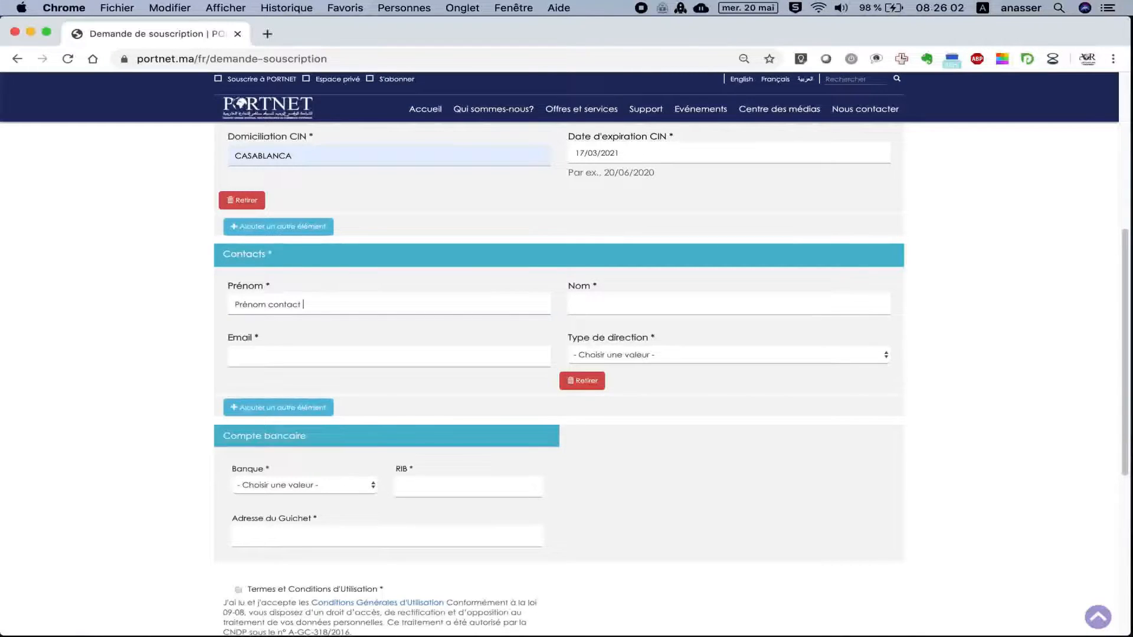
{"action": "type", "text": "OMATEXTE"}
{"action": "left_click", "coordinate": [576, 305]}
{"action": "type", "text": "Nom"}
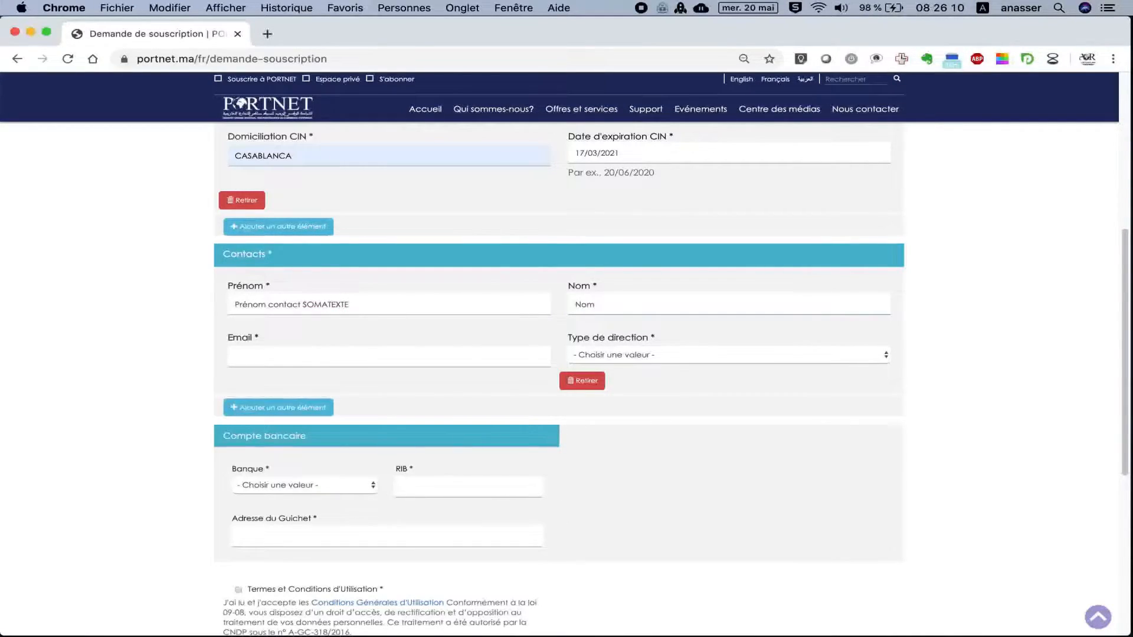
{"action": "type", "text": " contact SOMATEXT"}
Enter the contact's e-mail and choose Direction Administrative as Type de direction.
{"action": "left_click", "coordinate": [362, 355]}
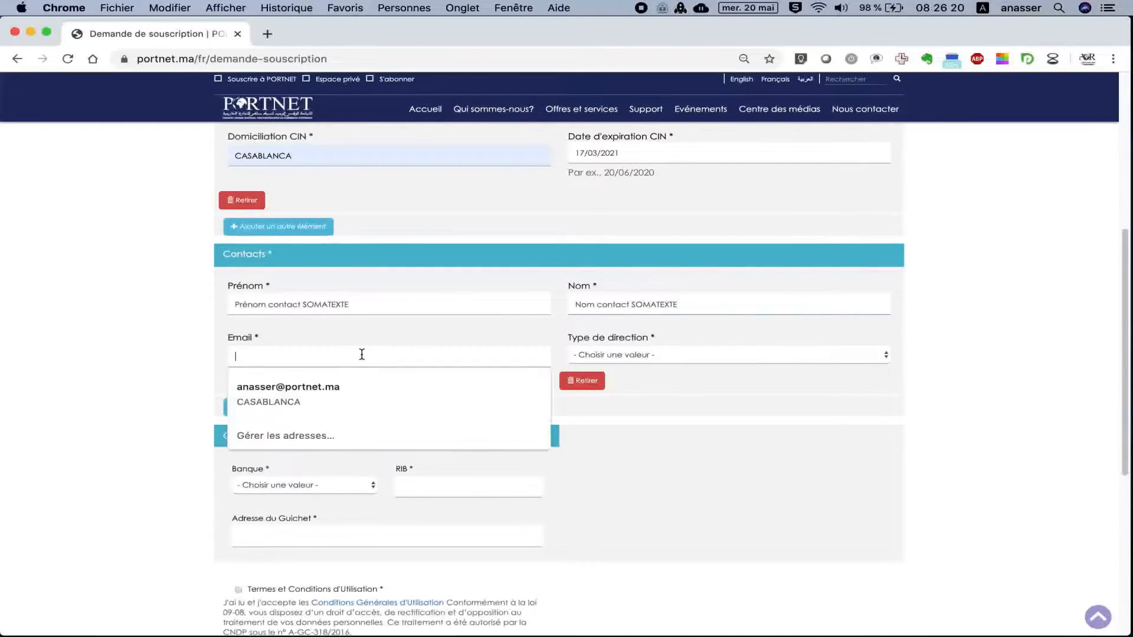
{"action": "type", "text": "email"}
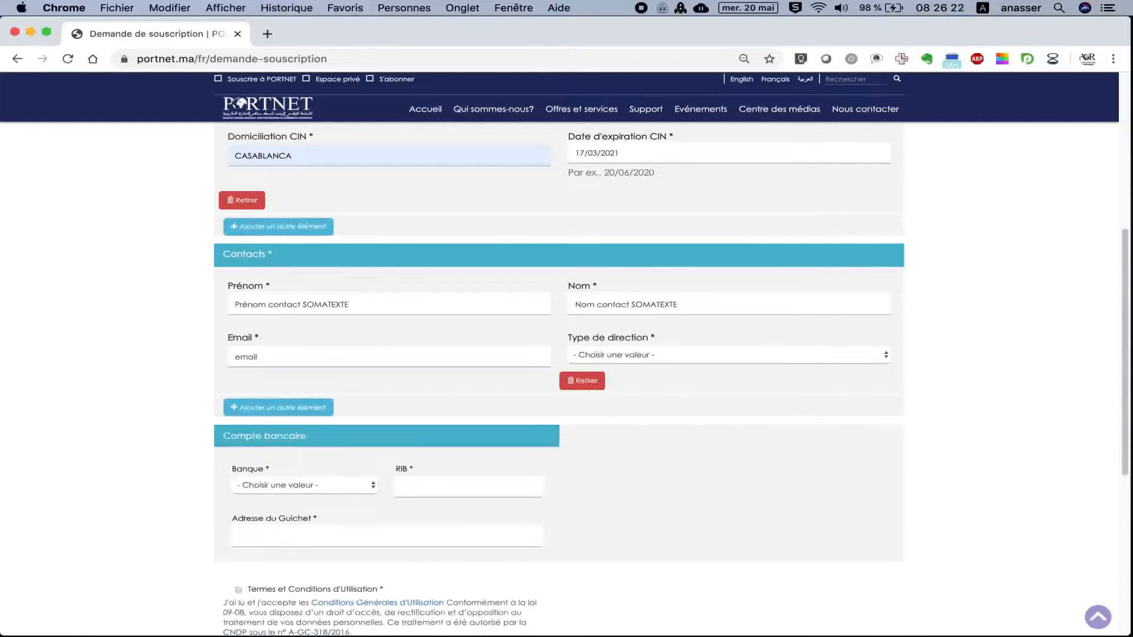
{"action": "type", "text": "_"}
{"action": "type", "text": "contac"}
{"action": "type", "text": "t"}
{"action": "type", "text": "&"}
{"action": "type", "text": "@p"}
{"action": "key", "text": "BackSpace"}
{"action": "type", "text": "gmail.com"}
{"action": "left_click", "coordinate": [605, 360]}
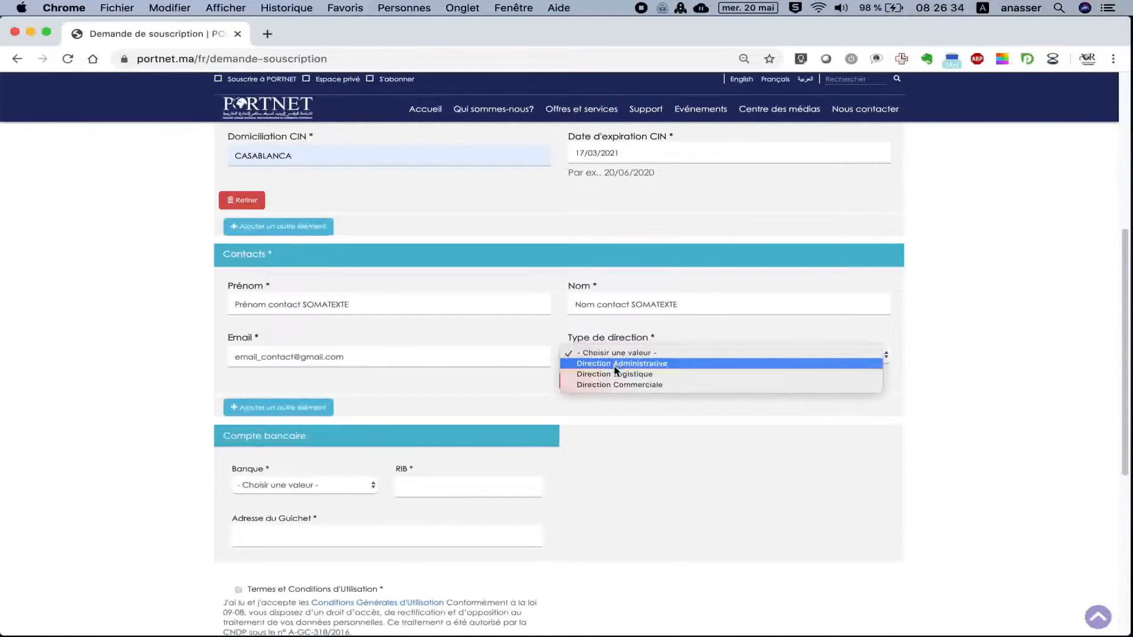
{"action": "left_click", "coordinate": [667, 366]}
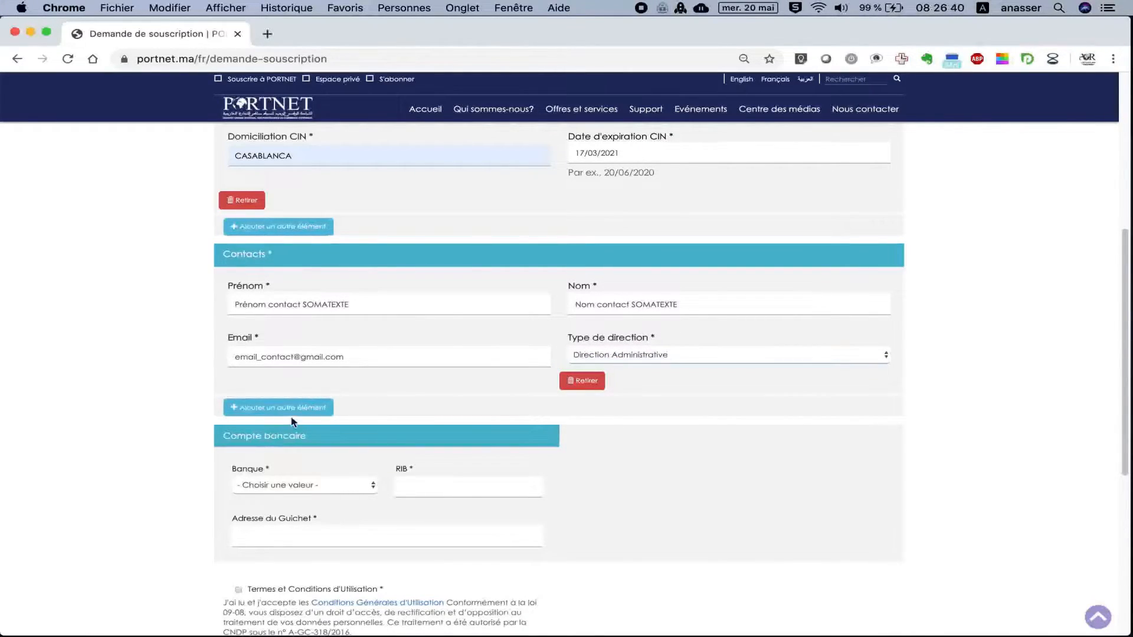
Set the bank to 007 Attijari Wafa Bank, fill in the saved RIB, and set the branch address to CASABLANCA.
{"action": "left_click", "coordinate": [304, 486]}
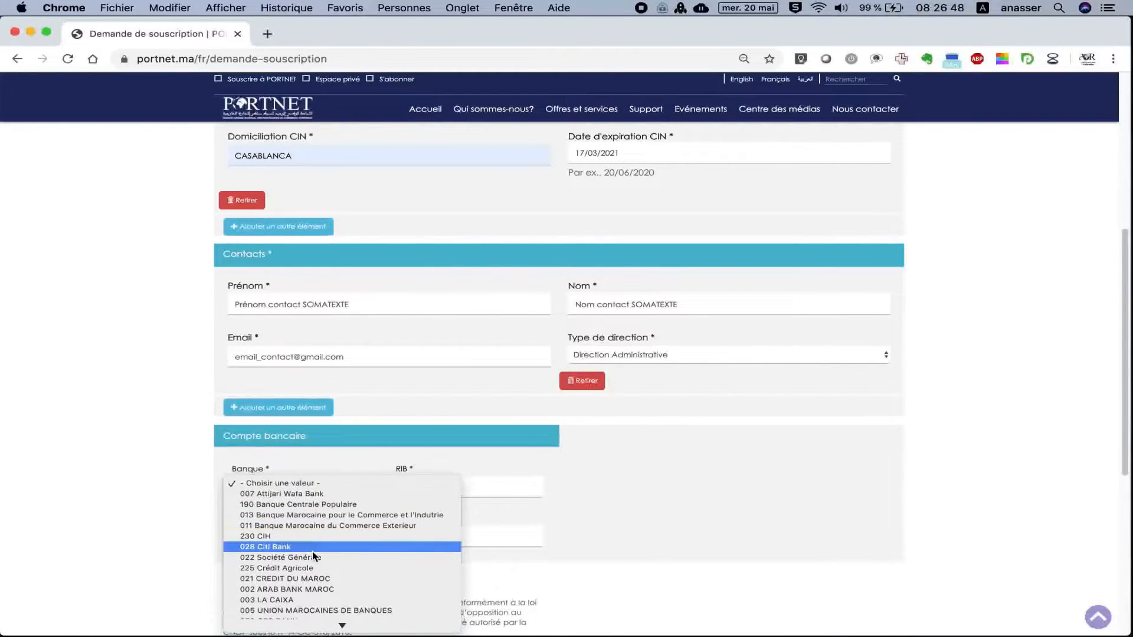
{"action": "scroll", "coordinate": [313, 552], "scroll_direction": "down", "scroll_amount": 10}
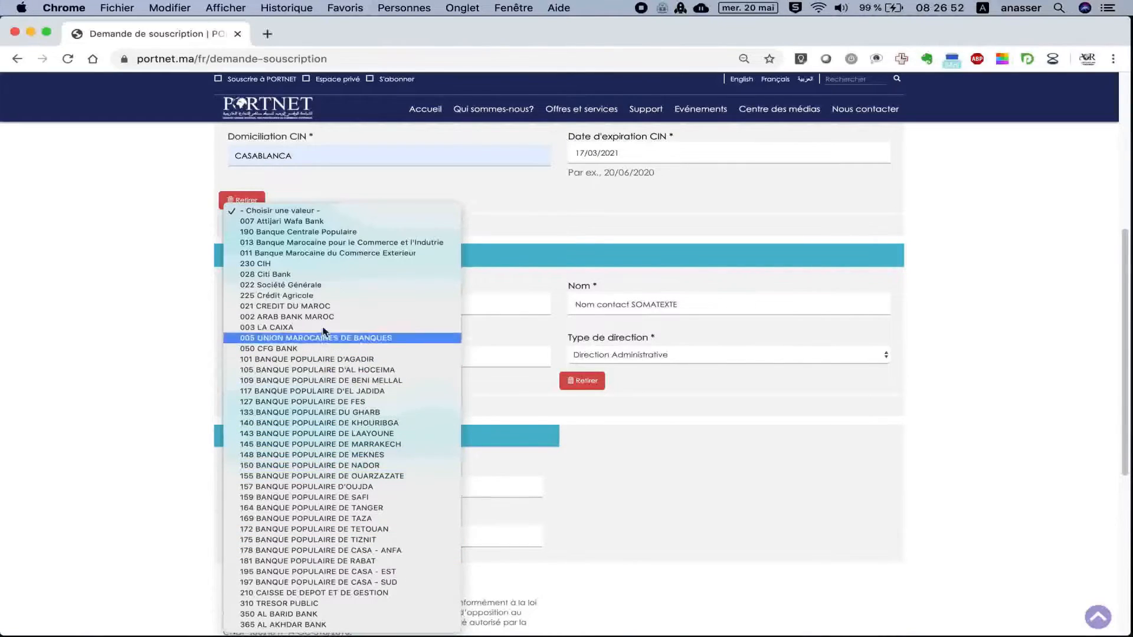
{"action": "left_click", "coordinate": [324, 222]}
{"action": "scroll", "coordinate": [495, 448], "scroll_direction": "down", "scroll_amount": 3}
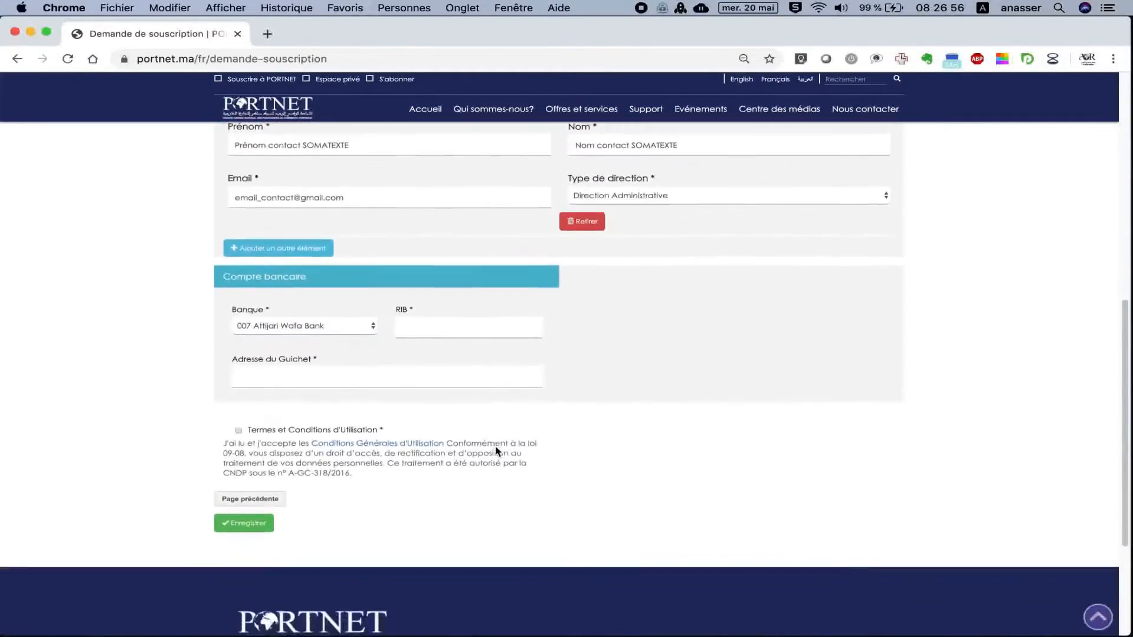
{"action": "left_click", "coordinate": [454, 316]}
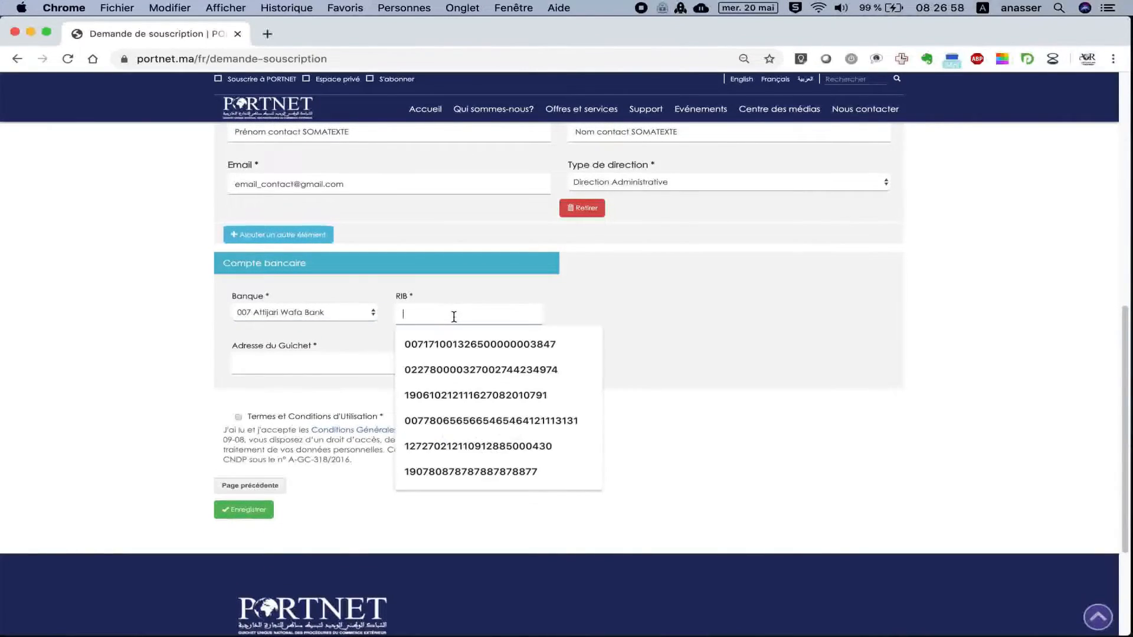
{"action": "type", "text": "0"}
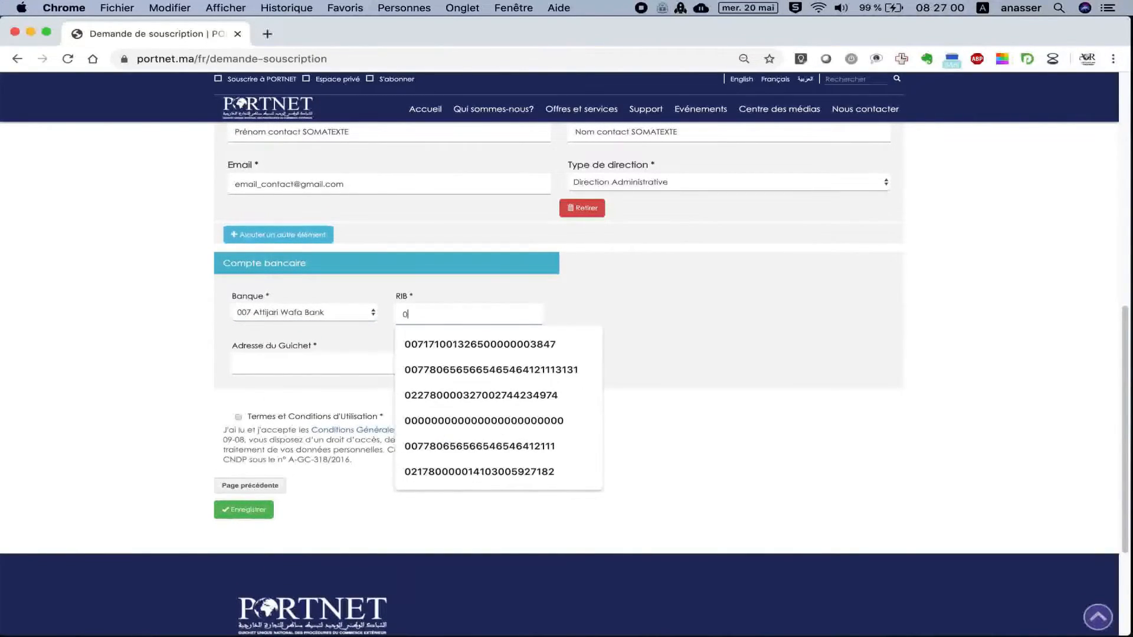
{"action": "type", "text": "07"}
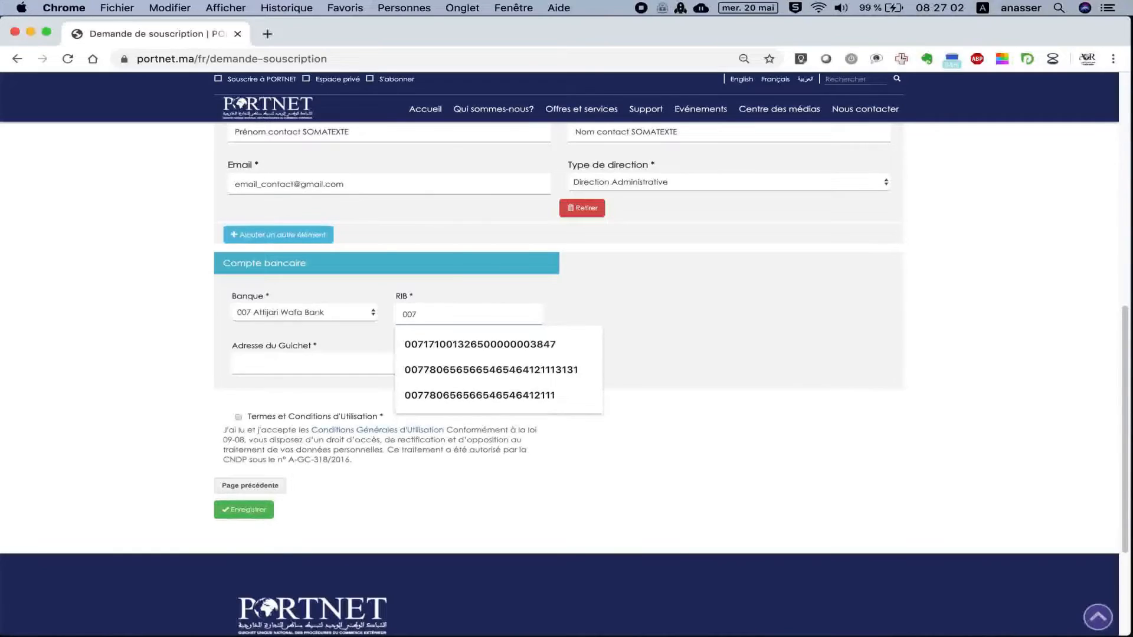
{"action": "type", "text": "780"}
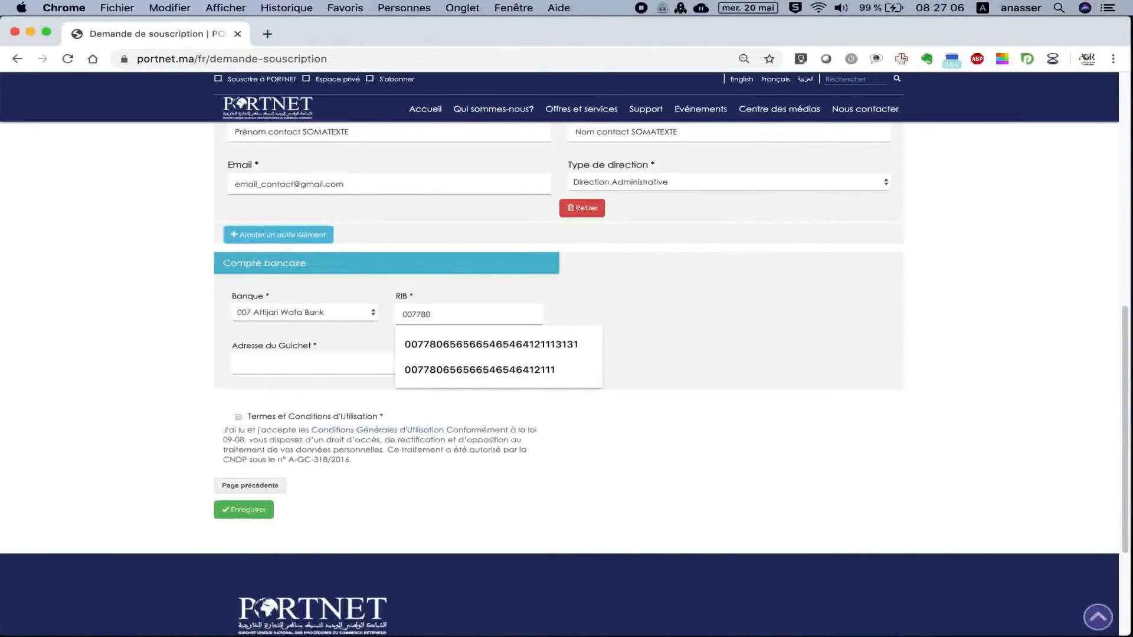
{"action": "left_click", "coordinate": [445, 341]}
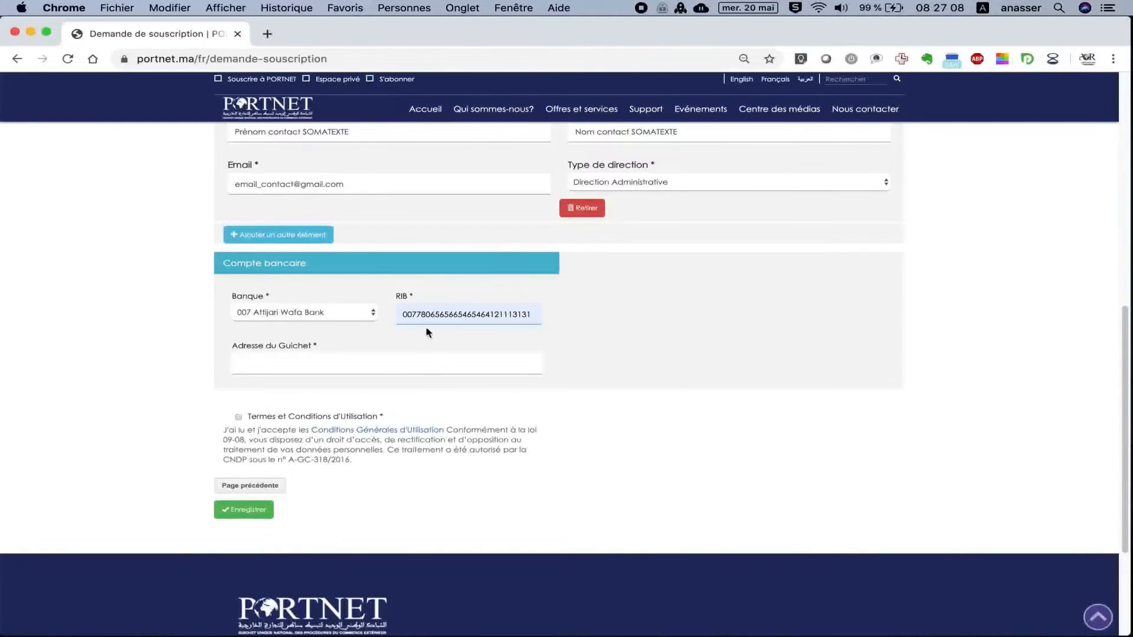
{"action": "left_click", "coordinate": [355, 362]}
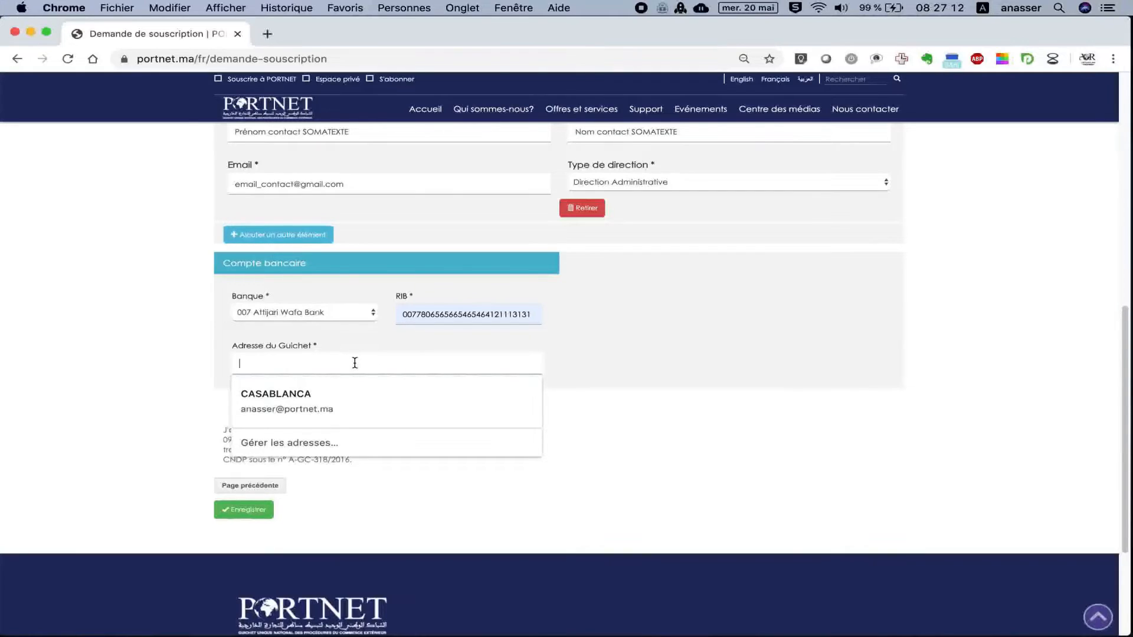
{"action": "left_click", "coordinate": [346, 388]}
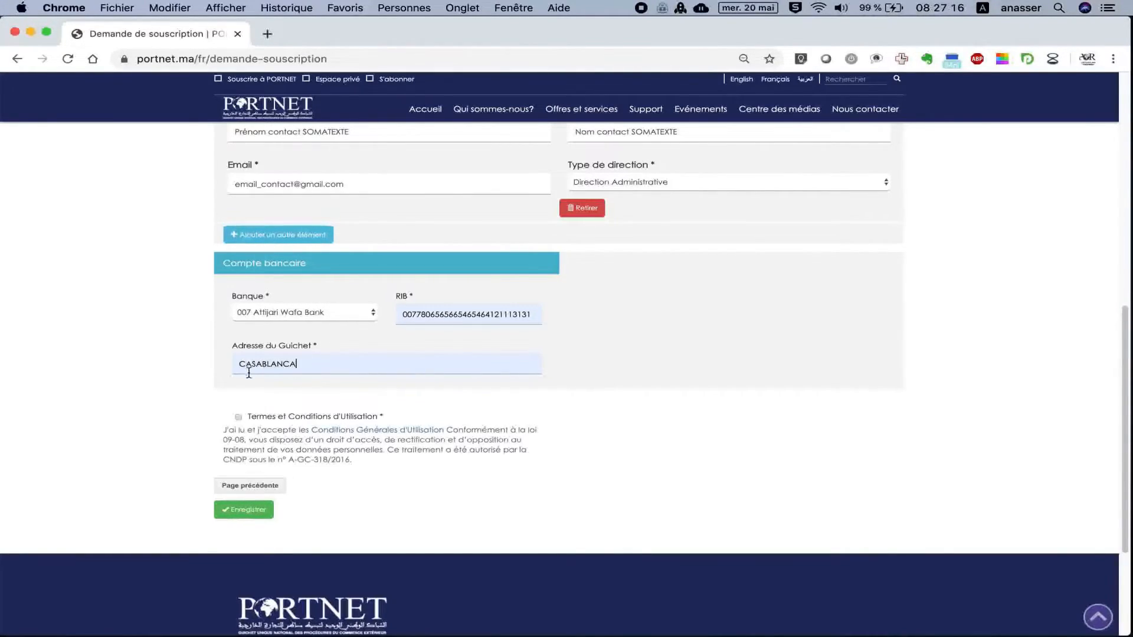
Accept the Conditions Générales d'Utilisation.
{"action": "left_click", "coordinate": [239, 417]}
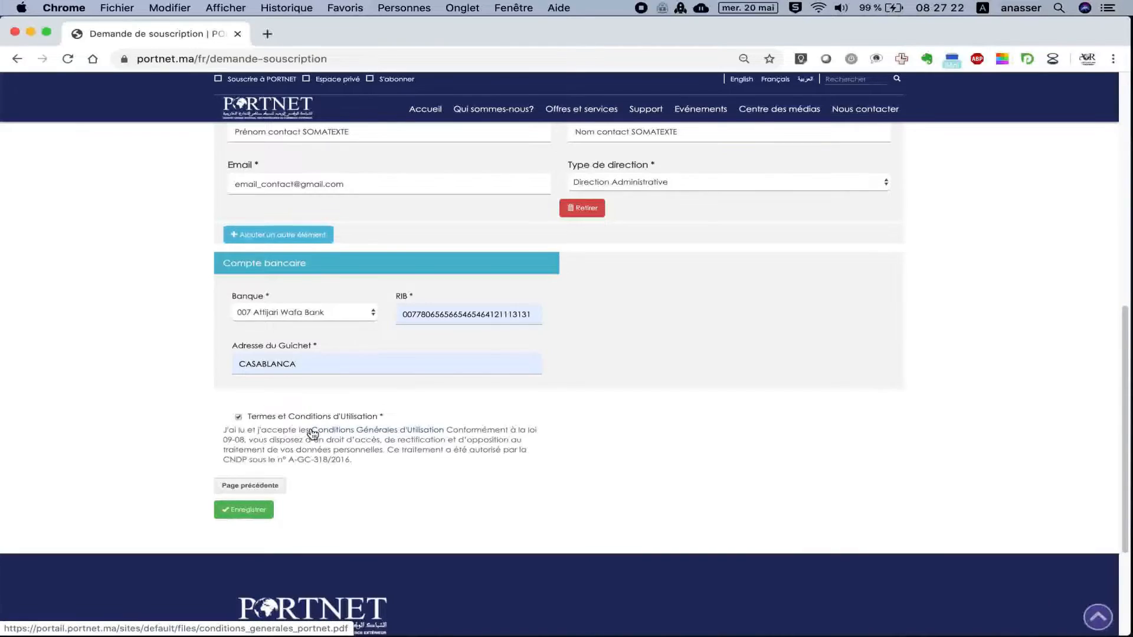
{"action": "left_click_drag", "start_coordinate": [302, 429], "coordinate": [444, 430]}
{"action": "left_click", "coordinate": [477, 430]}
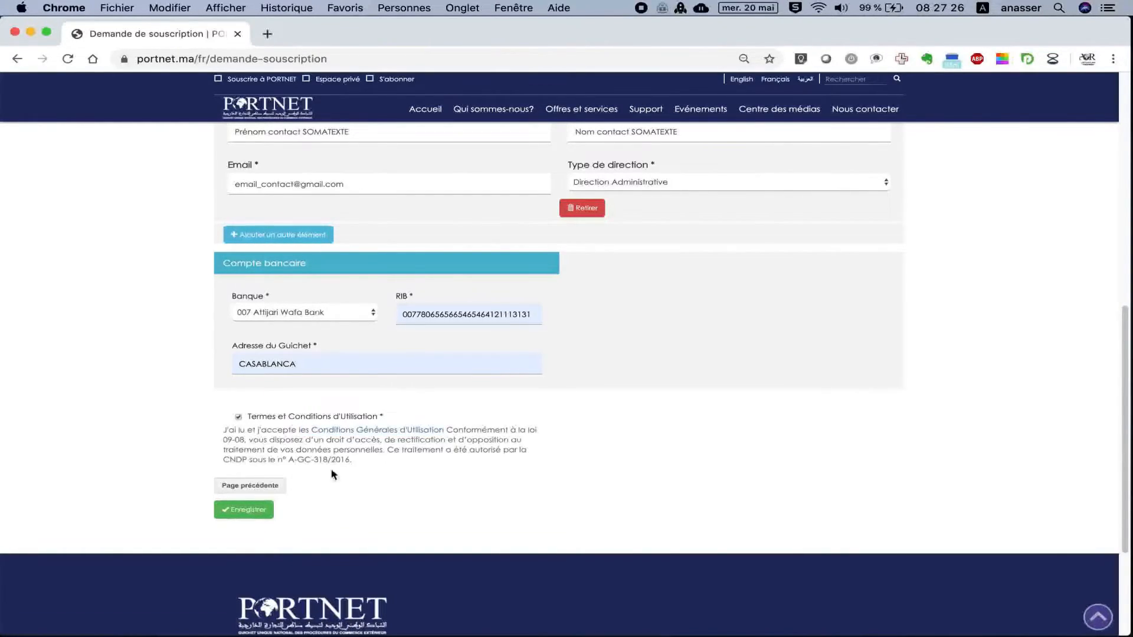
Revisit the documents step, return to the contacts and bank step, and submit the subscription request.
{"action": "left_click", "coordinate": [260, 486]}
{"action": "scroll", "coordinate": [405, 298], "scroll_direction": "up", "scroll_amount": 1}
{"action": "scroll", "coordinate": [405, 299], "scroll_direction": "up", "scroll_amount": 5}
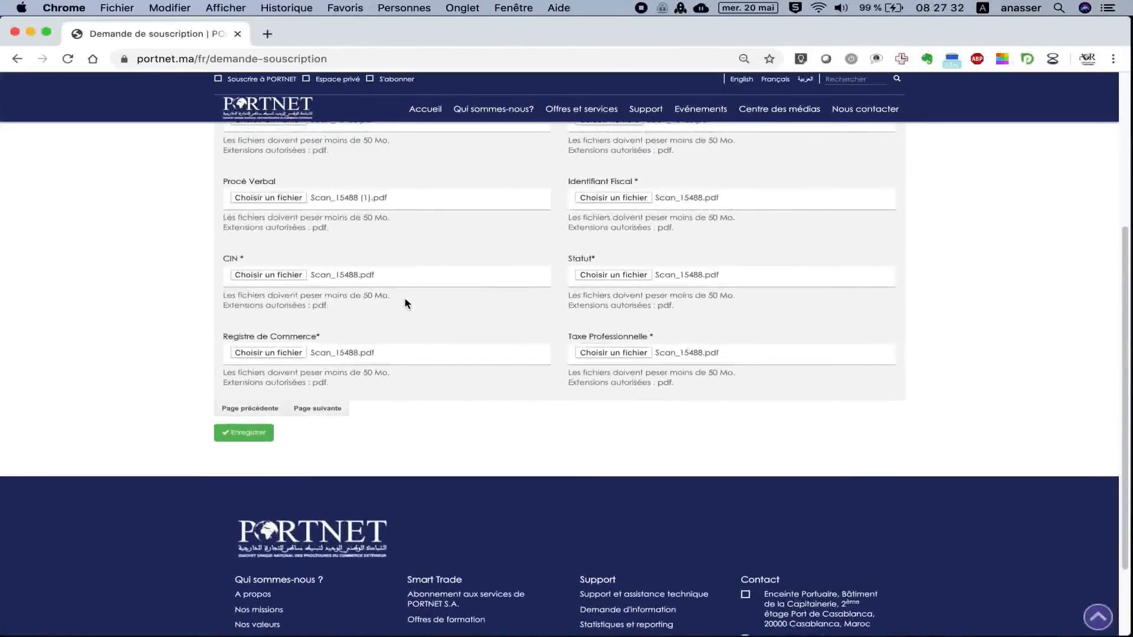
{"action": "scroll", "coordinate": [407, 303], "scroll_direction": "down", "scroll_amount": 4}
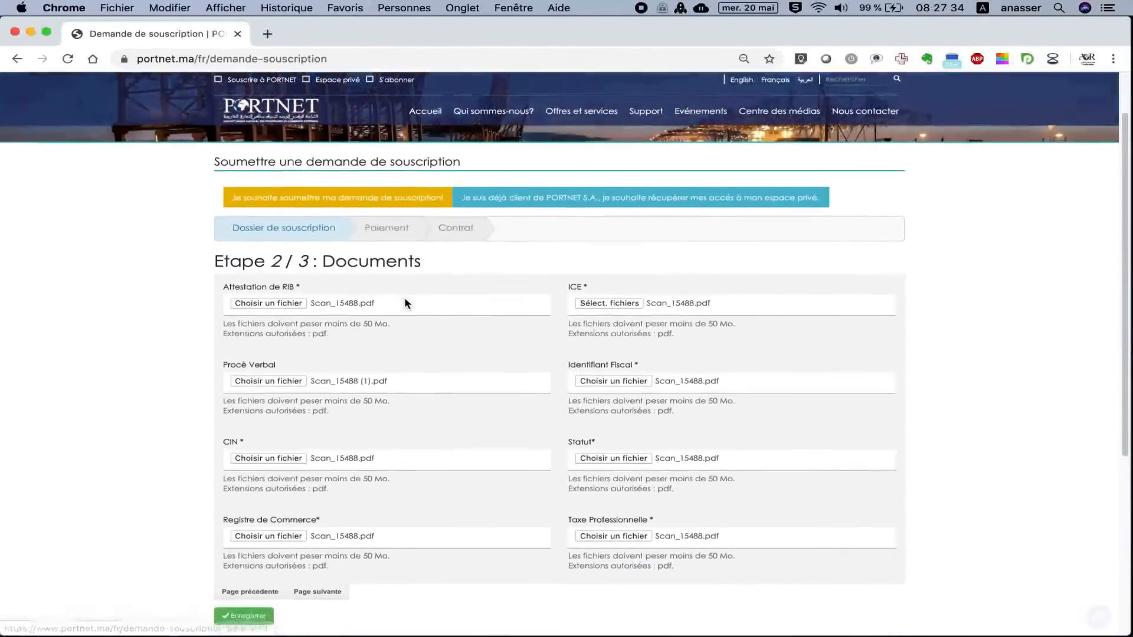
{"action": "scroll", "coordinate": [405, 302], "scroll_direction": "down", "scroll_amount": 1}
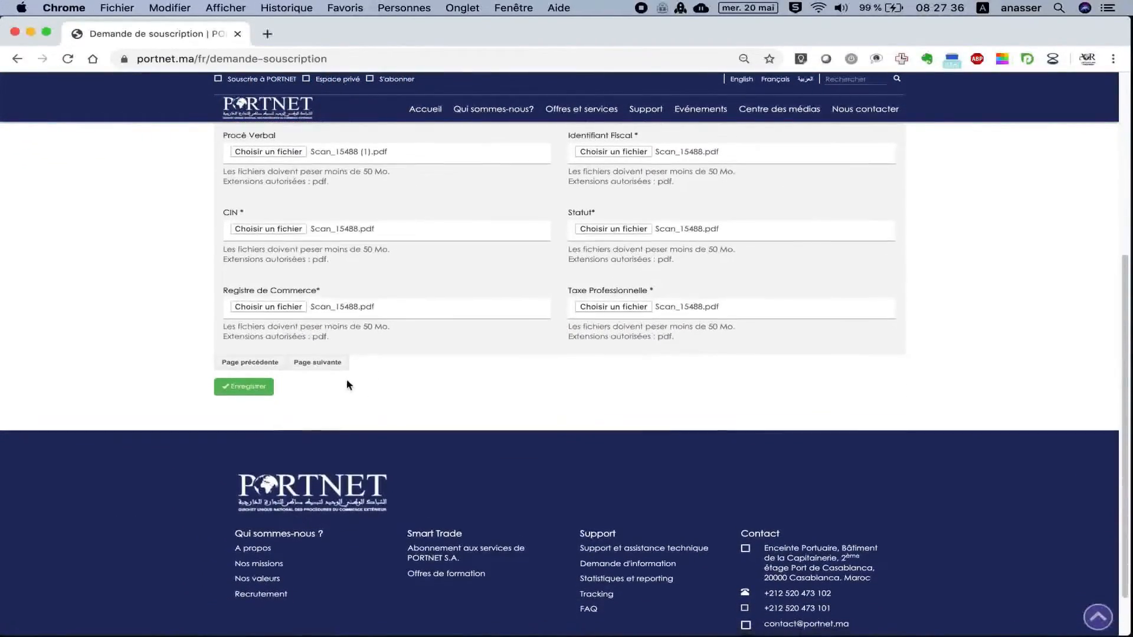
{"action": "left_click", "coordinate": [334, 370]}
{"action": "scroll", "coordinate": [385, 393], "scroll_direction": "down", "scroll_amount": 6}
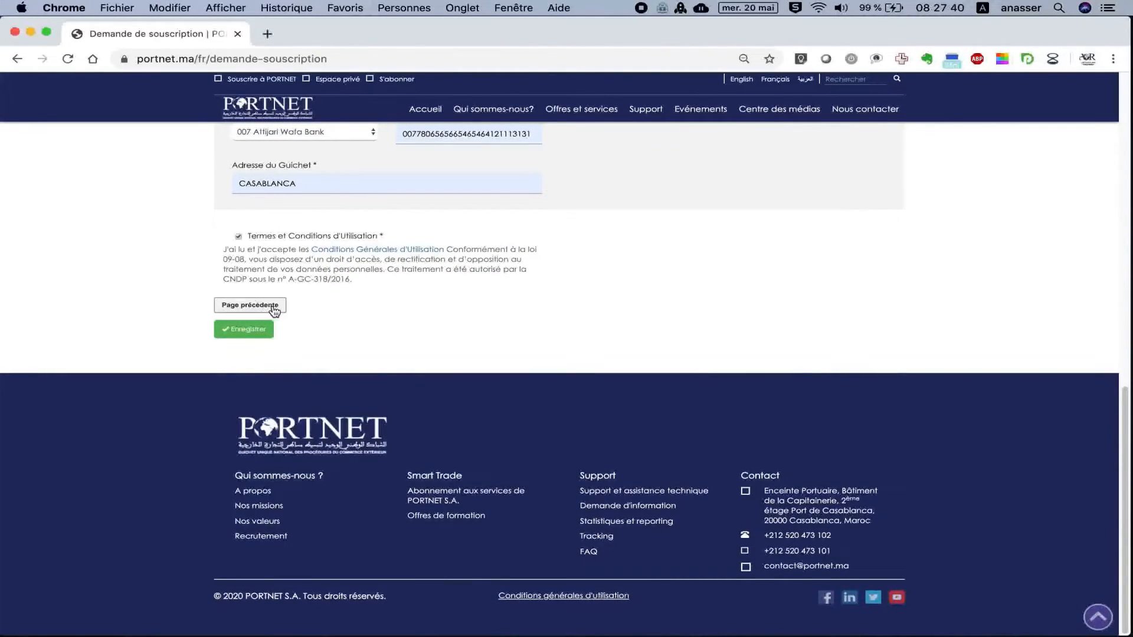
{"action": "left_click", "coordinate": [246, 333]}
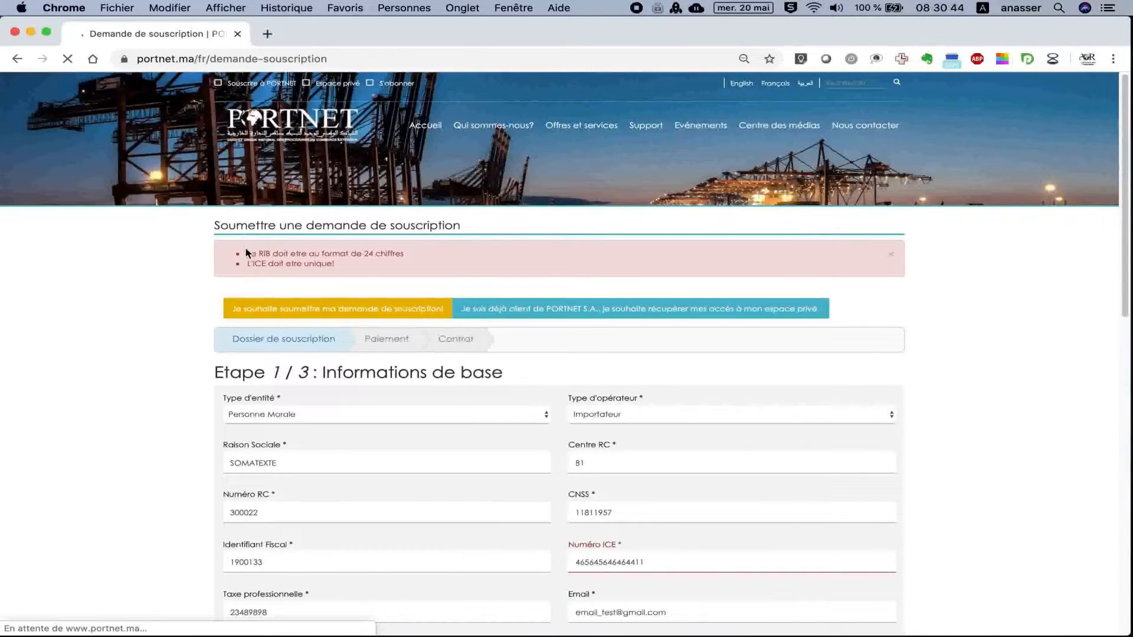
Review the RIB-length and ICE-uniqueness errors and check the Numéro ICE value.
{"action": "left_click_drag", "start_coordinate": [247, 254], "coordinate": [407, 254]}
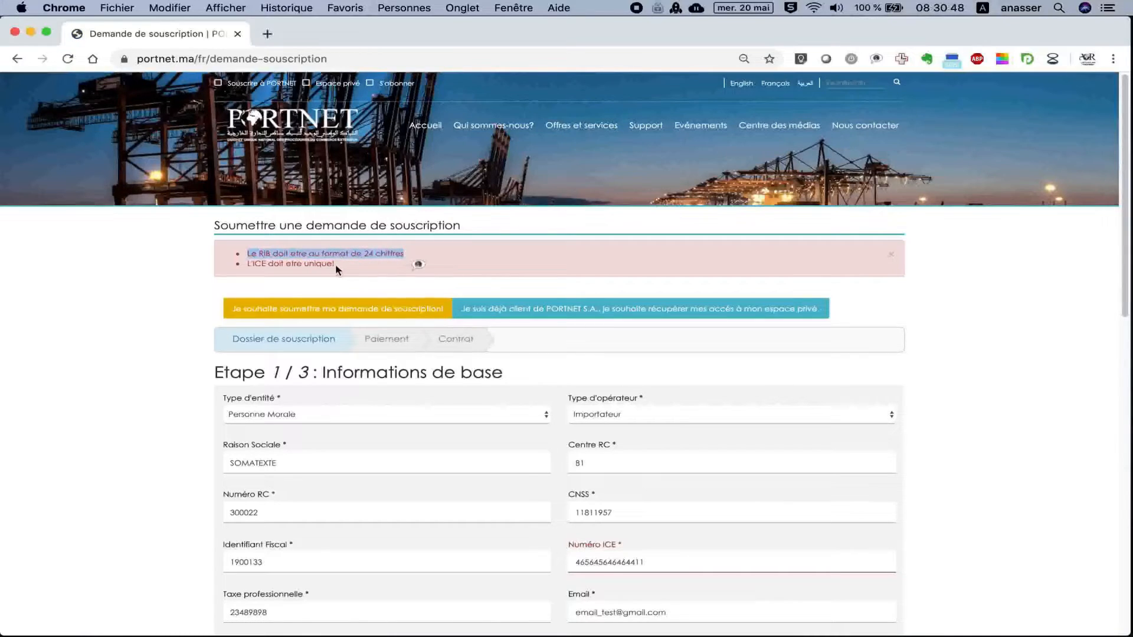
{"action": "left_click_drag", "start_coordinate": [248, 265], "coordinate": [350, 269]}
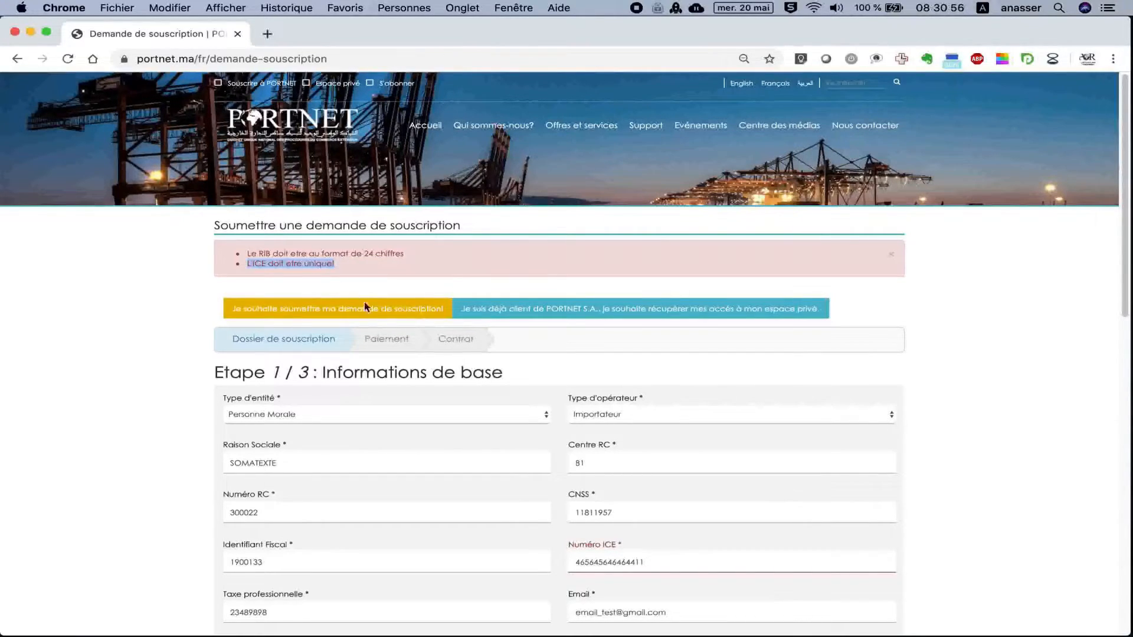
{"action": "left_click", "coordinate": [336, 264]}
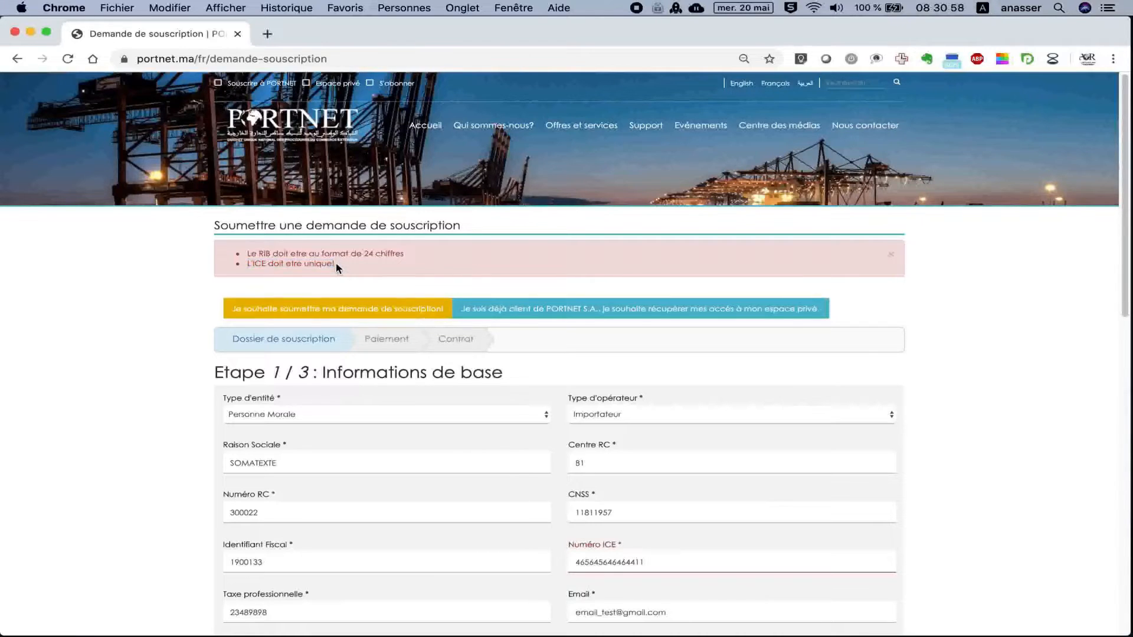
{"action": "scroll", "coordinate": [589, 477], "scroll_direction": "down", "scroll_amount": 3}
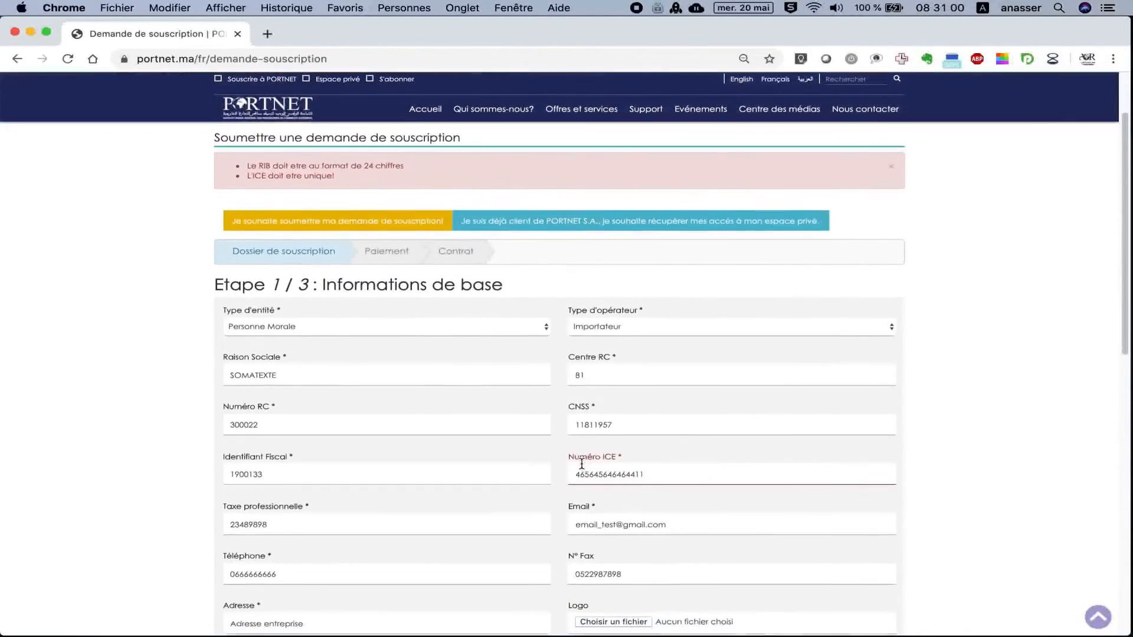
{"action": "left_click_drag", "start_coordinate": [569, 466], "coordinate": [643, 466]}
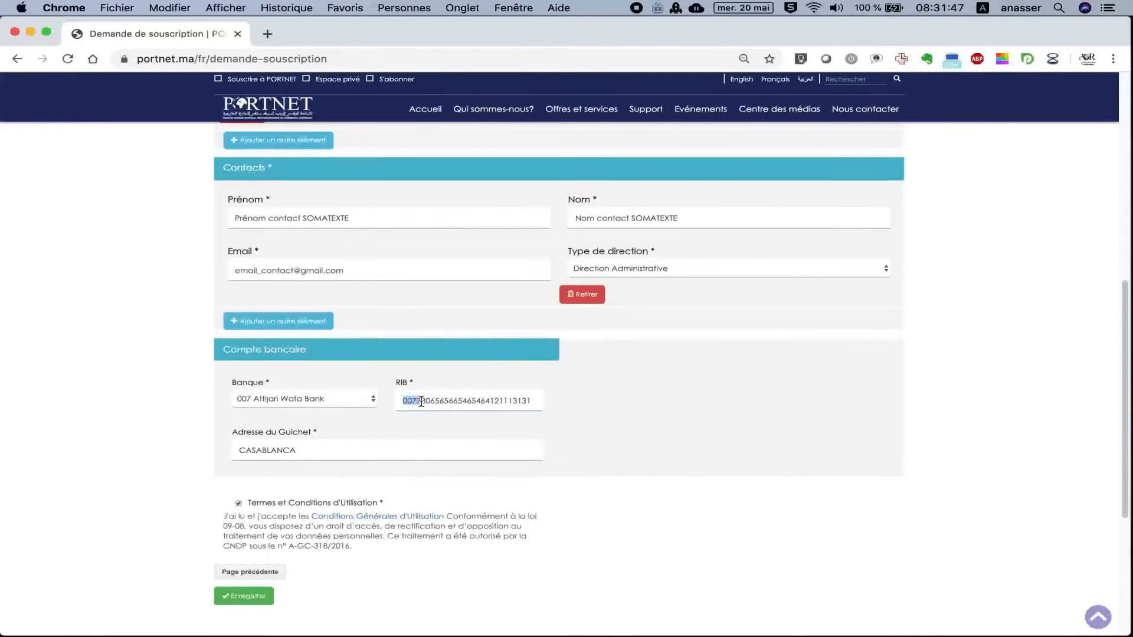
{"action": "key", "text": "Right"}
{"action": "key", "text": "Right"}
{"action": "key", "text": "Right"}
{"action": "key", "text": "Right"}
{"action": "key", "text": "Right"}
{"action": "key", "text": "Right"}
{"action": "key", "text": "Right"}
{"action": "key", "text": "Right"}
{"action": "key", "text": "Right"}
{"action": "key", "text": "Right"}
Delete the extra trailing digits 3131 from the RIB and save the form.
{"action": "left_click_drag", "start_coordinate": [513, 400], "coordinate": [535, 401]}
{"action": "key", "text": "BackSpace"}
{"action": "left_click", "coordinate": [540, 379]}
{"action": "scroll", "coordinate": [423, 478], "scroll_direction": "down", "scroll_amount": 1}
{"action": "scroll", "coordinate": [421, 483], "scroll_direction": "down", "scroll_amount": 5}
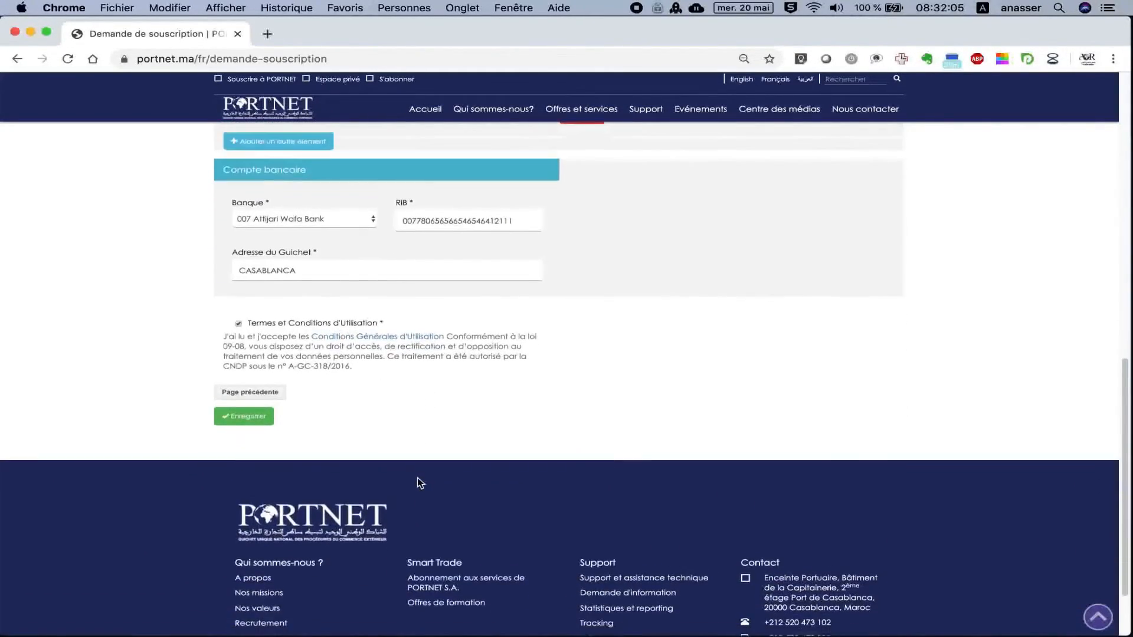
{"action": "left_click", "coordinate": [249, 403]}
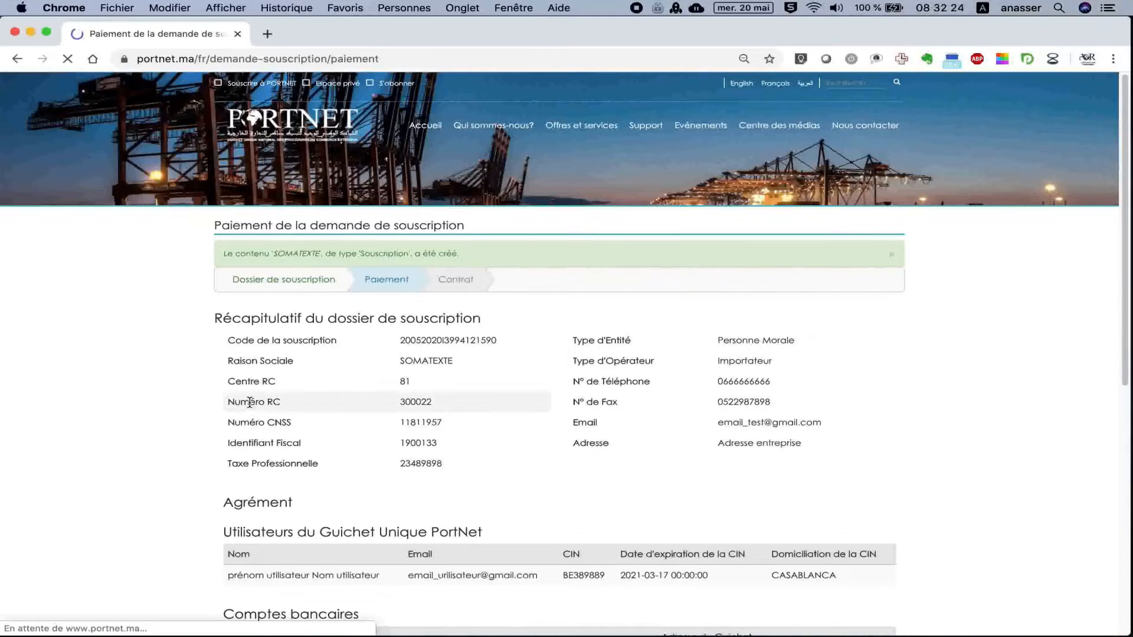
Review the 3600.00 MAD subscription summary and proceed to payment.
{"action": "left_click_drag", "start_coordinate": [224, 254], "coordinate": [368, 255]}
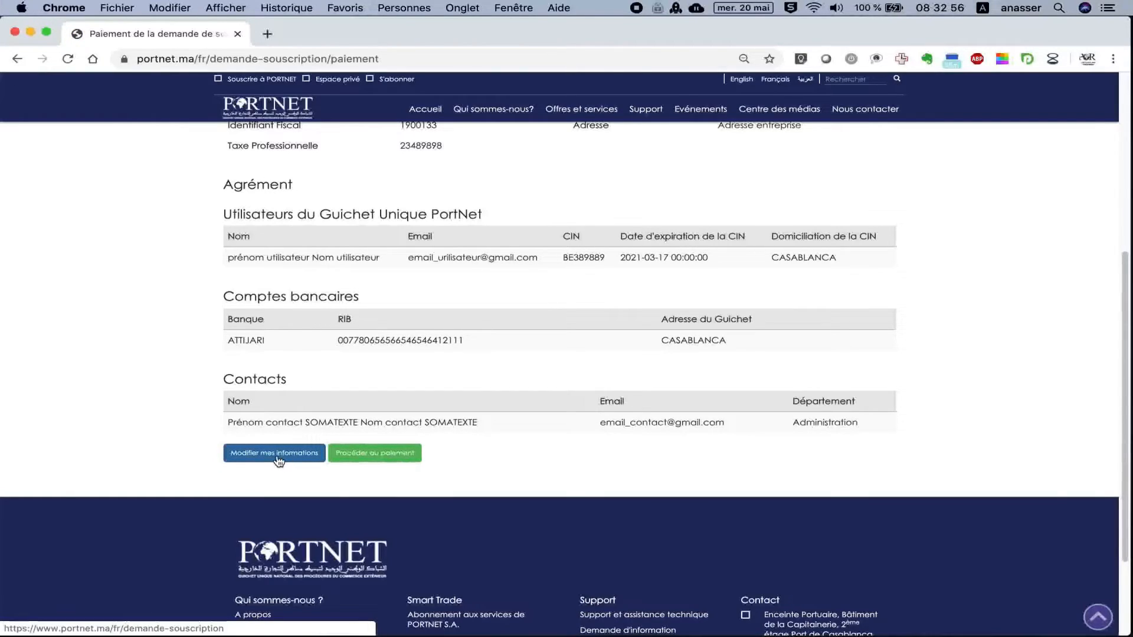
{"action": "left_click", "coordinate": [385, 456]}
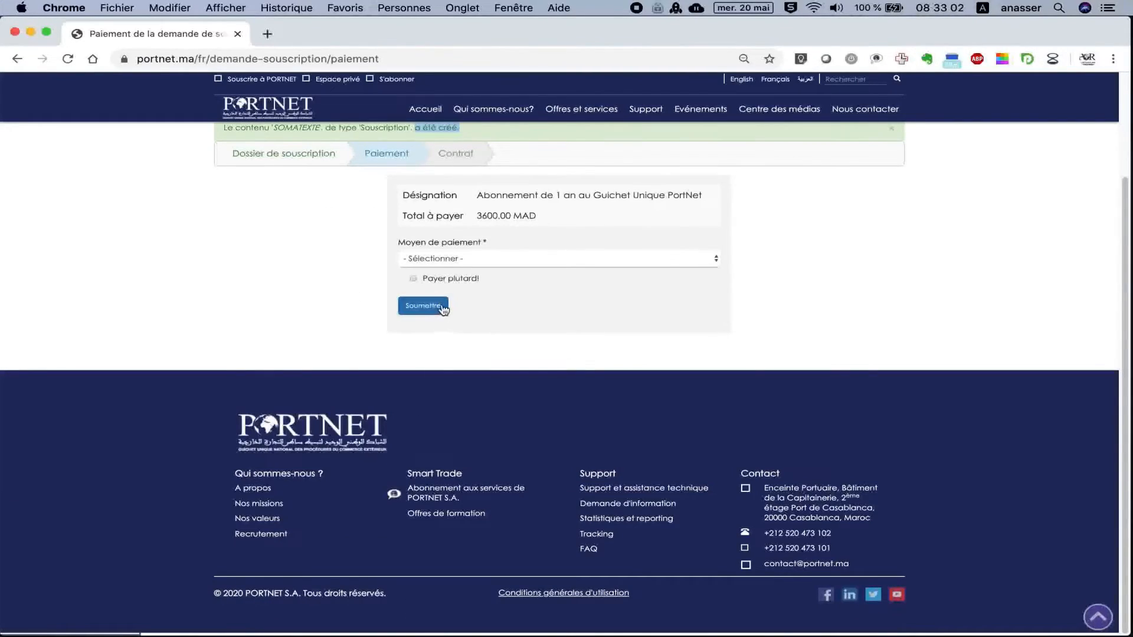
Review the subscription designation and the 3600.00 MAD total.
{"action": "scroll", "coordinate": [437, 310], "scroll_direction": "up", "scroll_amount": 2}
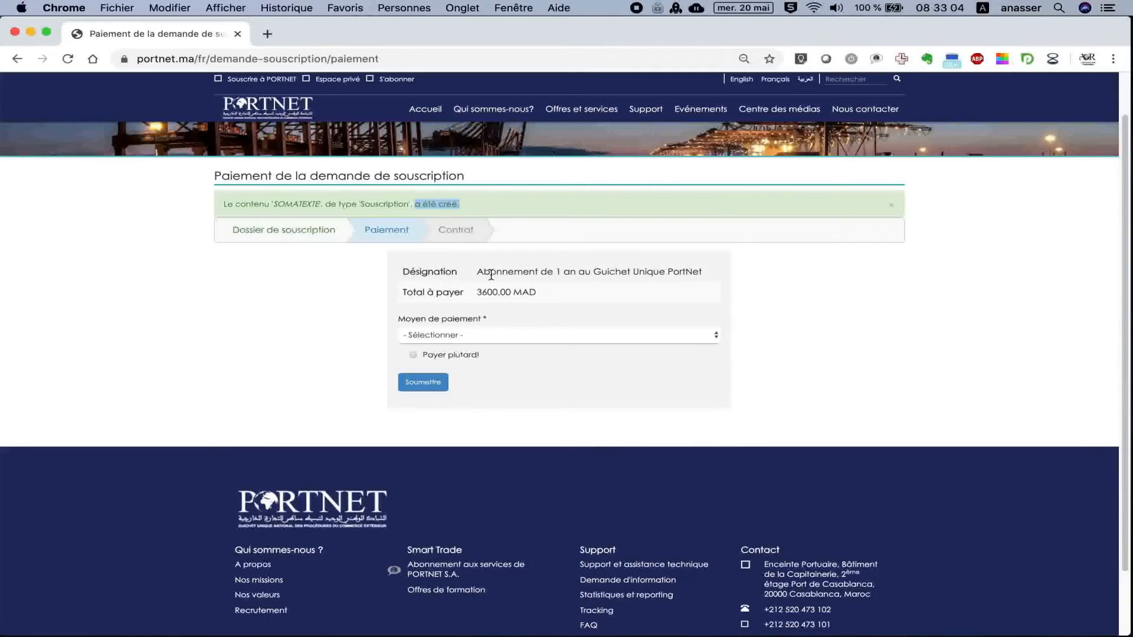
{"action": "left_click_drag", "start_coordinate": [552, 274], "coordinate": [706, 272]}
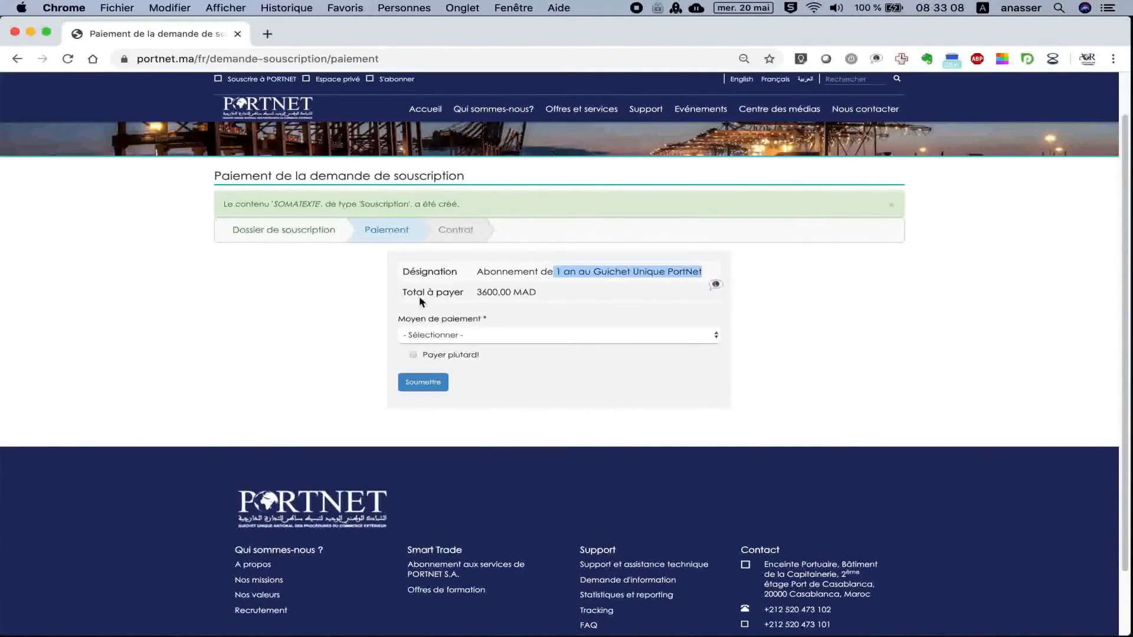
{"action": "left_click_drag", "start_coordinate": [404, 294], "coordinate": [561, 292]}
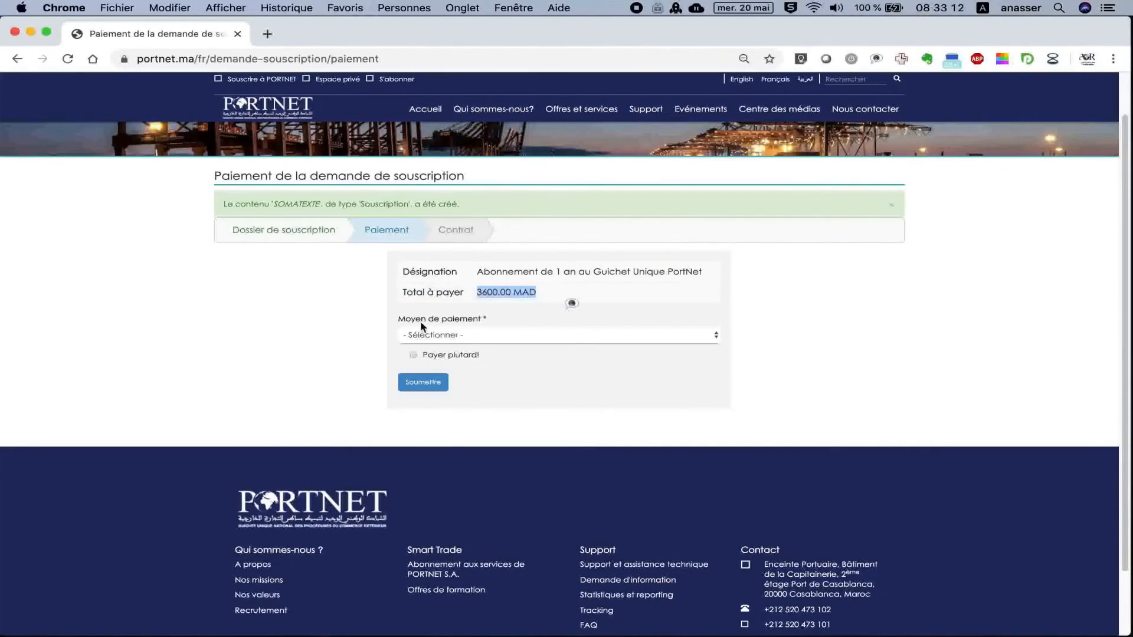
Choose AmanPay (MultiCanal) as the payment method, tick Payer plutard!, and submit.
{"action": "left_click", "coordinate": [450, 336]}
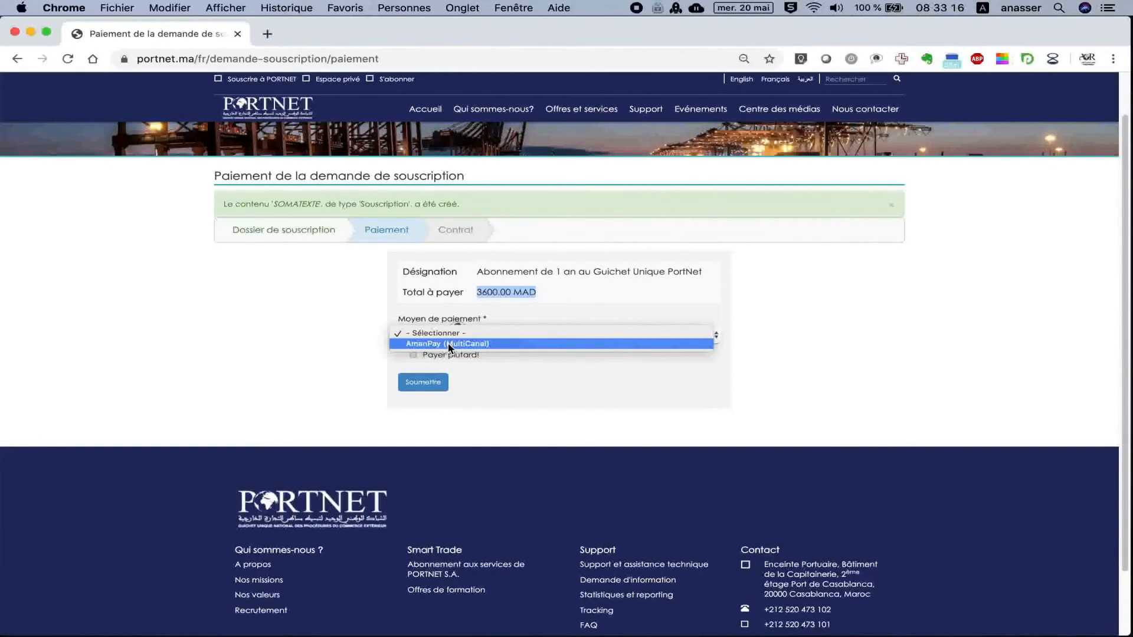
{"action": "left_click", "coordinate": [448, 343]}
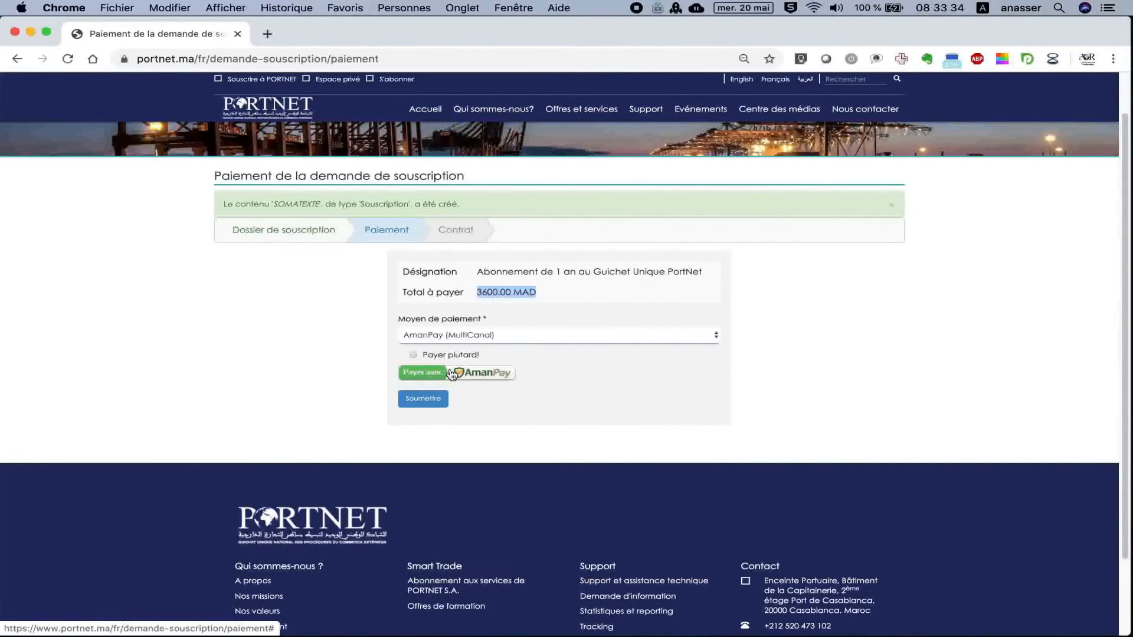
{"action": "left_click", "coordinate": [414, 356]}
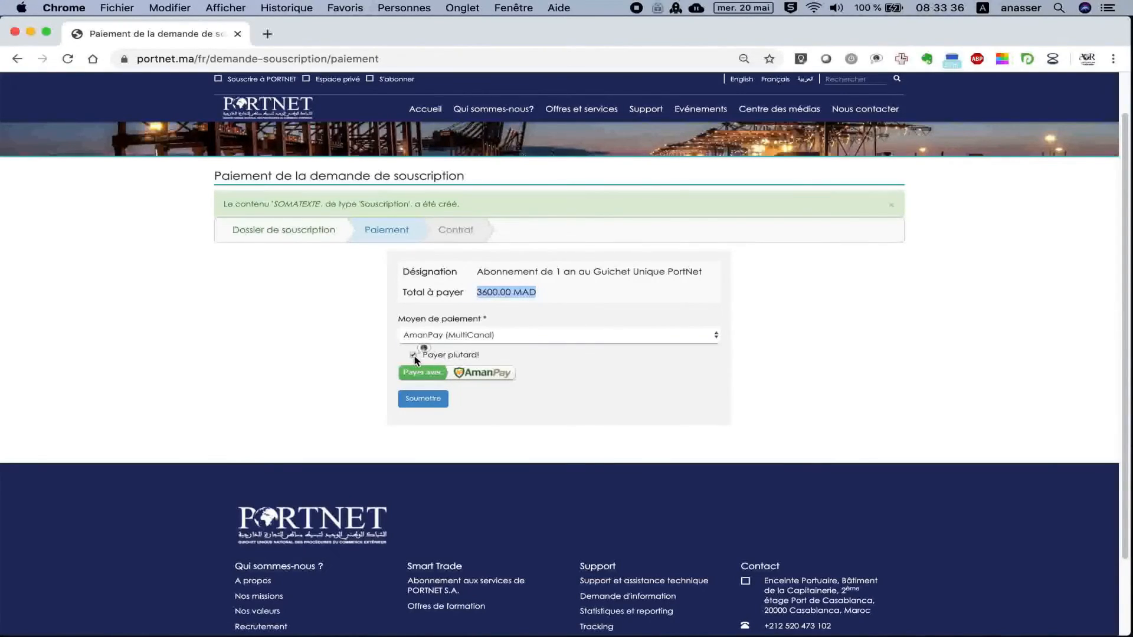
{"action": "left_click", "coordinate": [440, 399]}
{"action": "triple_click", "coordinate": [719, 330]}
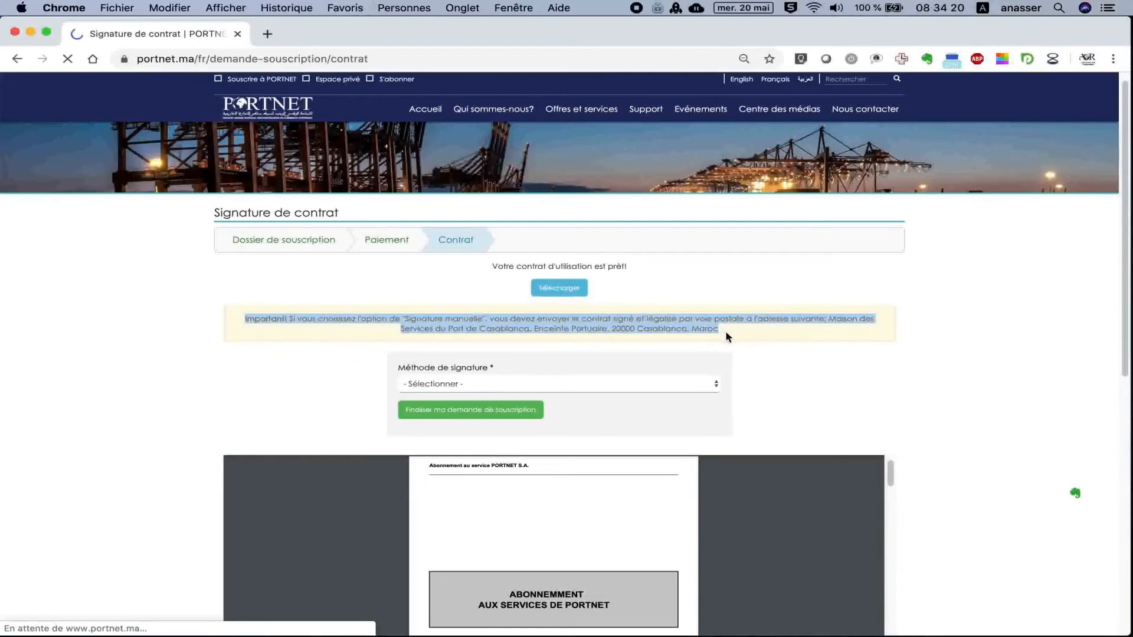
Choose Signature manuelle as the signature method and finalise the subscription request.
{"action": "left_click", "coordinate": [771, 341]}
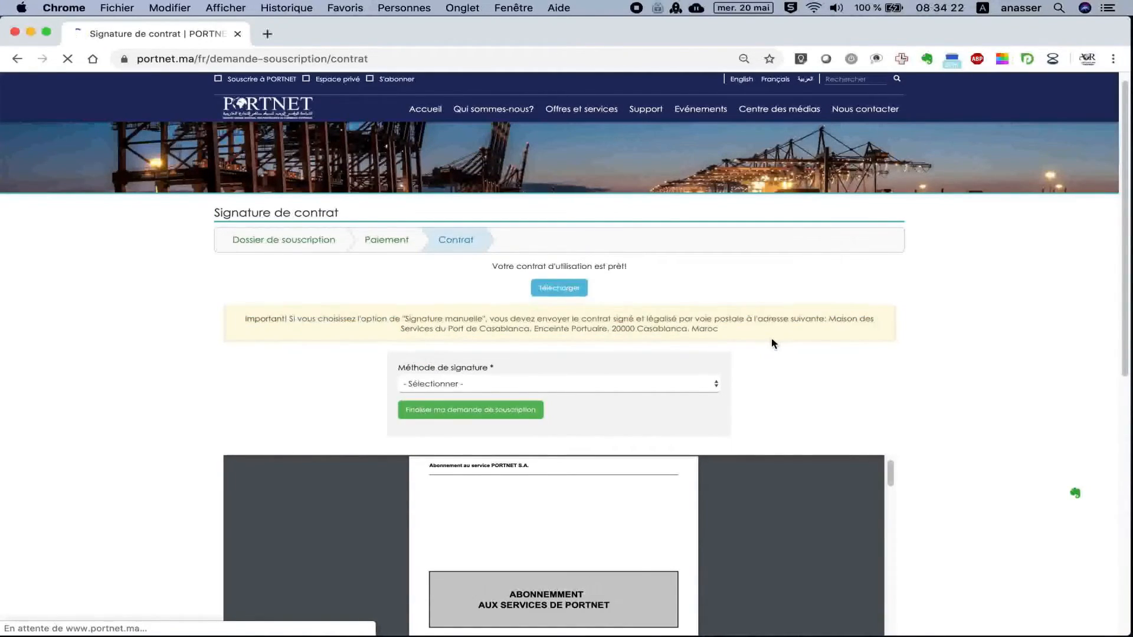
{"action": "scroll", "coordinate": [772, 344], "scroll_direction": "down", "scroll_amount": 2}
{"action": "scroll", "coordinate": [771, 337], "scroll_direction": "down", "scroll_amount": 4}
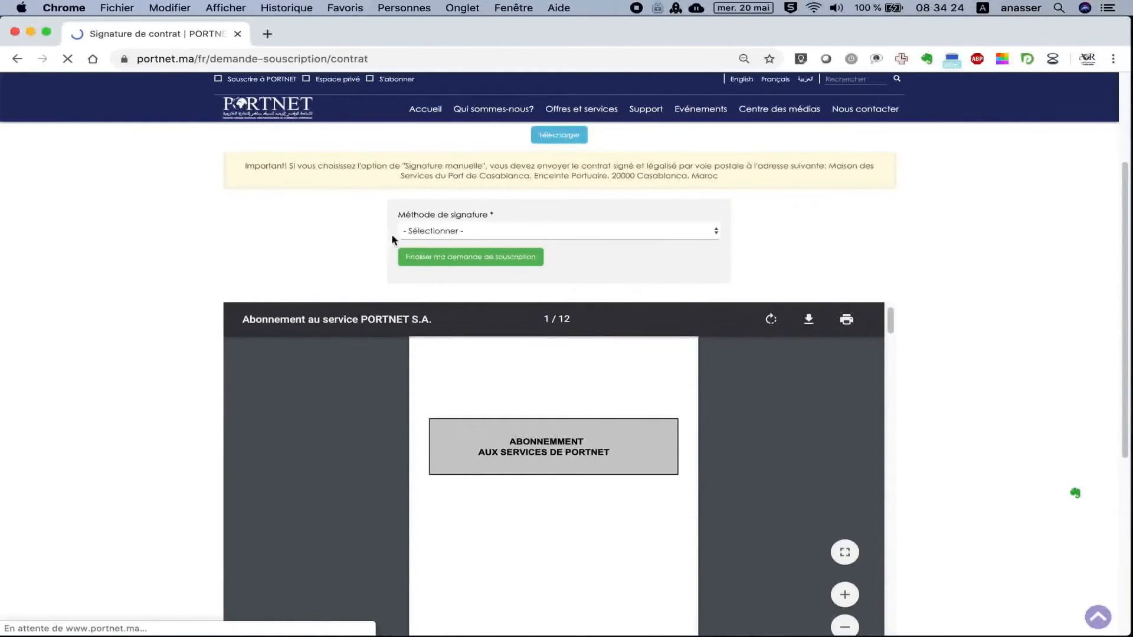
{"action": "left_click_drag", "start_coordinate": [399, 222], "coordinate": [496, 217]}
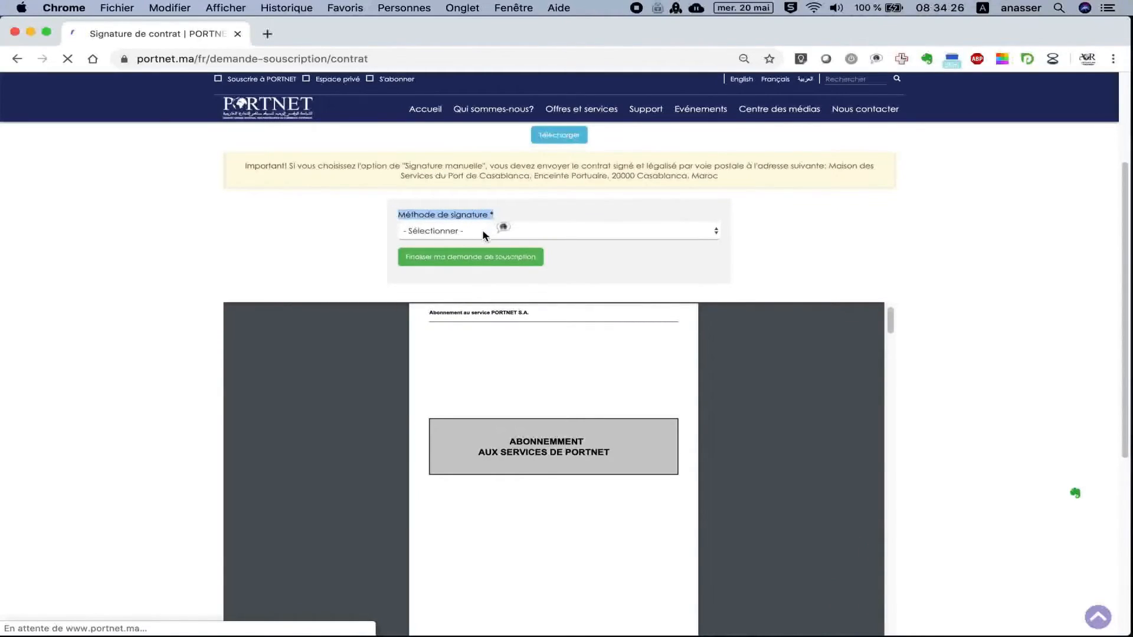
{"action": "left_click", "coordinate": [484, 233]}
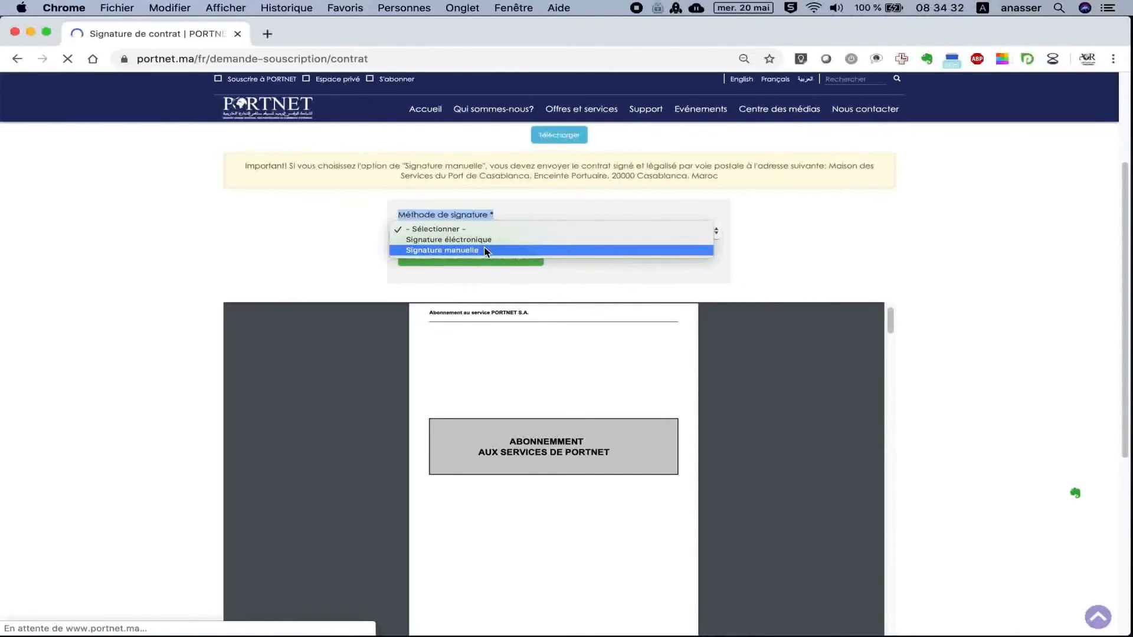
{"action": "left_click", "coordinate": [485, 252]}
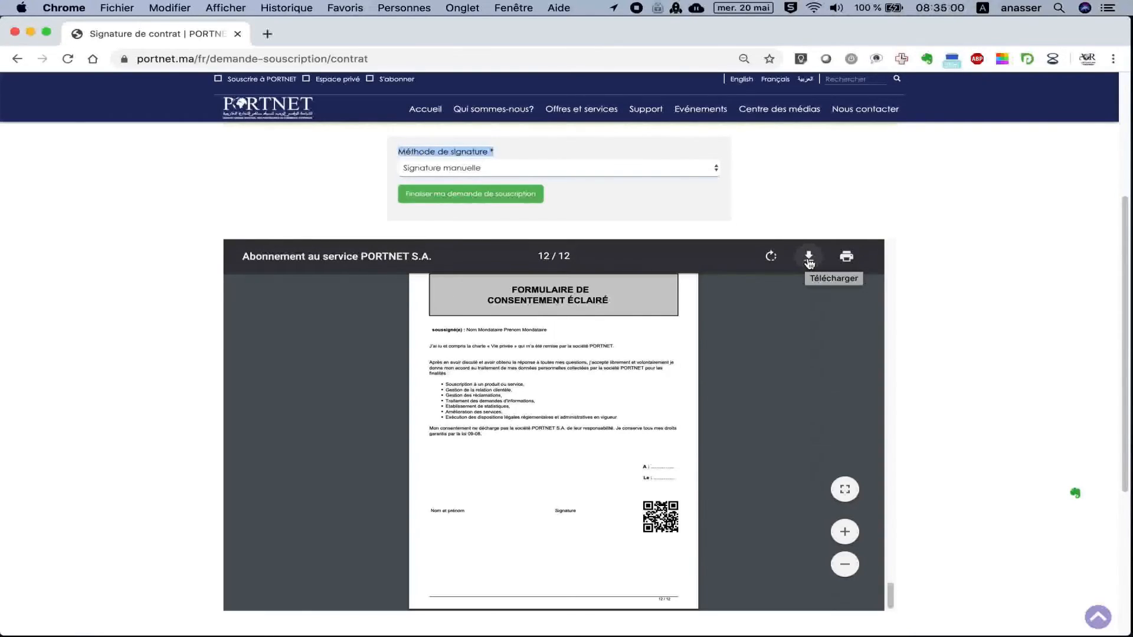
{"action": "left_click", "coordinate": [499, 200]}
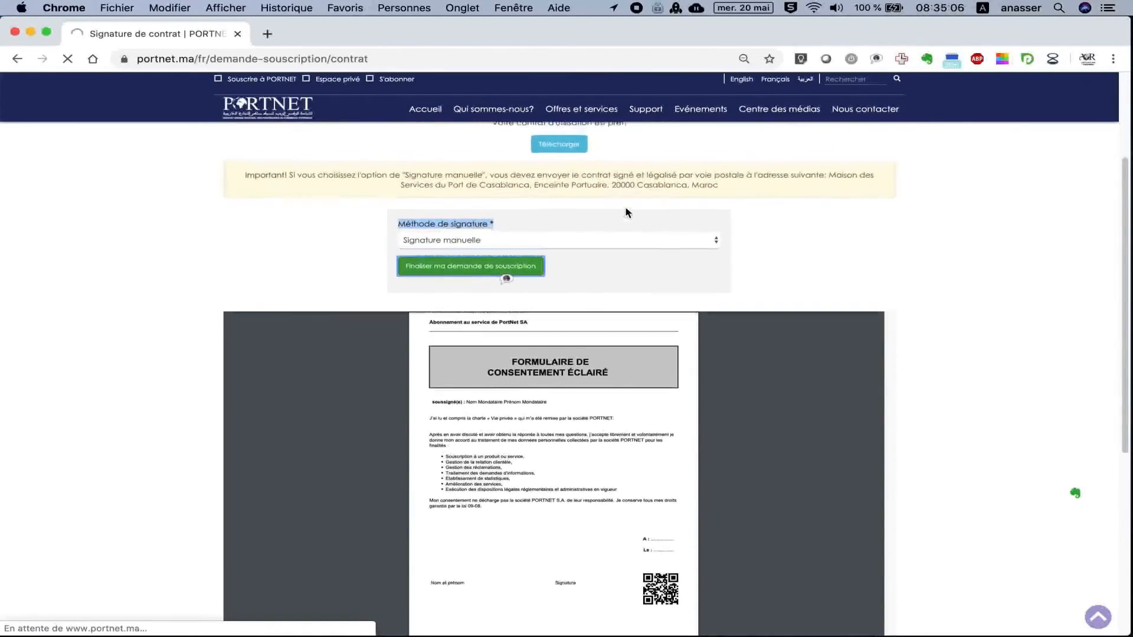
{"action": "scroll", "coordinate": [628, 213], "scroll_direction": "up", "scroll_amount": 1}
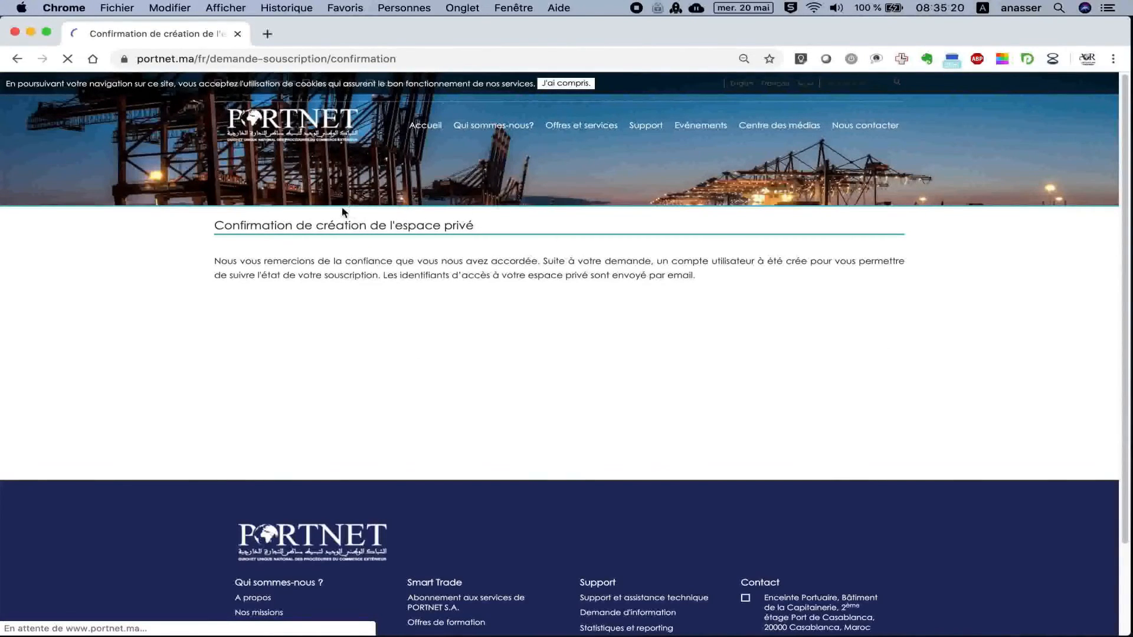
{"action": "left_click_drag", "start_coordinate": [215, 225], "coordinate": [470, 237]}
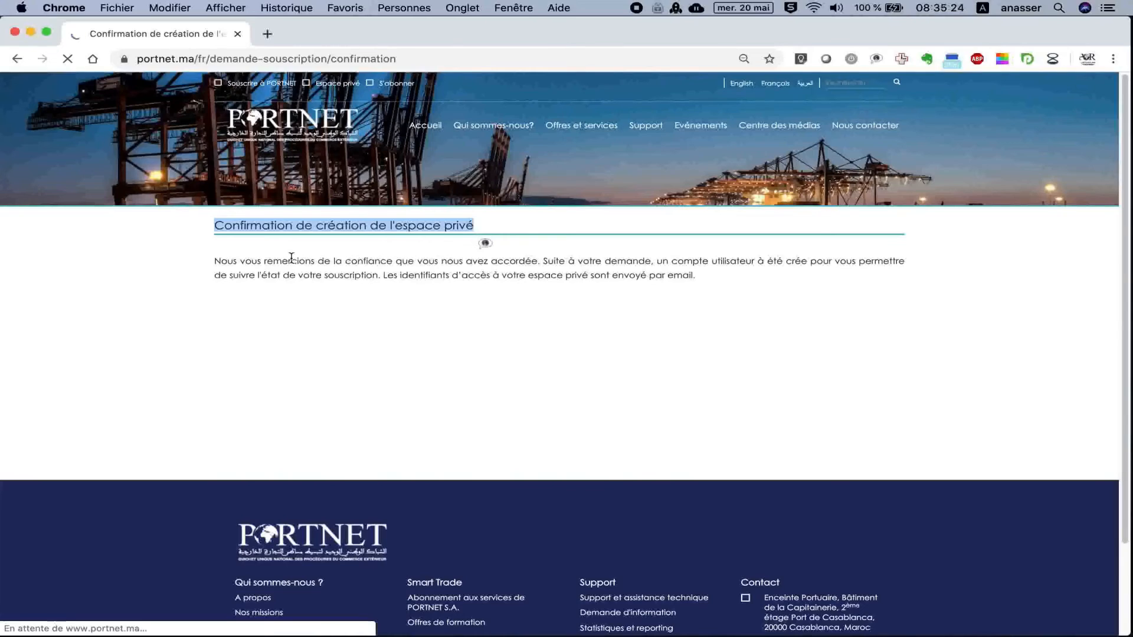
{"action": "left_click_drag", "start_coordinate": [215, 261], "coordinate": [697, 275]}
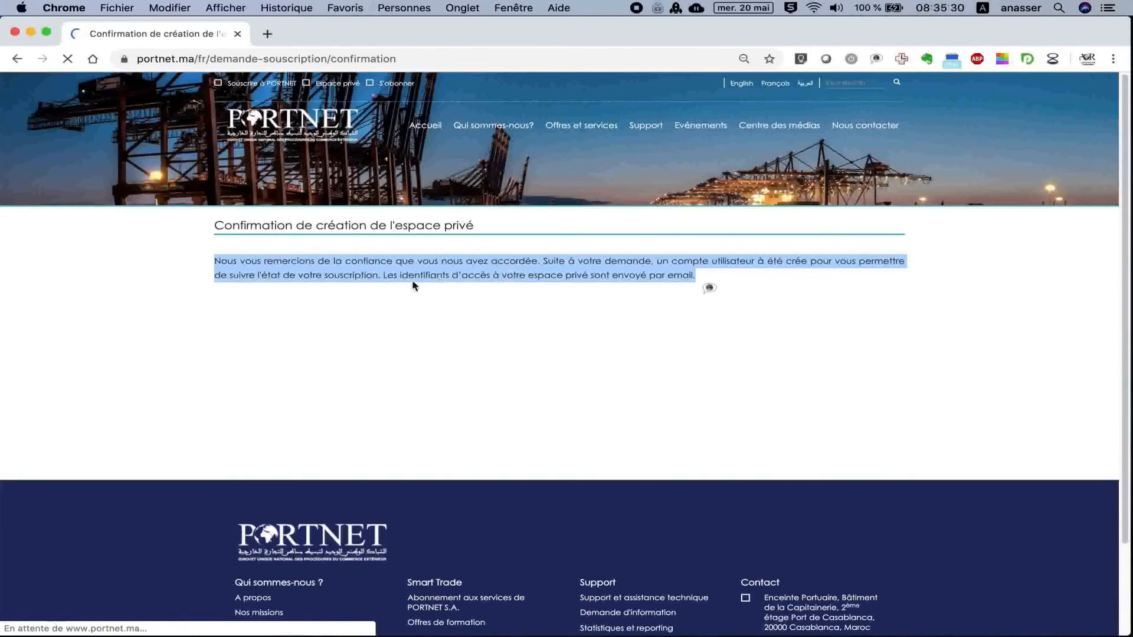
{"action": "left_click", "coordinate": [383, 277]}
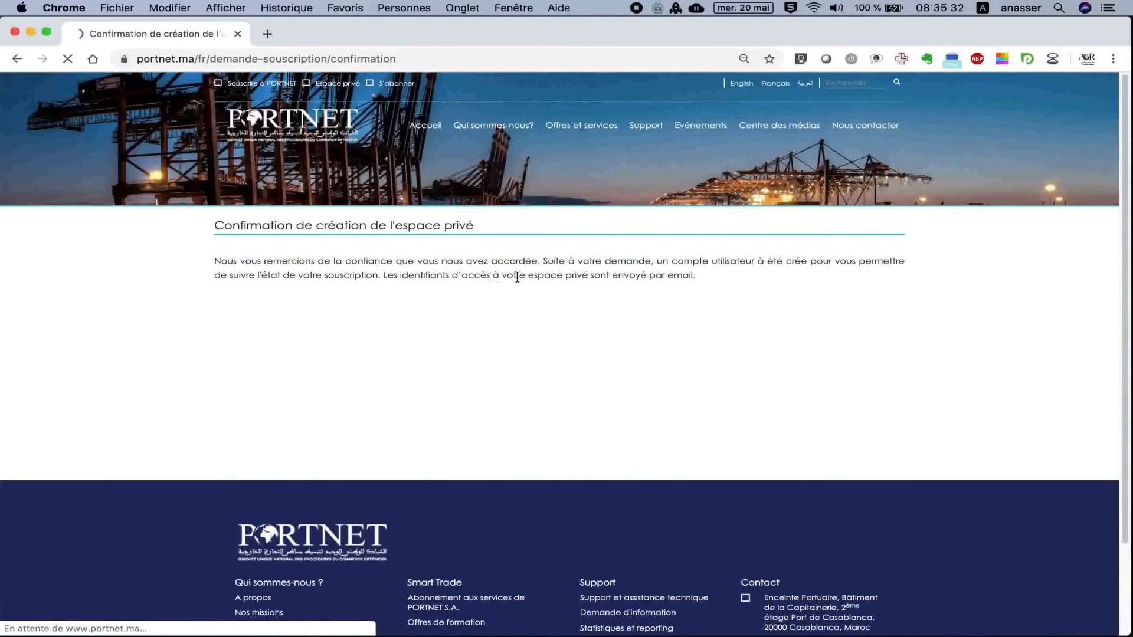
{"action": "left_click_drag", "start_coordinate": [383, 275], "coordinate": [695, 276]}
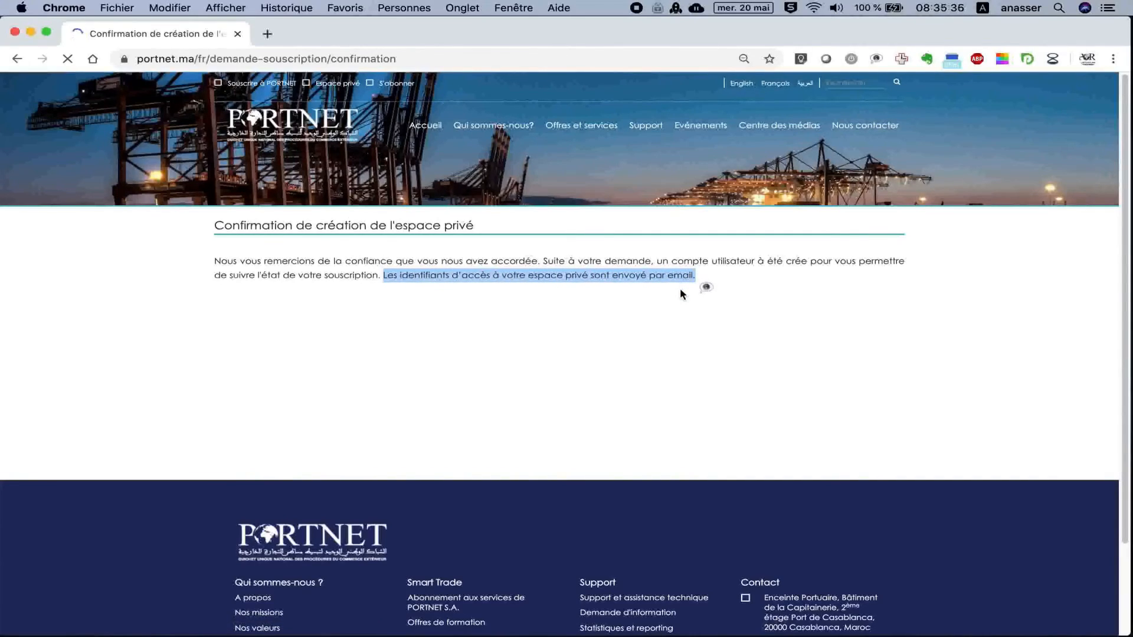